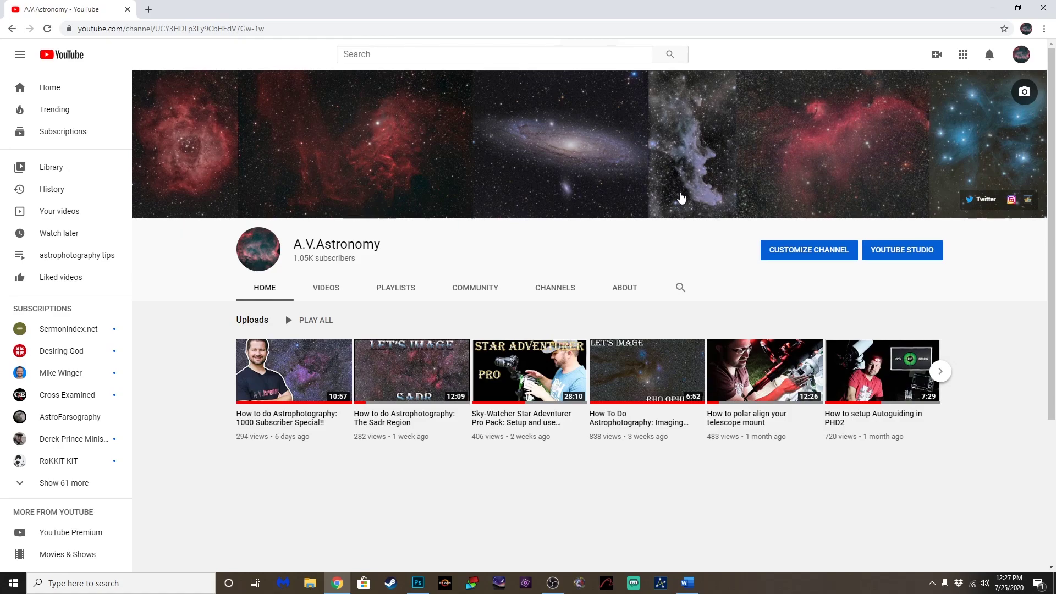
Switch to Photoshop's start screen, where m33stacked.TIF heads the recent files
{"action": "key", "text": "alt+Tab"}
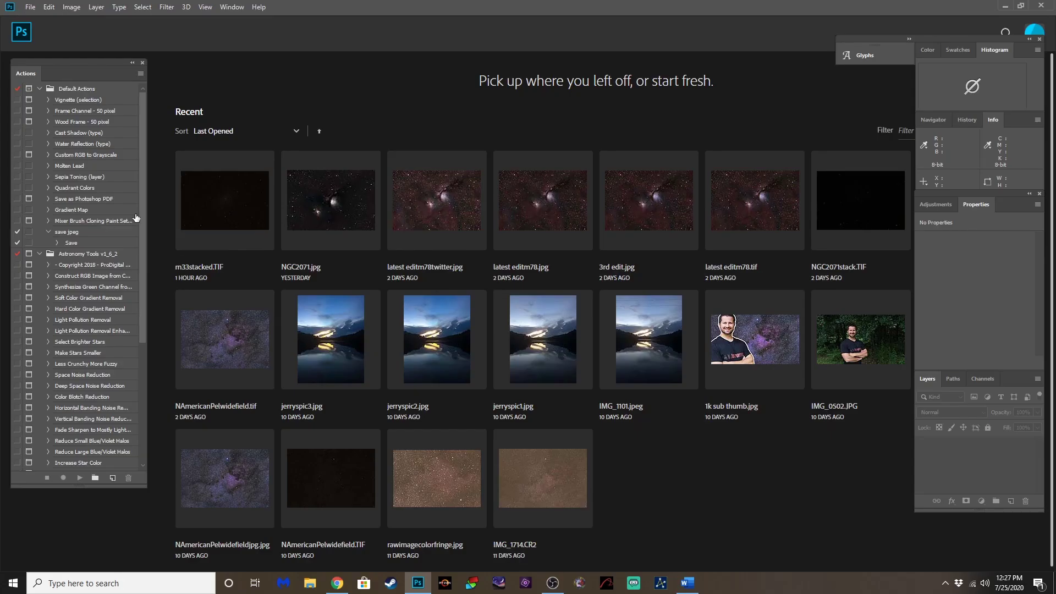
Open m33stacked.TIF from Recent, reposition the Actions panel, and start the Windows stopwatch
{"action": "left_click", "coordinate": [233, 204]}
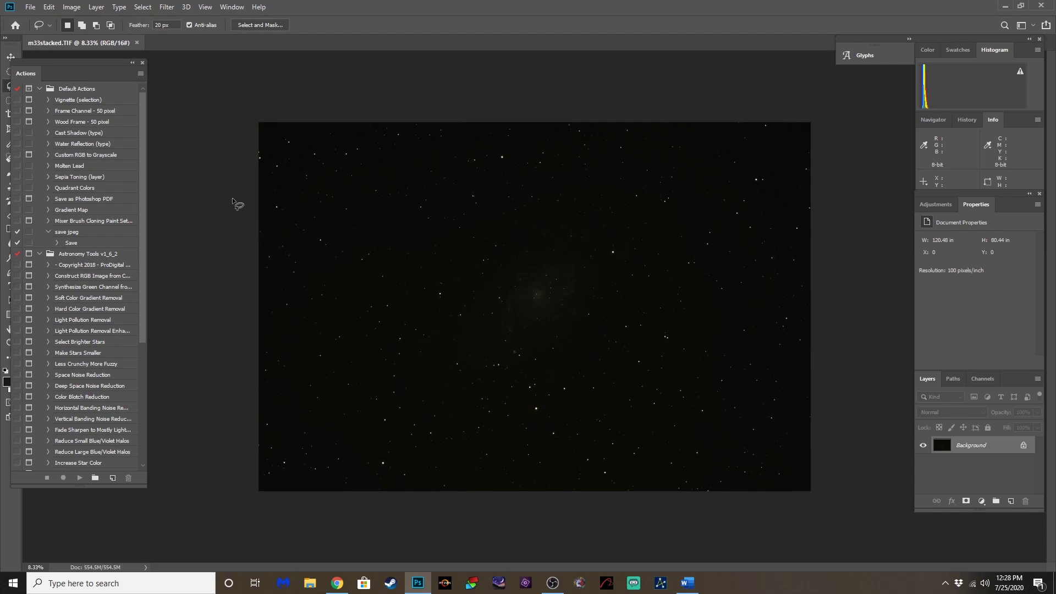
{"action": "left_click_drag", "start_coordinate": [68, 60], "coordinate": [82, 55]}
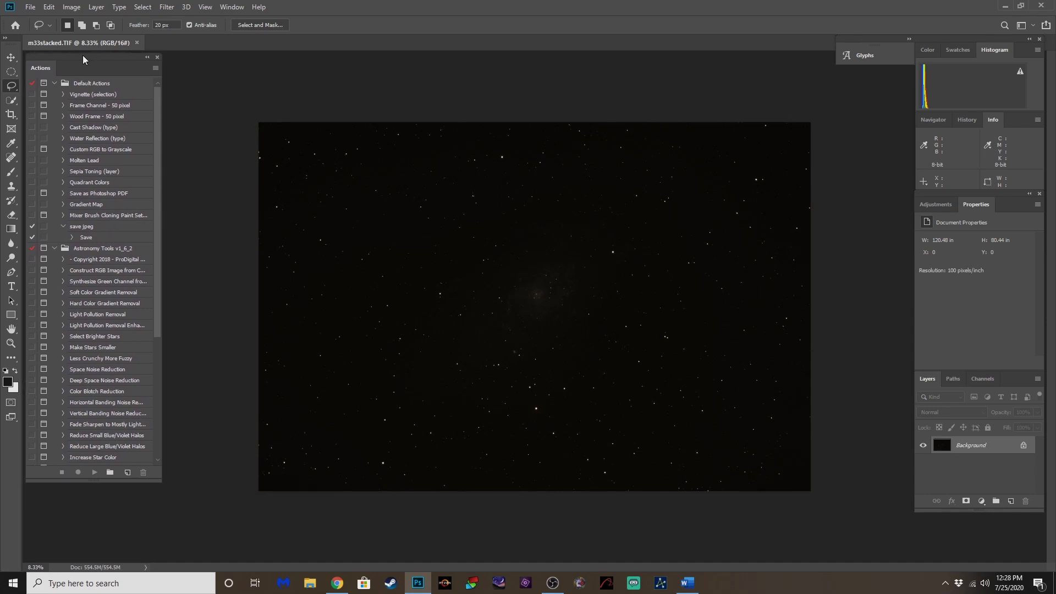
{"action": "left_click_drag", "start_coordinate": [82, 55], "coordinate": [93, 55]}
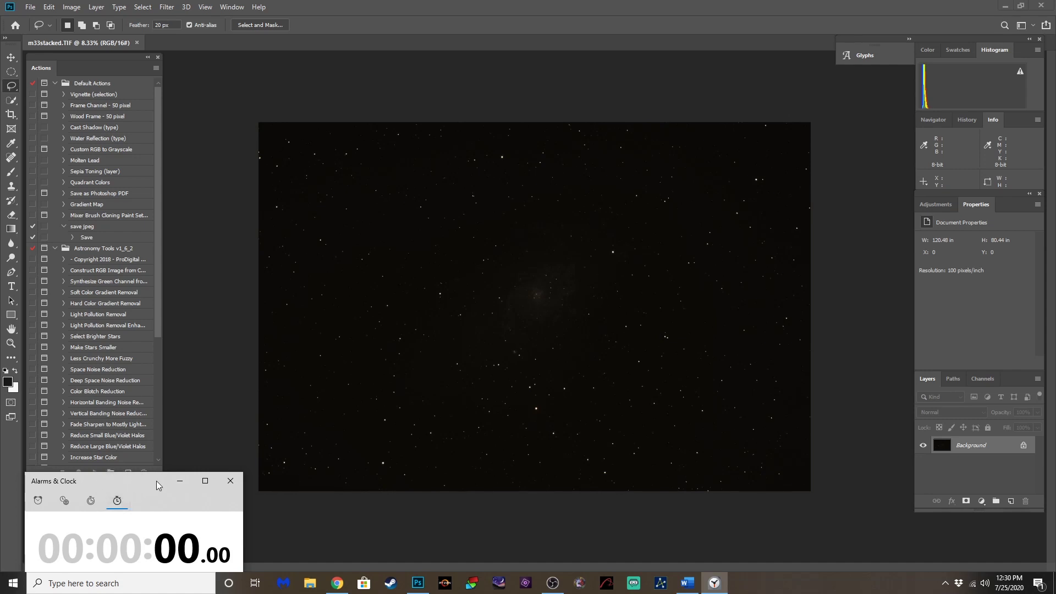
{"action": "left_click_drag", "start_coordinate": [157, 485], "coordinate": [135, 464]}
{"action": "left_click", "coordinate": [137, 548]}
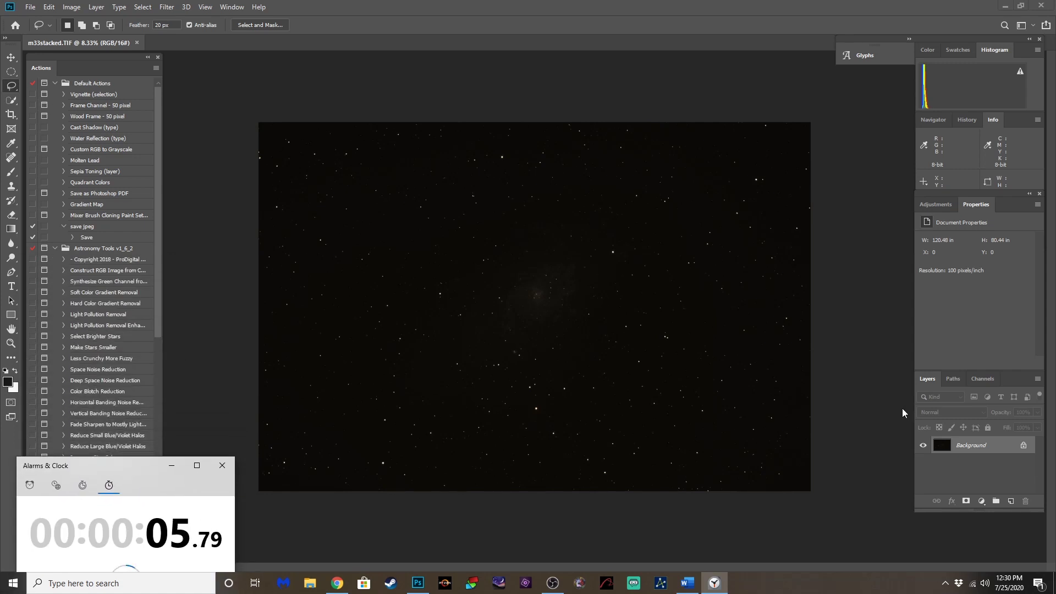
Duplicate the layer and brighten the stack with the Curves preset Arcsinh100
{"action": "left_click", "coordinate": [941, 223]}
{"action": "key", "text": "ctrl+j"}
{"action": "left_click", "coordinate": [936, 205]}
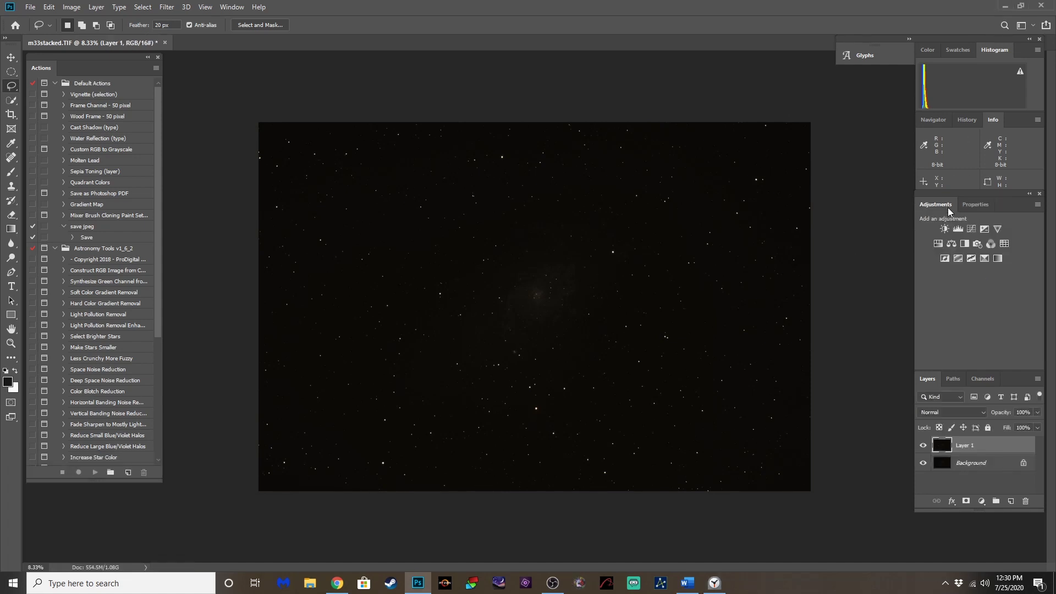
{"action": "left_click", "coordinate": [973, 228]}
{"action": "left_click", "coordinate": [970, 242]}
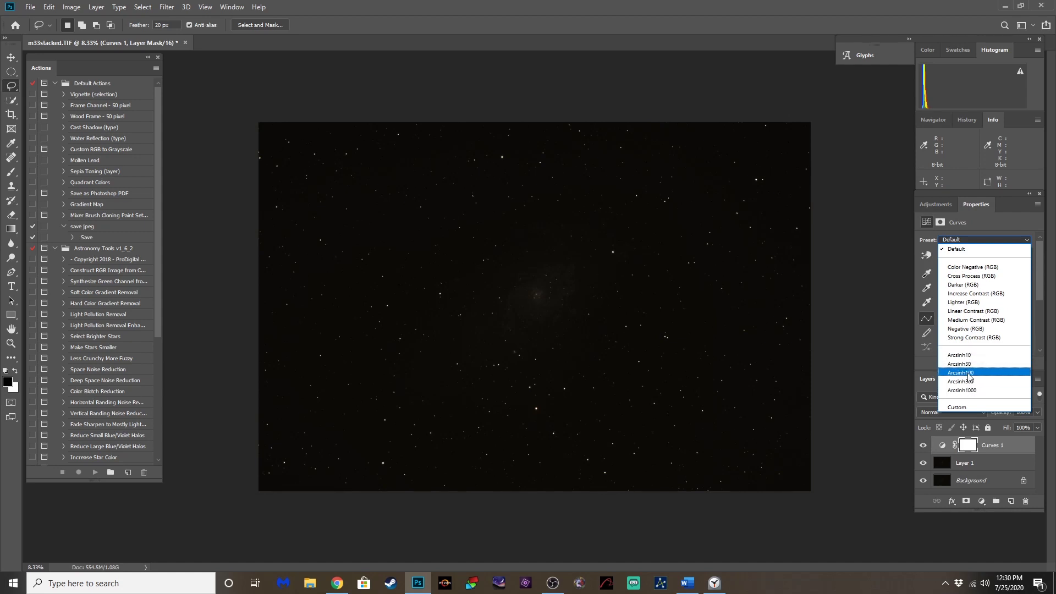
{"action": "left_click", "coordinate": [969, 373]}
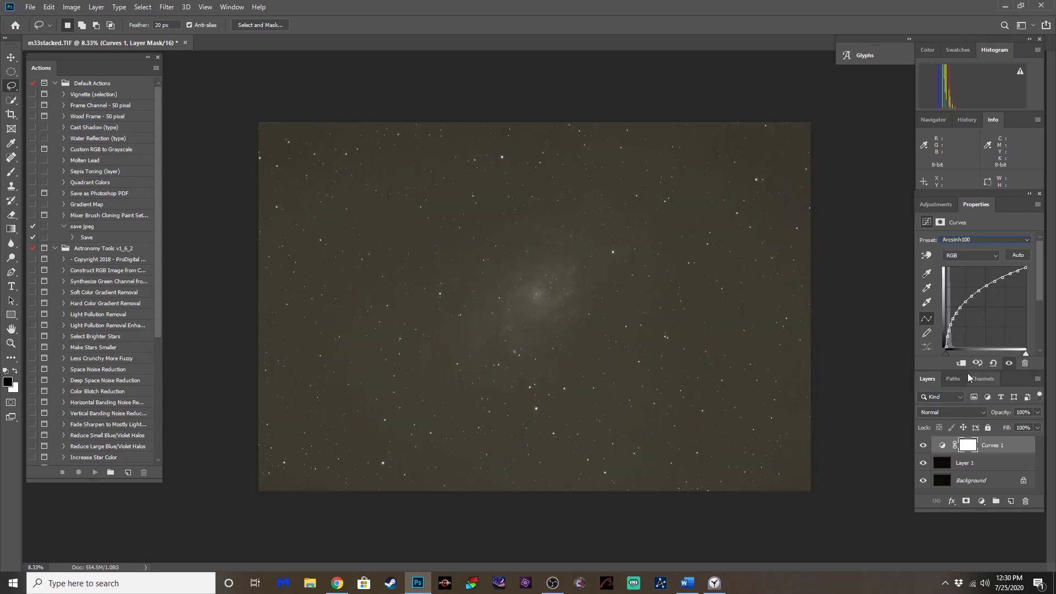
Flatten the image and resize it to 20 inches wide at 300 ppi
{"action": "left_click", "coordinate": [96, 8]}
{"action": "left_click", "coordinate": [107, 427]}
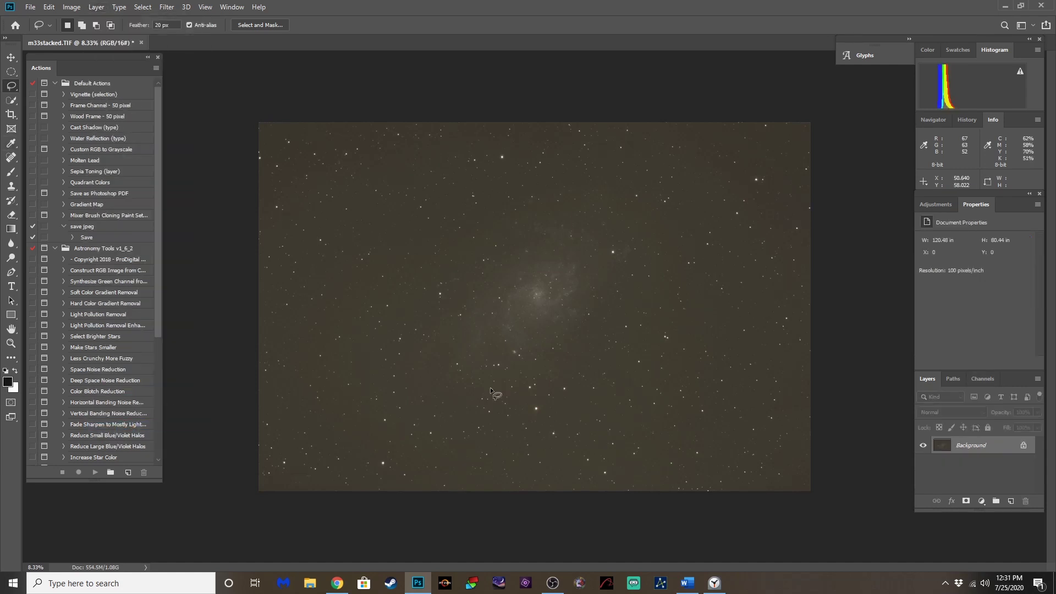
{"action": "left_click", "coordinate": [72, 7]}
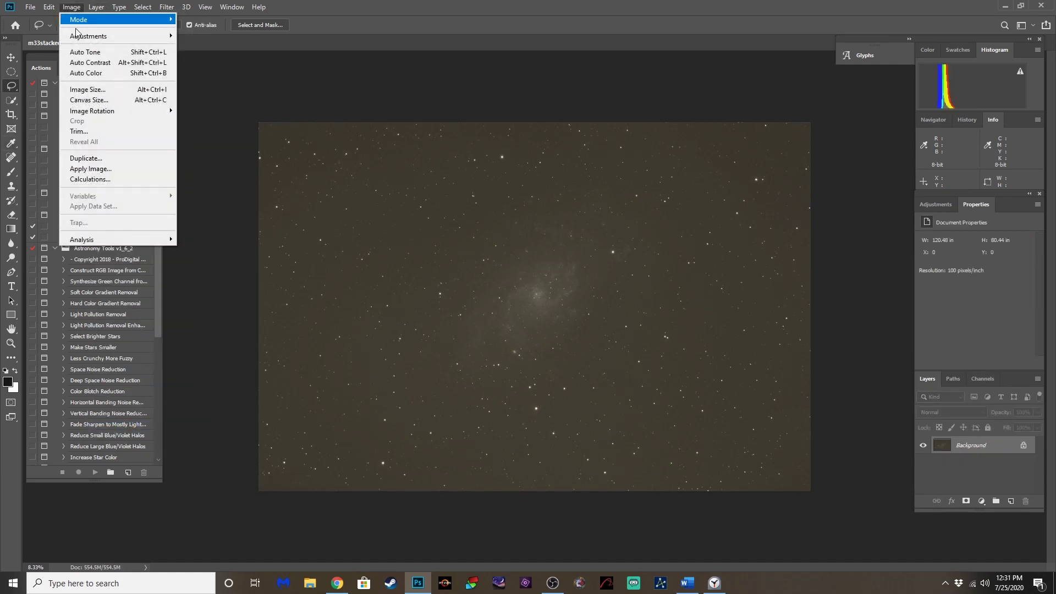
{"action": "left_click", "coordinate": [95, 90]}
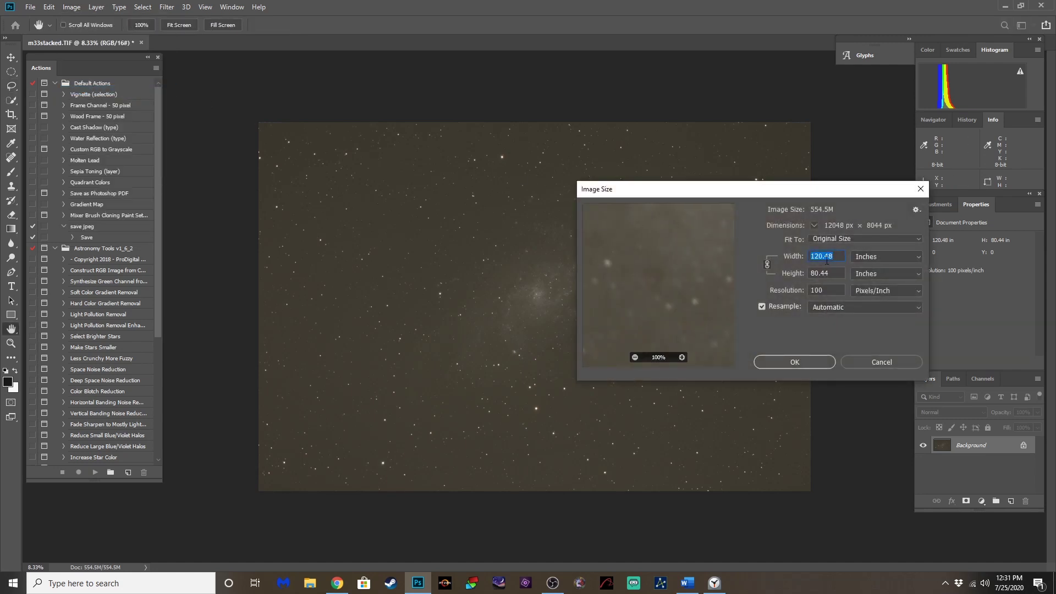
{"action": "type", "text": "20"}
{"action": "key", "text": "Tab"}
{"action": "key", "text": "Tab"}
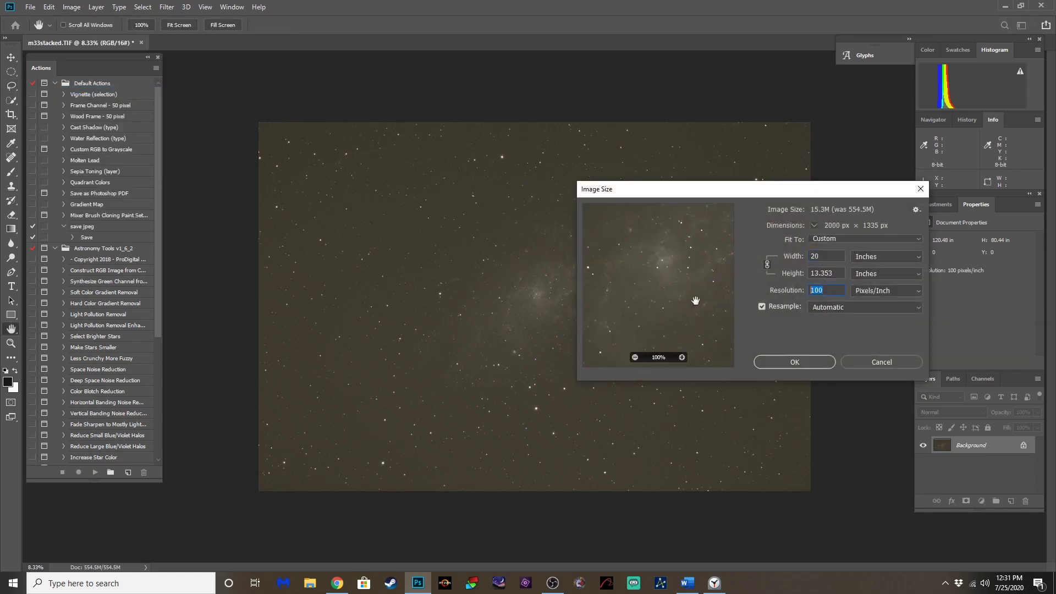
{"action": "left_click", "coordinate": [792, 362]}
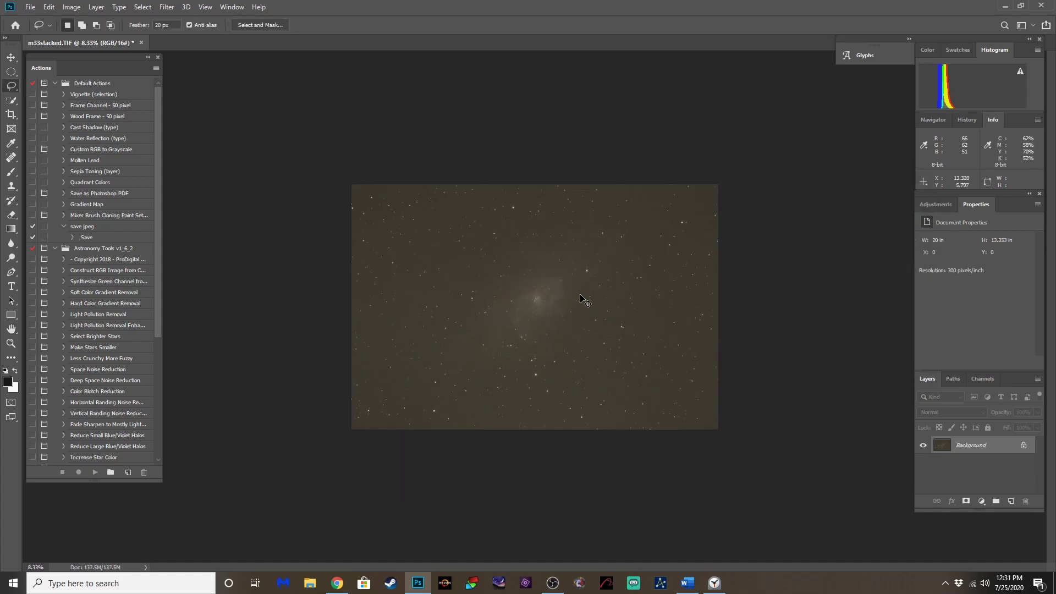
{"action": "key", "text": "ctrl+plus"}
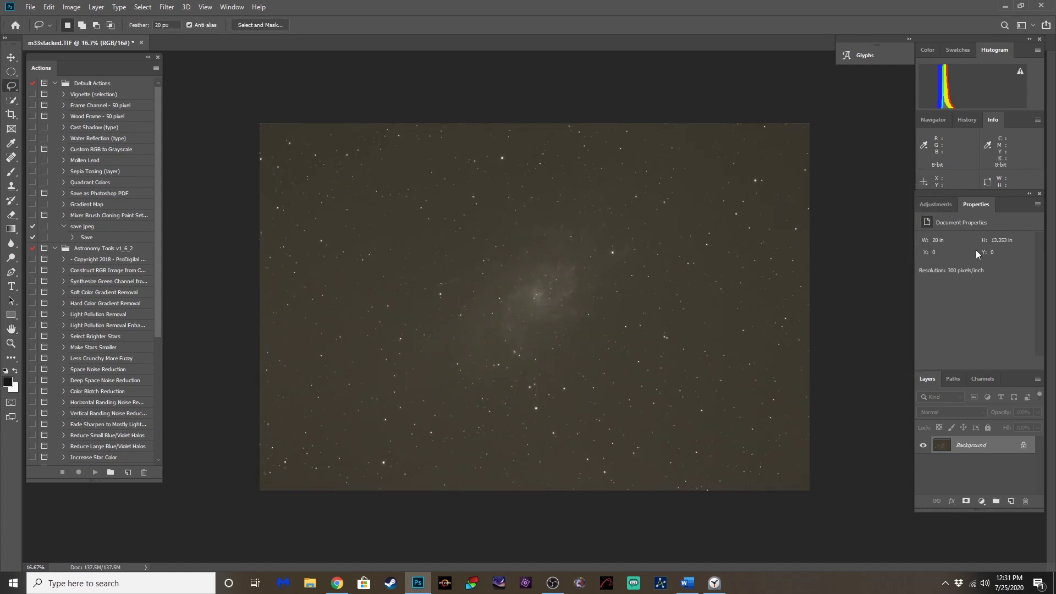
Duplicate the layer, add Levels with black point 37, flatten, then duplicate onto Layer 1
{"action": "key", "text": "ctrl+j"}
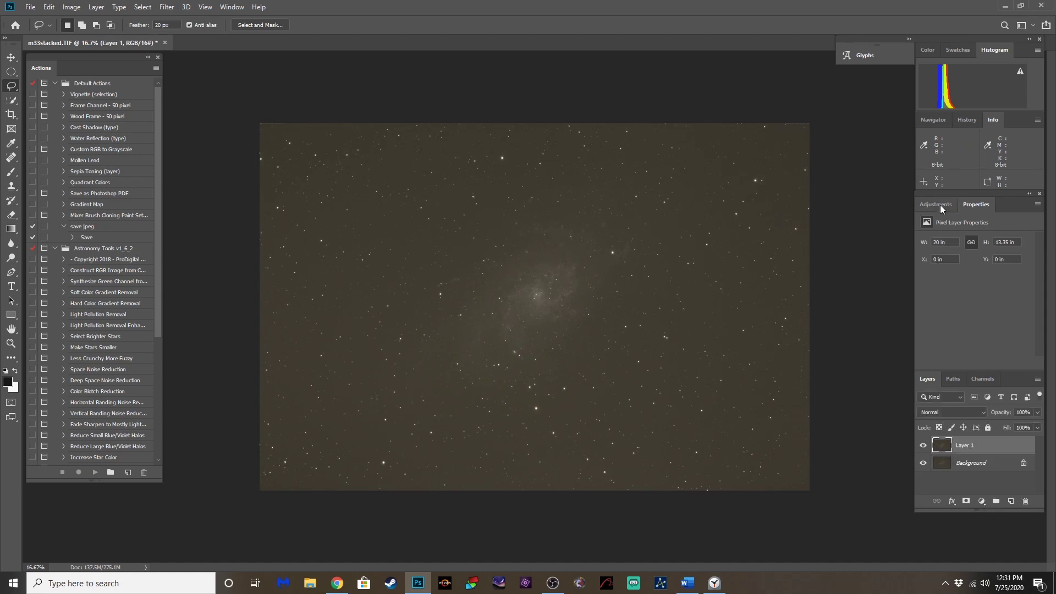
{"action": "left_click", "coordinate": [941, 205]}
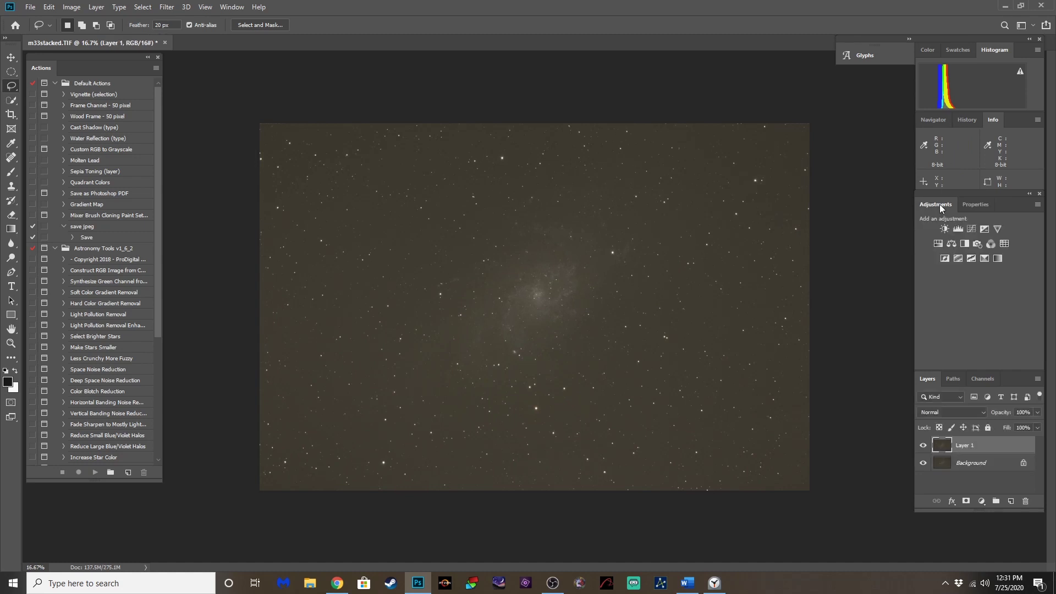
{"action": "left_click", "coordinate": [958, 230]}
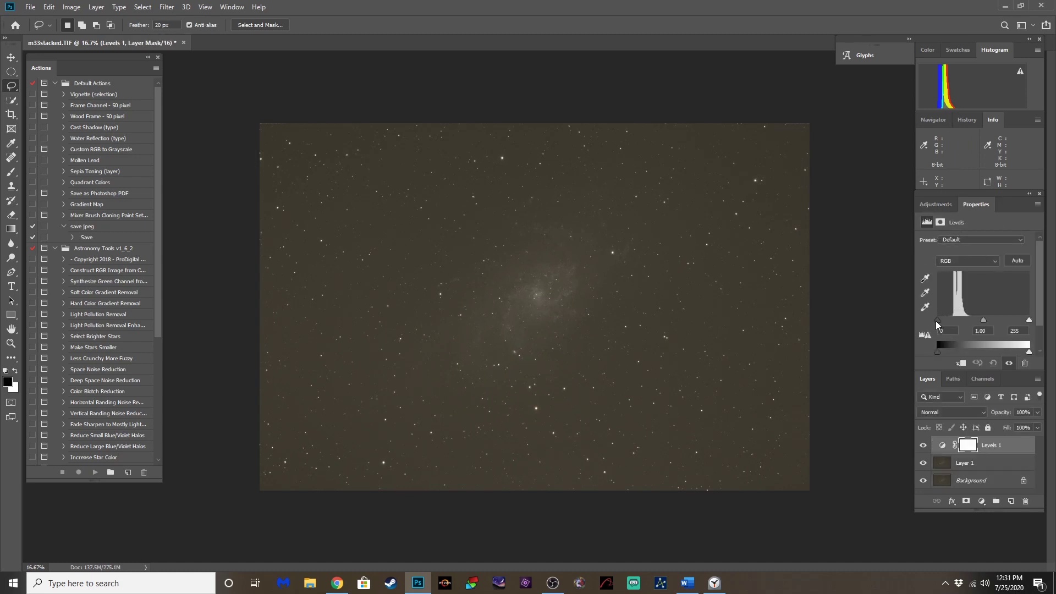
{"action": "left_click_drag", "start_coordinate": [937, 322], "coordinate": [952, 322]}
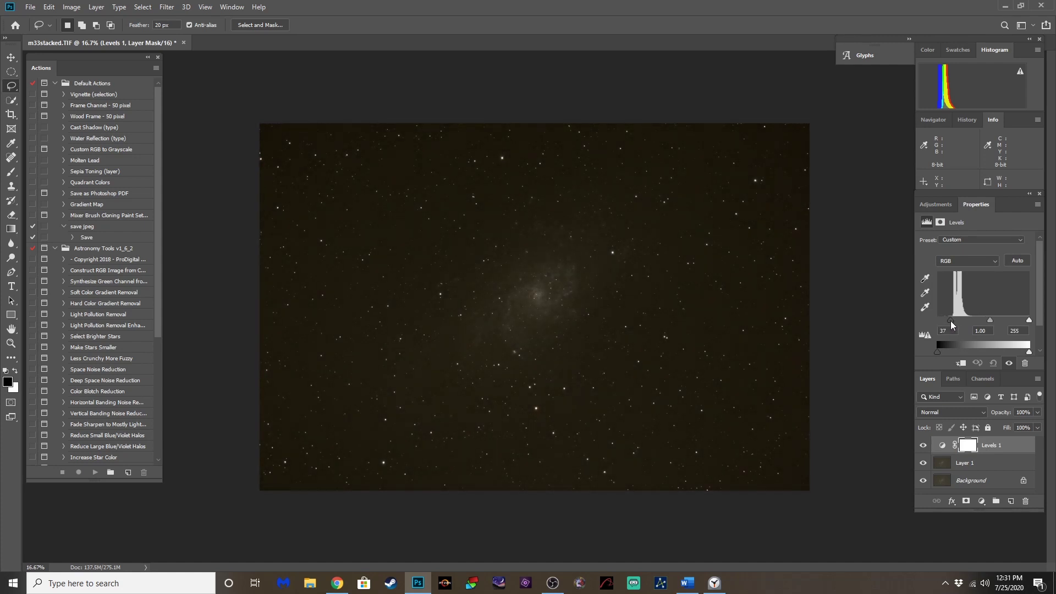
{"action": "left_click", "coordinate": [97, 7]}
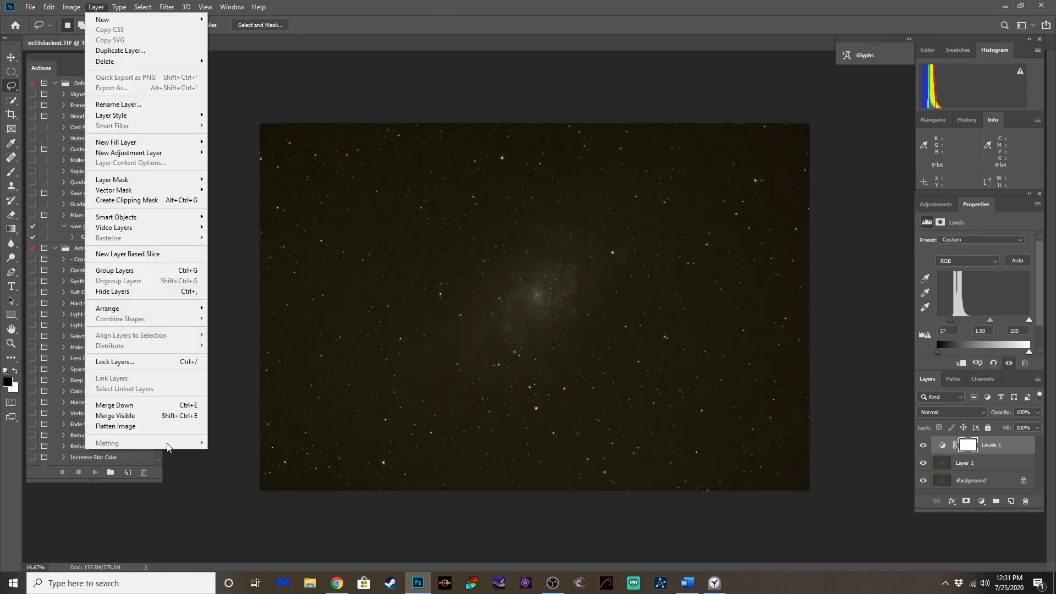
{"action": "left_click", "coordinate": [146, 426]}
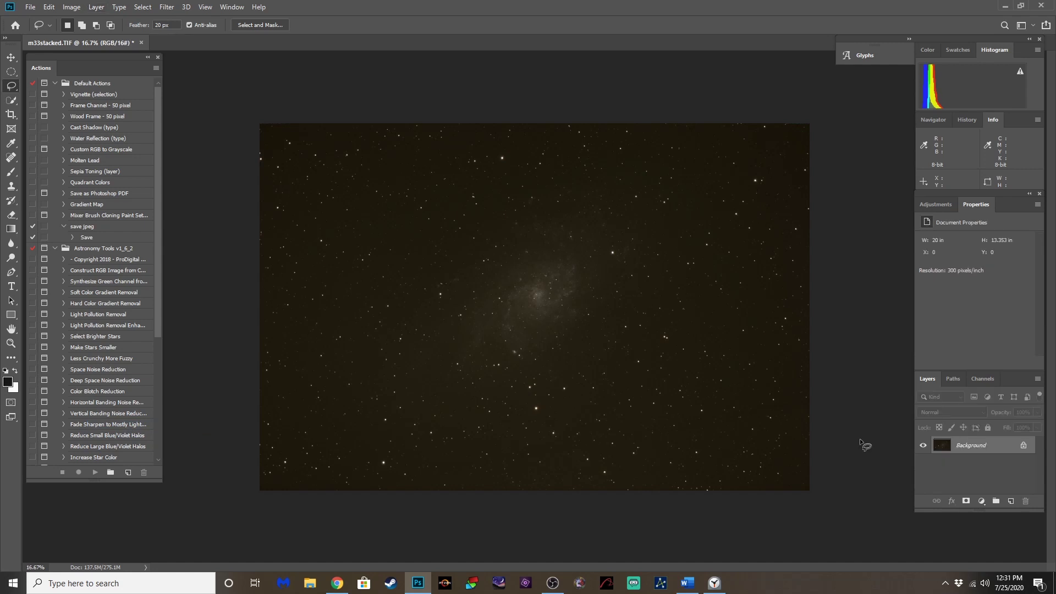
{"action": "key", "text": "ctrl+j"}
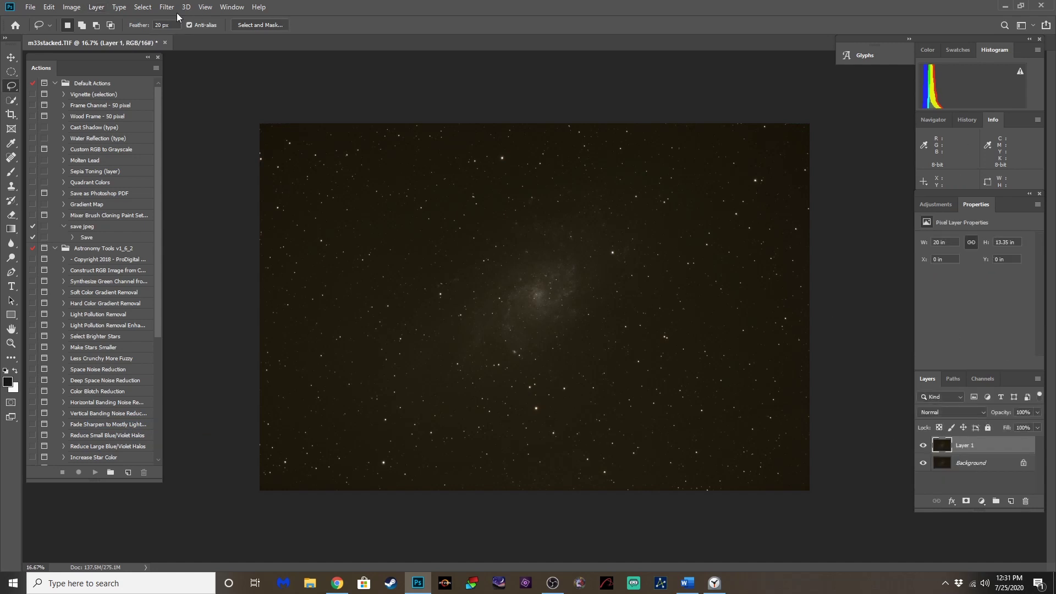
{"action": "left_click", "coordinate": [142, 7]}
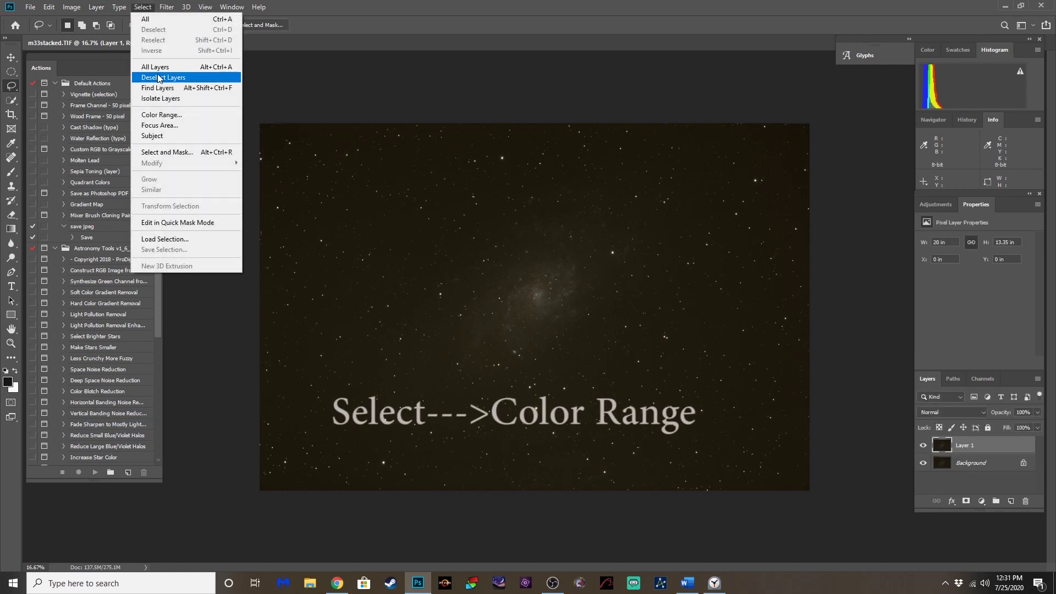
Select the stars with Color Range set to Highlights, tuning the range sliders
{"action": "left_click", "coordinate": [159, 114]}
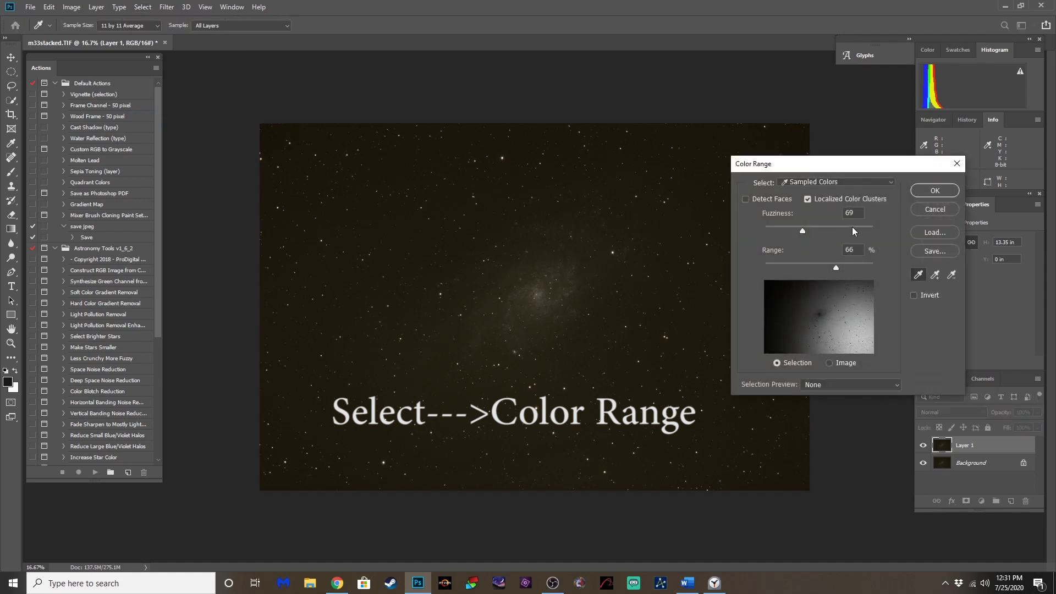
{"action": "left_click", "coordinate": [821, 182]}
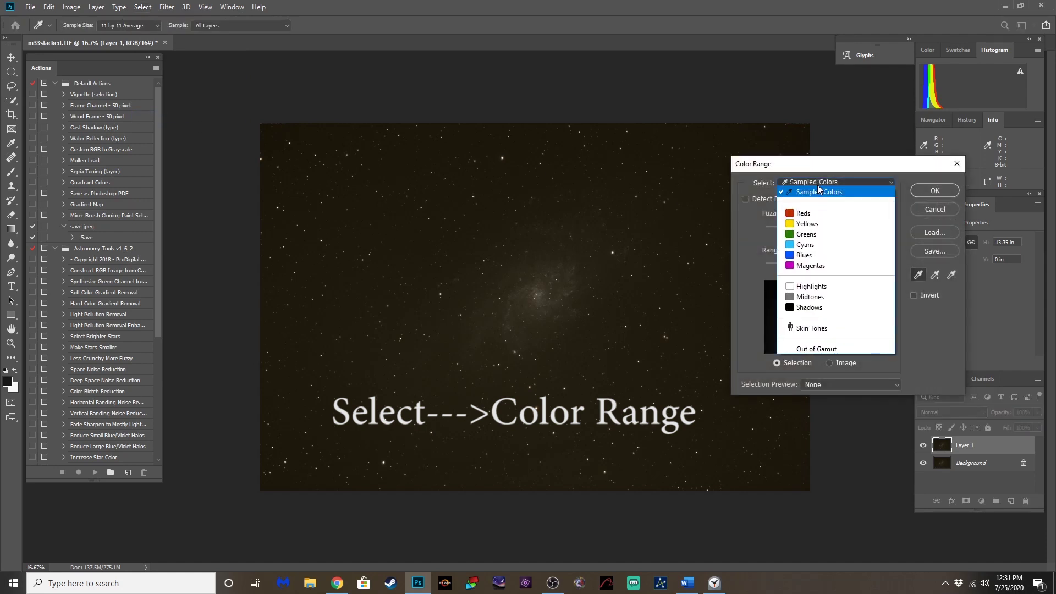
{"action": "key", "text": "Escape"}
{"action": "key", "text": "h"}
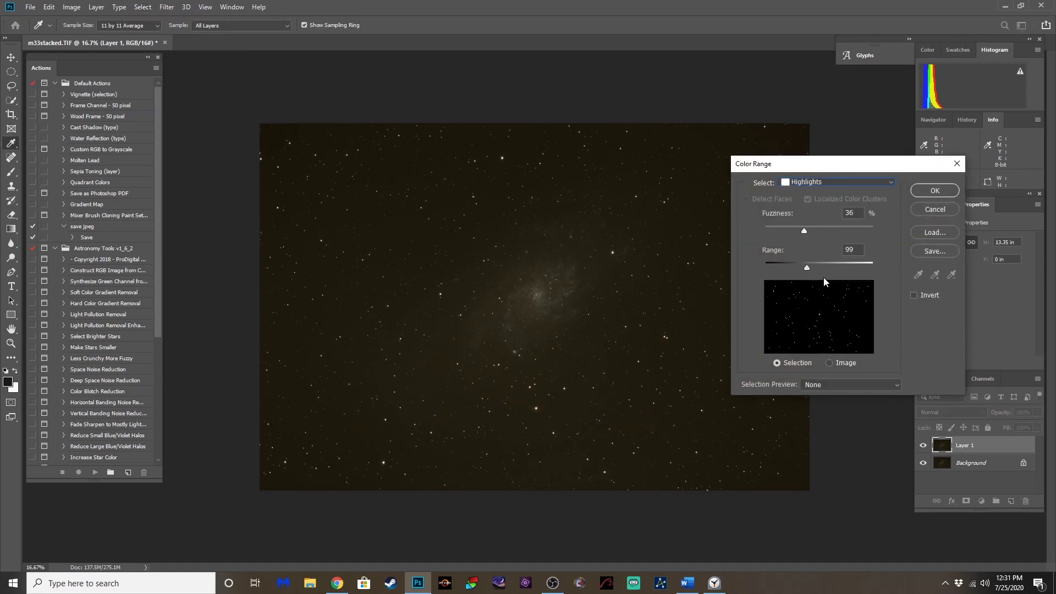
{"action": "left_click_drag", "start_coordinate": [804, 233], "coordinate": [834, 231]}
{"action": "mouse_move", "coordinate": [808, 269]}
{"action": "left_mouse_down"}
{"action": "mouse_move", "coordinate": [834, 269]}
{"action": "mouse_move", "coordinate": [796, 270]}
{"action": "left_mouse_up"}
{"action": "left_click_drag", "start_coordinate": [837, 231], "coordinate": [841, 232]}
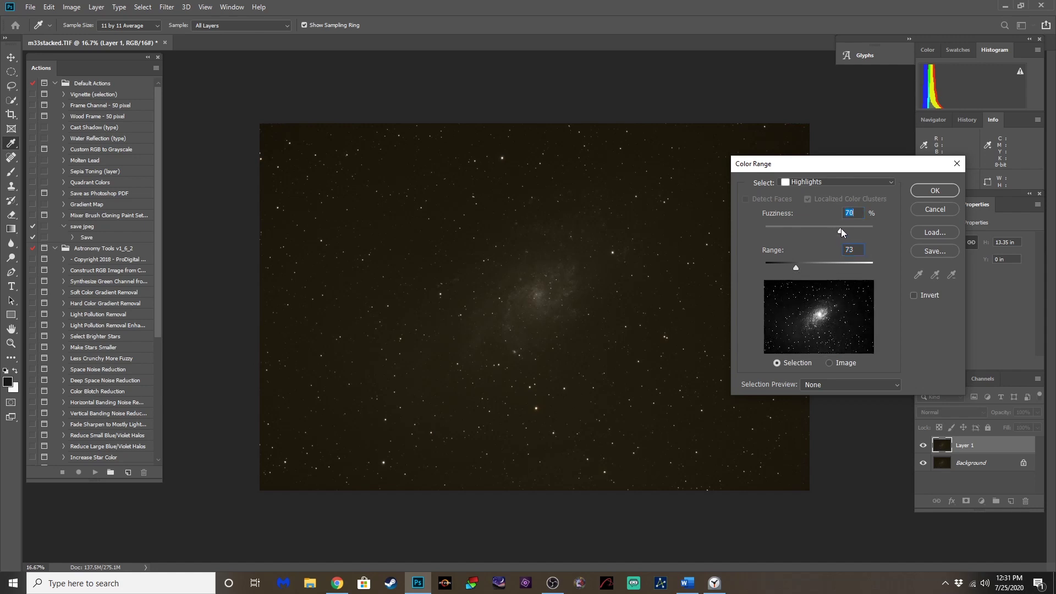
Confirm the Highlights selection and lasso-subtract the galaxy core from it
{"action": "left_click", "coordinate": [929, 191]}
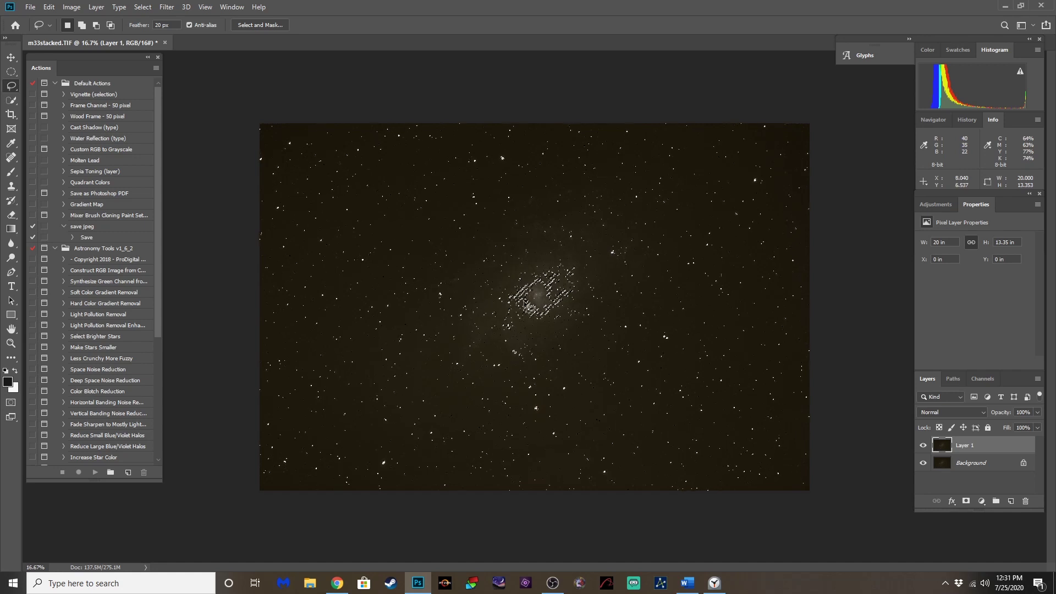
{"action": "key", "text": "alt"}
{"action": "mouse_move", "coordinate": [490, 296]}
{"action": "left_mouse_down"}
{"action": "mouse_move", "coordinate": [536, 254]}
{"action": "mouse_move", "coordinate": [575, 257]}
{"action": "mouse_move", "coordinate": [593, 280]}
{"action": "mouse_move", "coordinate": [571, 313]}
{"action": "mouse_move", "coordinate": [534, 337]}
{"action": "mouse_move", "coordinate": [489, 345]}
{"action": "mouse_move", "coordinate": [469, 316]}
{"action": "mouse_move", "coordinate": [502, 279]}
{"action": "mouse_move", "coordinate": [507, 252]}
{"action": "mouse_move", "coordinate": [569, 227]}
{"action": "mouse_move", "coordinate": [594, 251]}
{"action": "mouse_move", "coordinate": [598, 297]}
{"action": "mouse_move", "coordinate": [522, 365]}
{"action": "mouse_move", "coordinate": [520, 344]}
{"action": "mouse_move", "coordinate": [504, 346]}
{"action": "mouse_move", "coordinate": [472, 375]}
{"action": "mouse_move", "coordinate": [450, 304]}
{"action": "mouse_move", "coordinate": [508, 250]}
{"action": "left_mouse_up"}
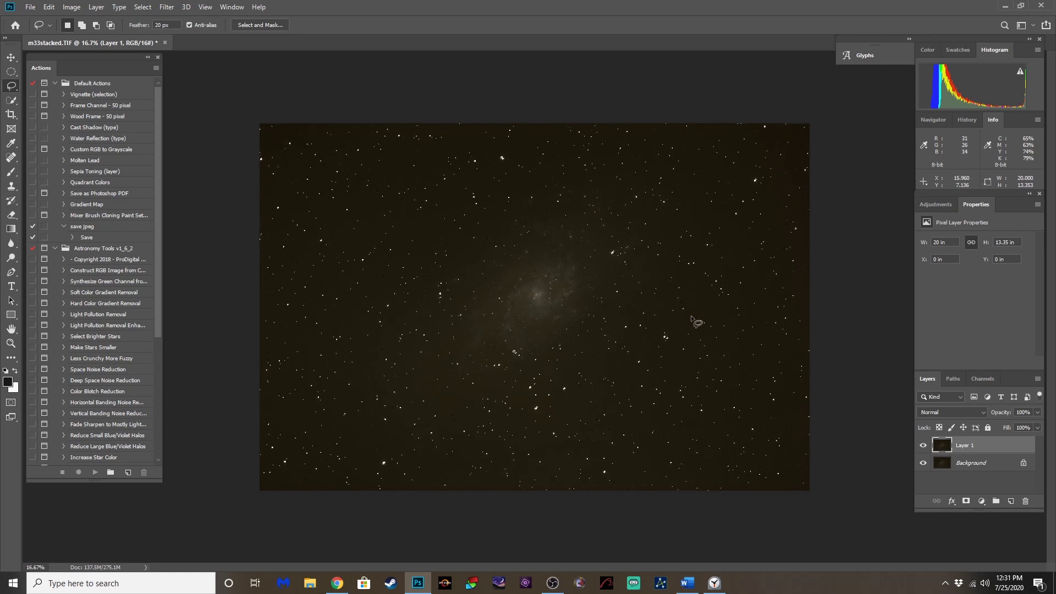
Expand the star selection by 2 pixels
{"action": "left_click", "coordinate": [141, 7]}
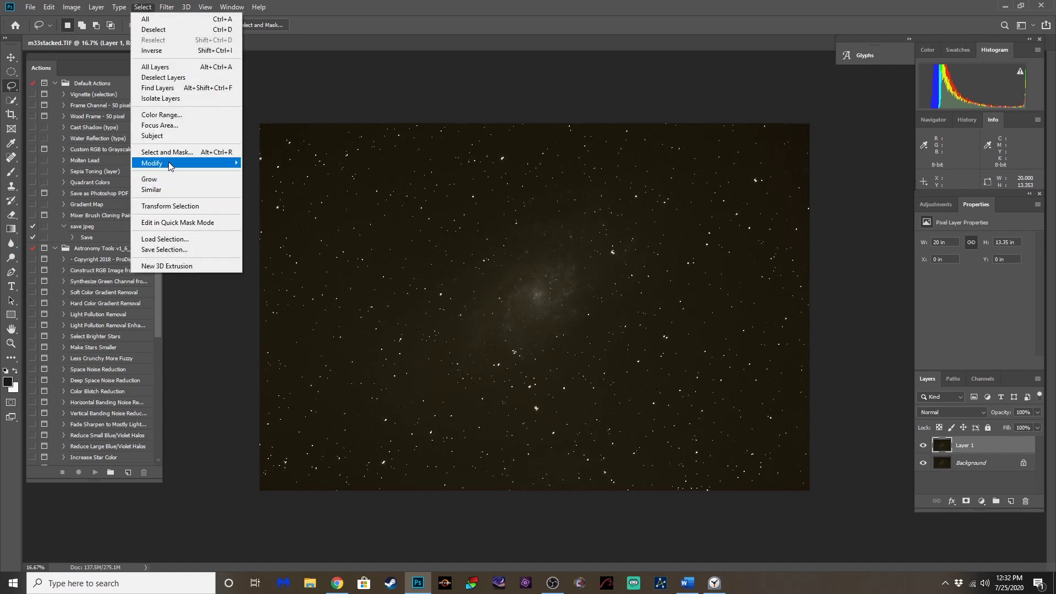
{"action": "mouse_move", "coordinate": [169, 161]}
{"action": "left_click", "coordinate": [259, 186]}
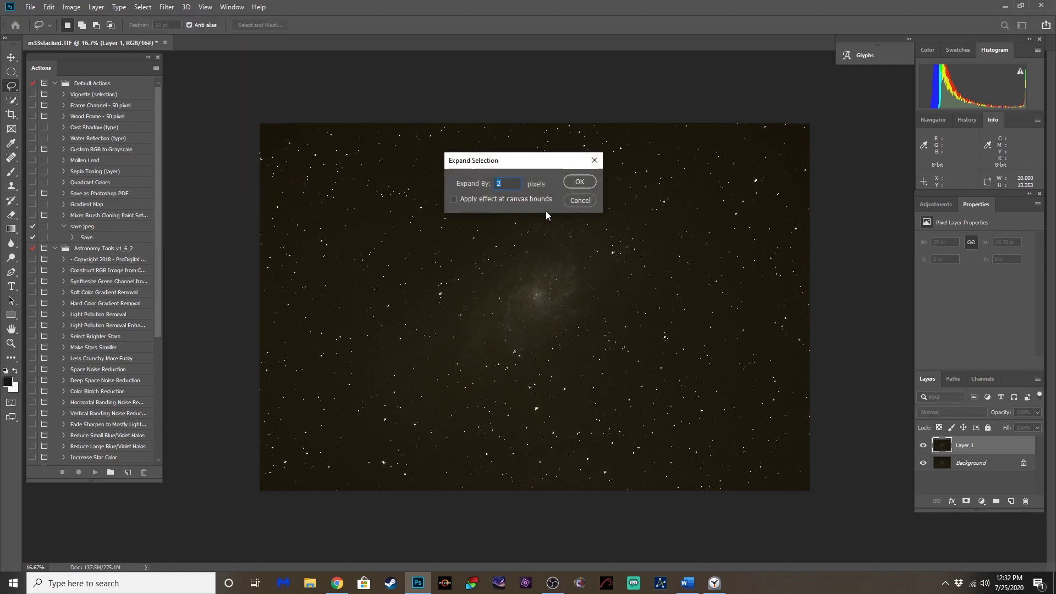
{"action": "left_click", "coordinate": [580, 182]}
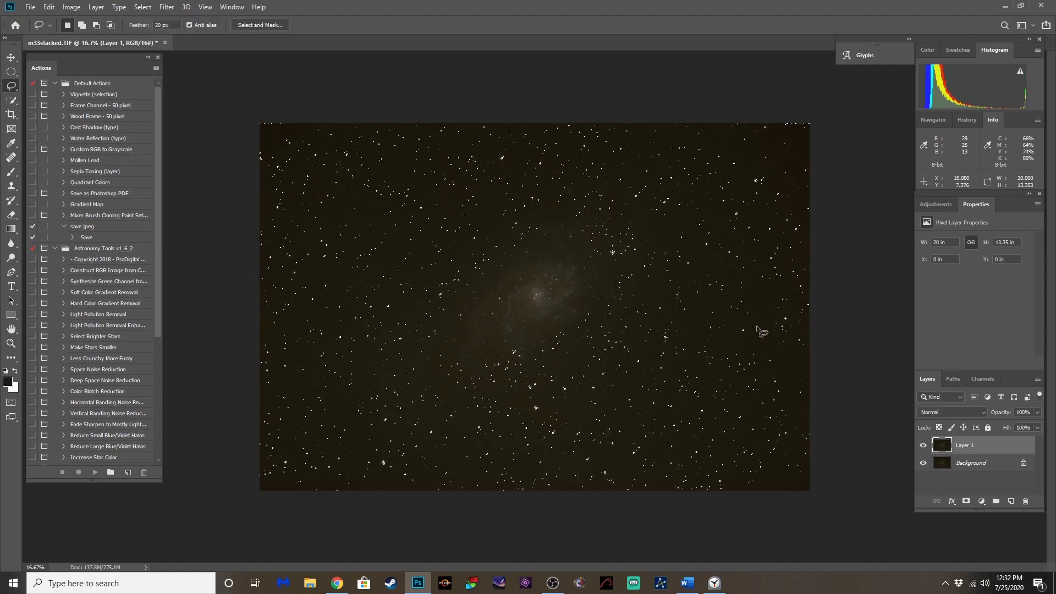
Deselect and raise Hue/Saturation saturation to about +35
{"action": "key", "text": "ctrl+d"}
{"action": "key", "text": "ctrl+u"}
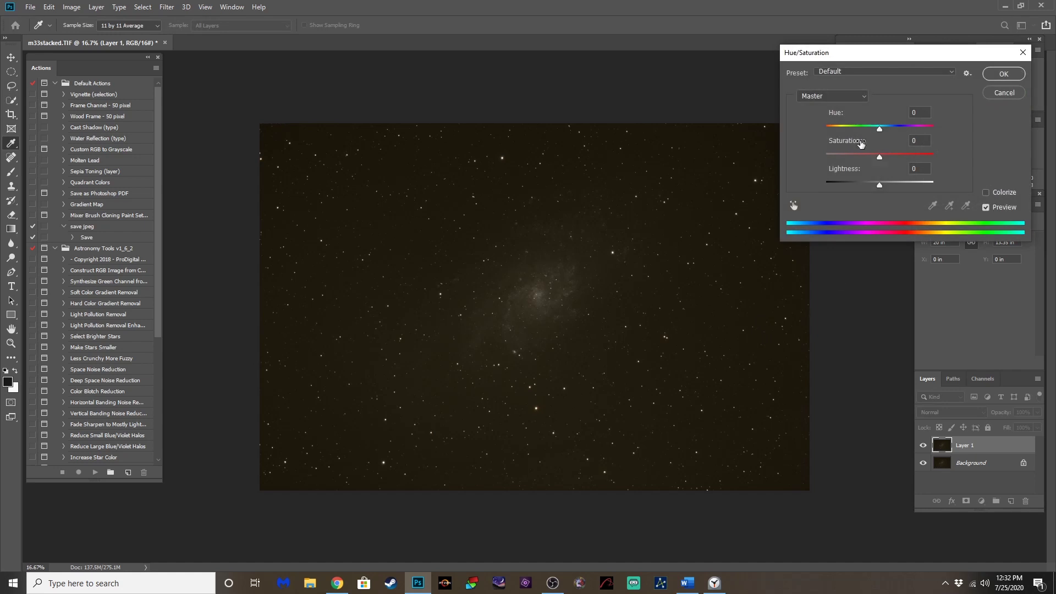
{"action": "left_click_drag", "start_coordinate": [880, 157], "coordinate": [890, 156]}
{"action": "left_click_drag", "start_coordinate": [896, 156], "coordinate": [902, 158]}
Apply the saturation boost and set Layer 1's blend mode to Color
{"action": "left_click", "coordinate": [1001, 81]}
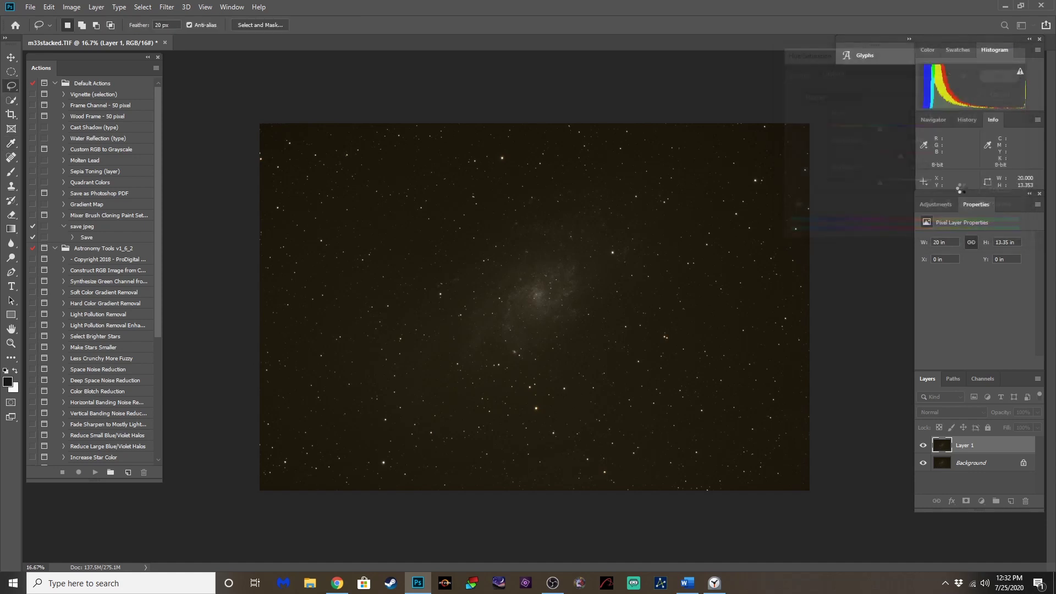
{"action": "left_click", "coordinate": [959, 413]}
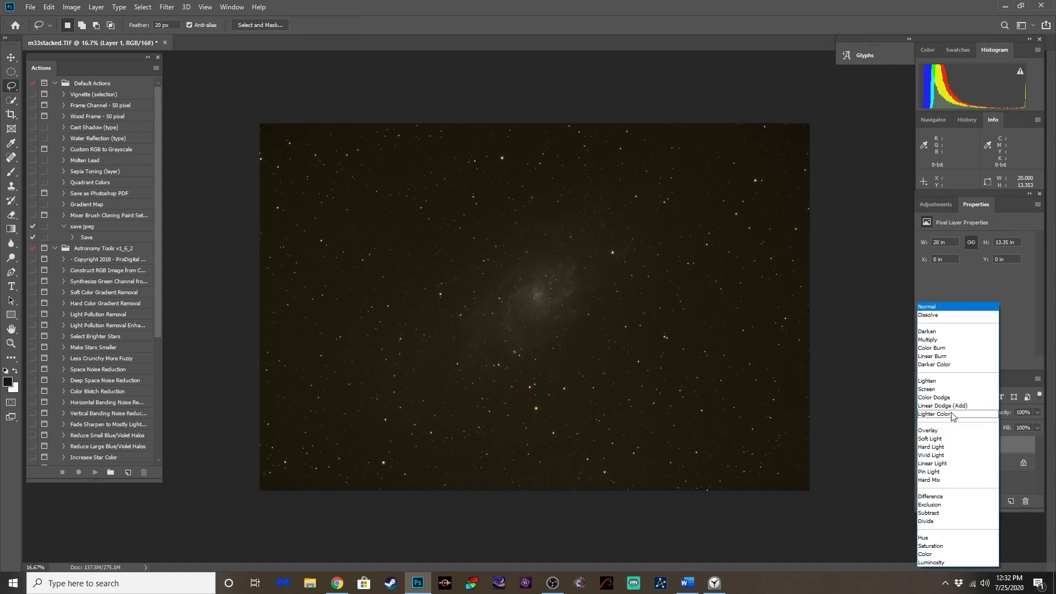
{"action": "left_click", "coordinate": [928, 553]}
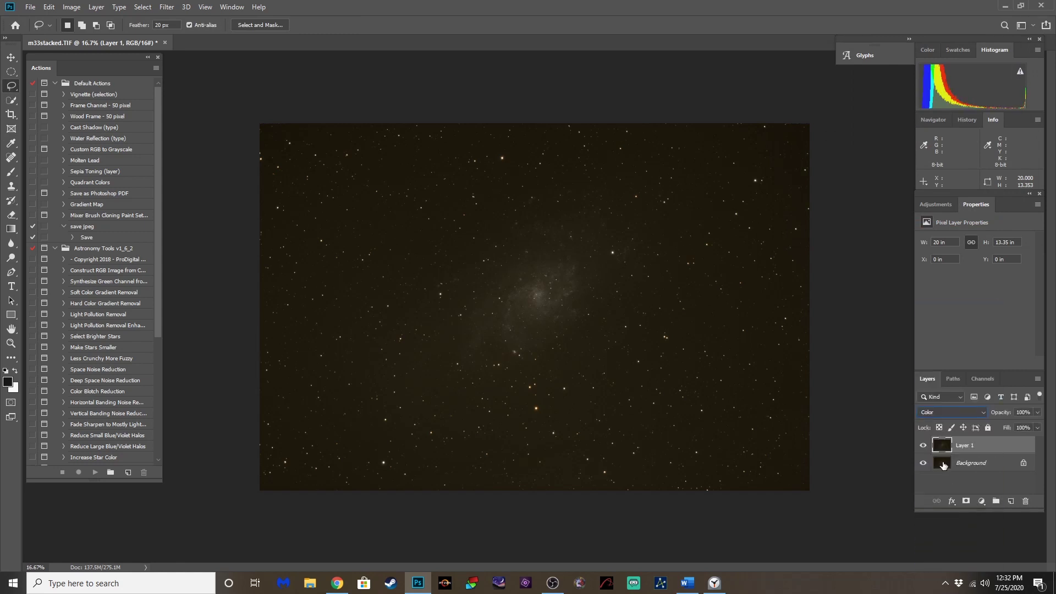
Apply Curves to the Background with top output 245 and an added midpoint
{"action": "left_click", "coordinate": [942, 465]}
{"action": "key", "text": "ctrl+m"}
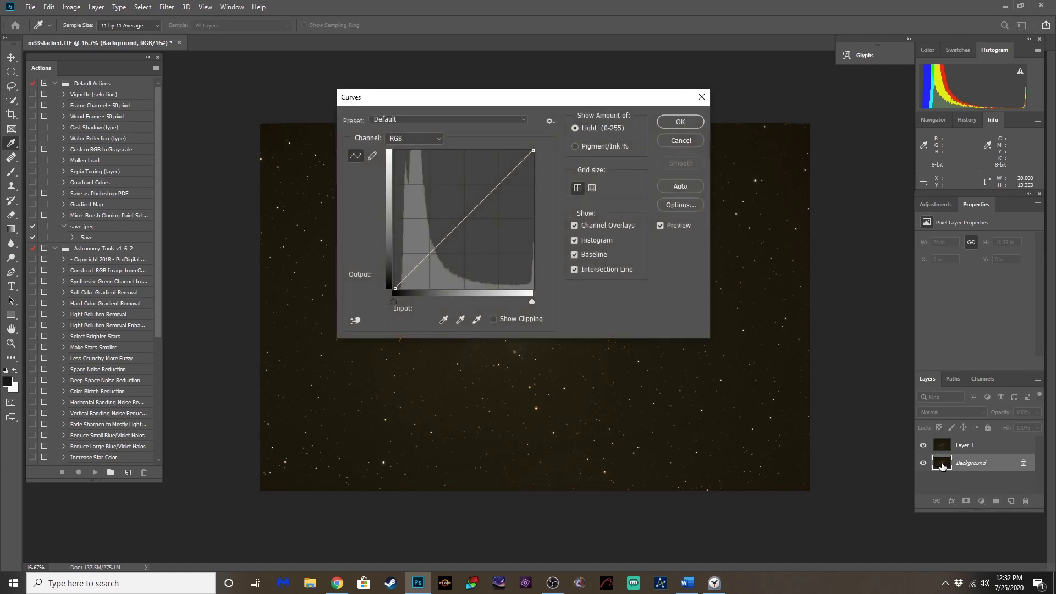
{"action": "left_click", "coordinate": [534, 151]}
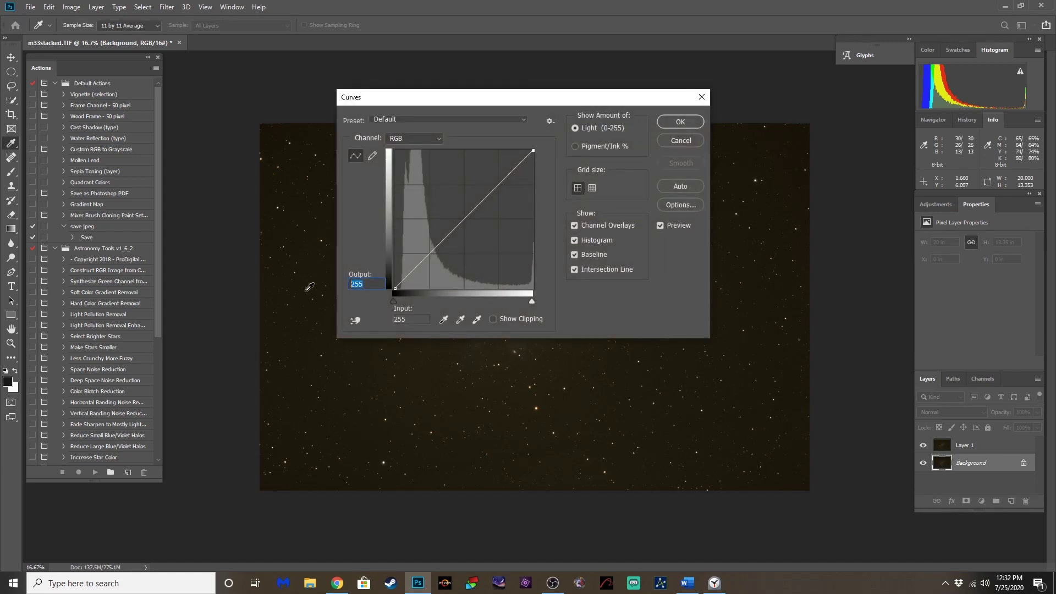
{"action": "type", "text": "245"}
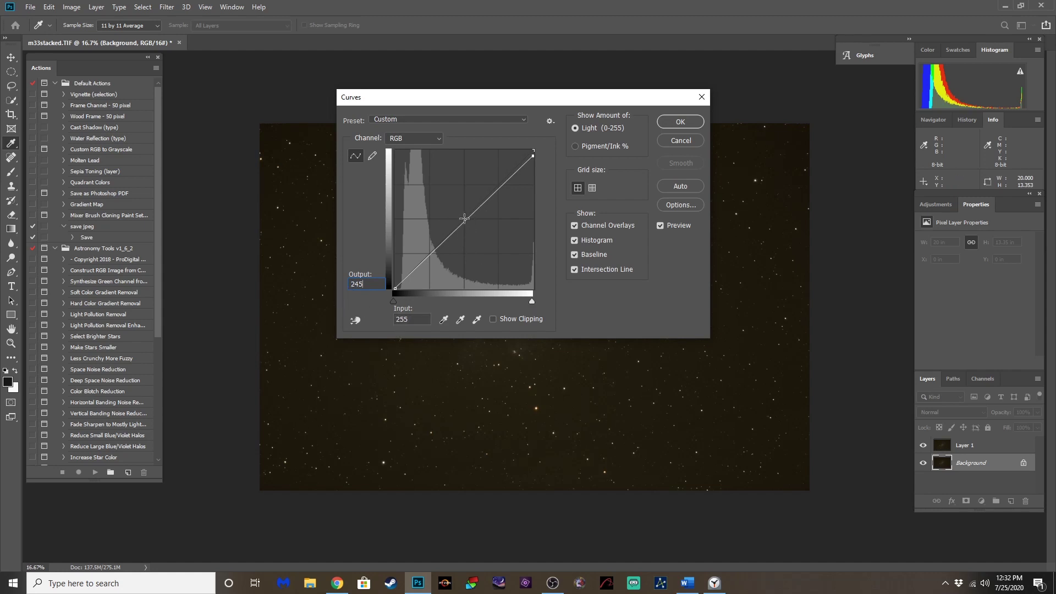
{"action": "left_click", "coordinate": [465, 219]}
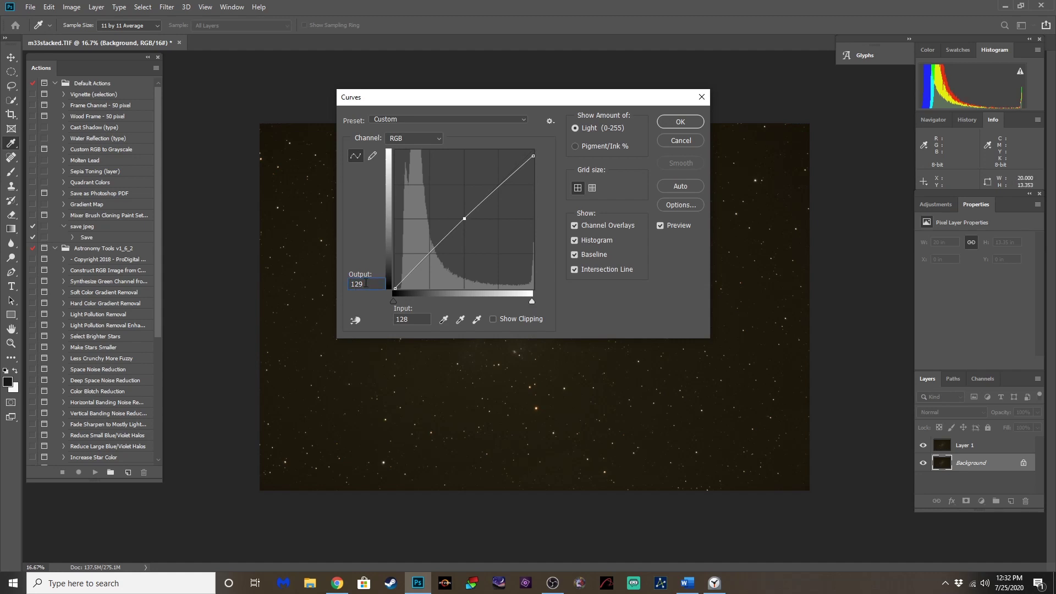
{"action": "left_click", "coordinate": [667, 124]}
Select Layer 1 and flatten the image into a single layer
{"action": "key", "text": "l"}
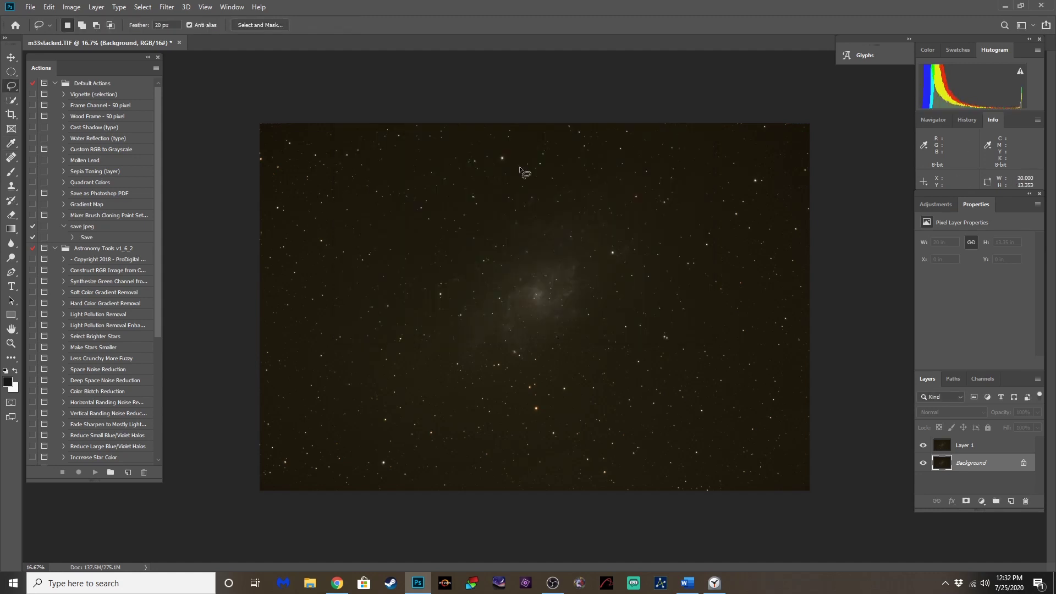
{"action": "left_click", "coordinate": [943, 448]}
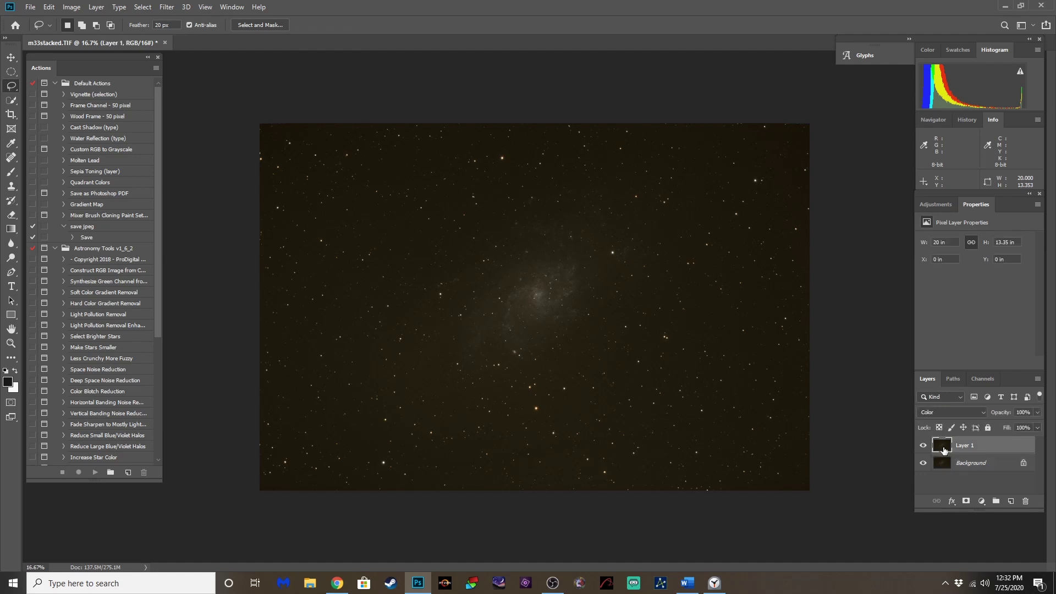
{"action": "left_click", "coordinate": [97, 7]}
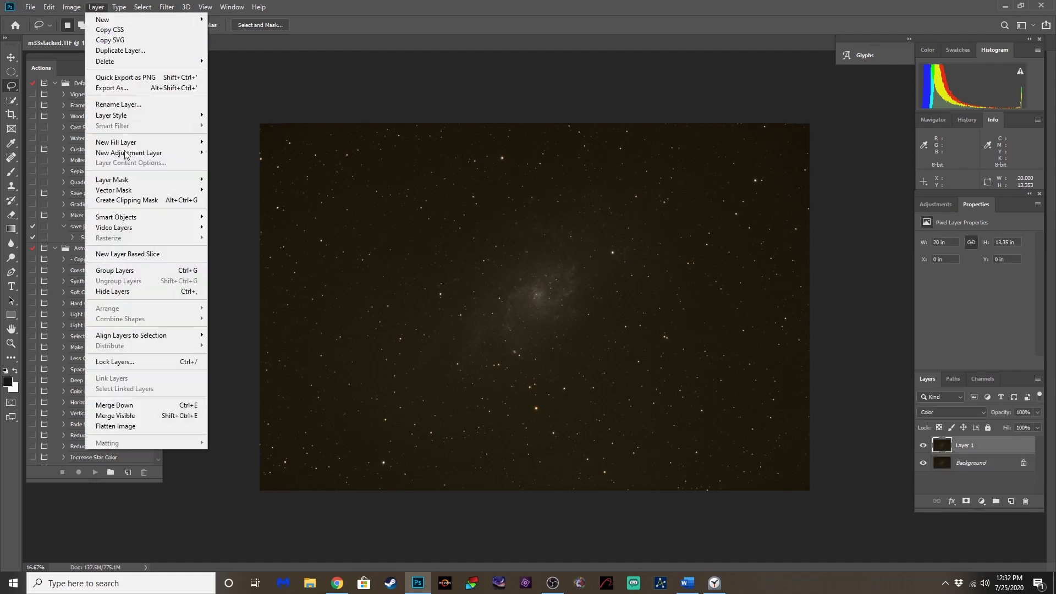
{"action": "left_click", "coordinate": [132, 426]}
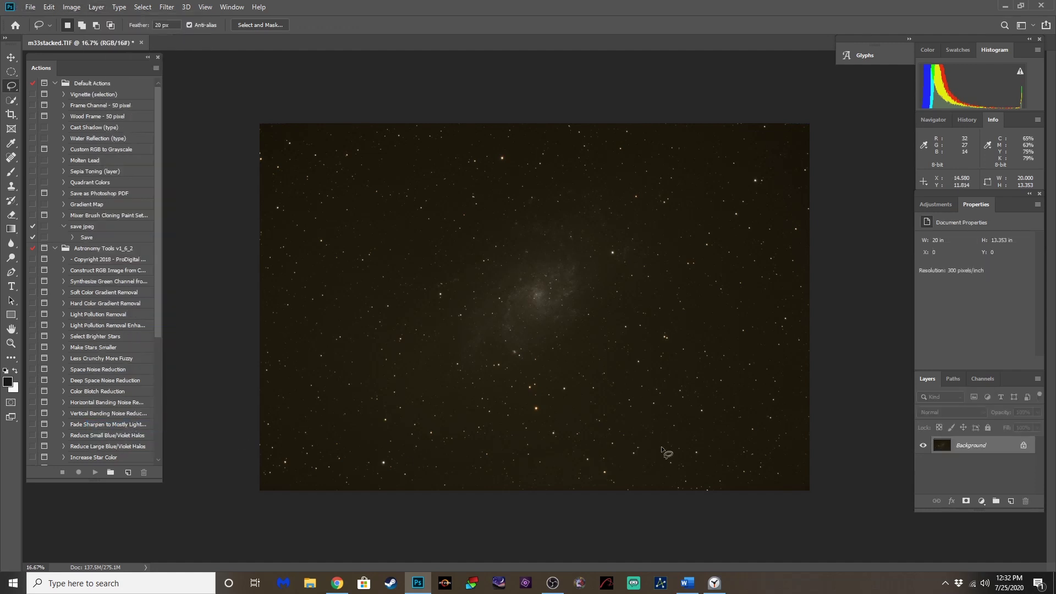
Undo the flatten and delete the extra layers, including a trial Levels adjustment
{"action": "key", "text": "ctrl+z"}
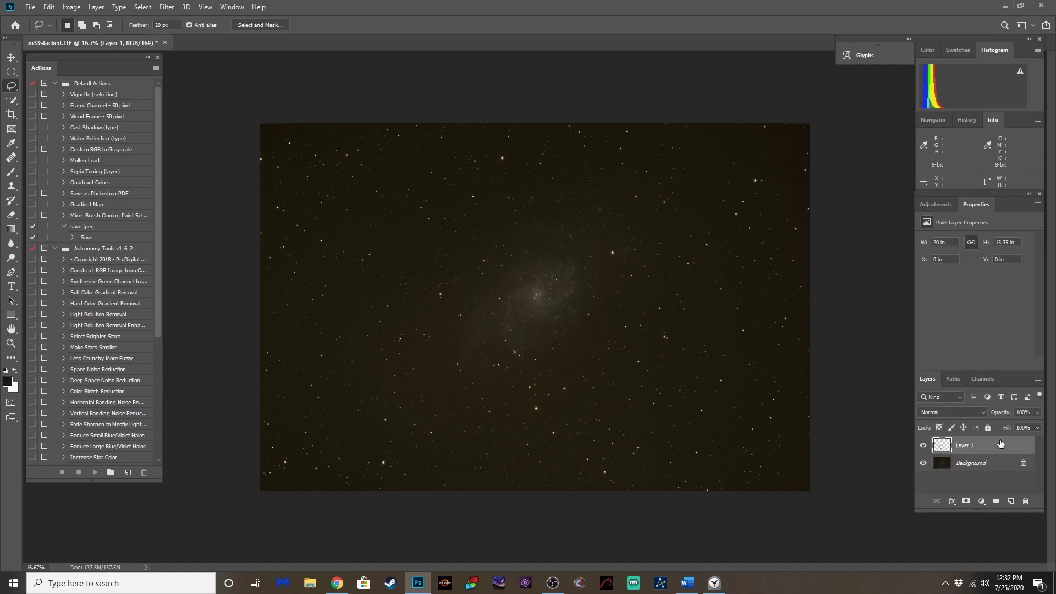
{"action": "left_click_drag", "start_coordinate": [947, 446], "coordinate": [1029, 490]}
{"action": "left_click", "coordinate": [937, 205]}
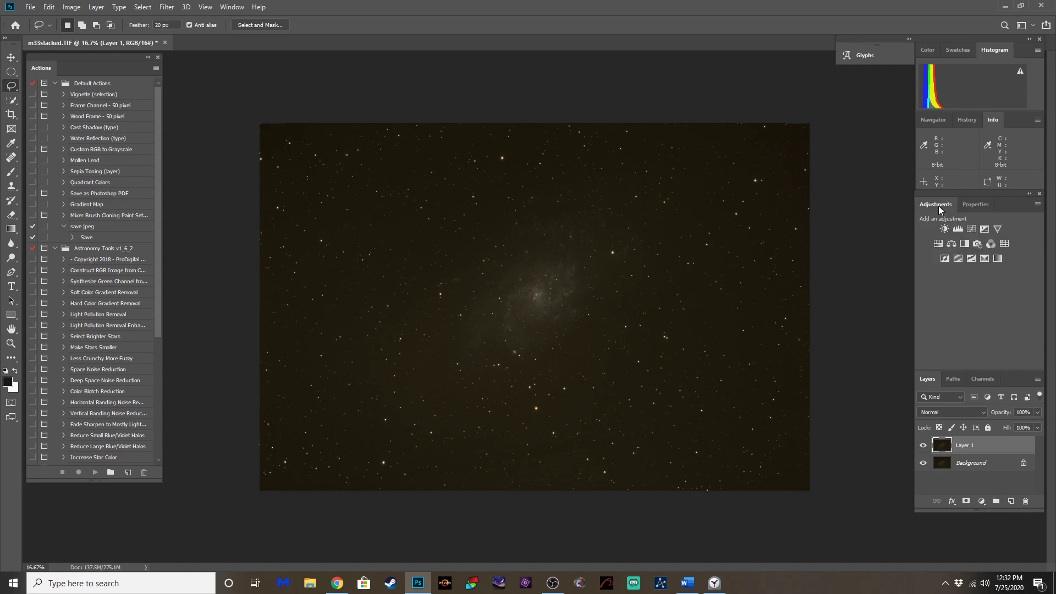
{"action": "left_click", "coordinate": [958, 229]}
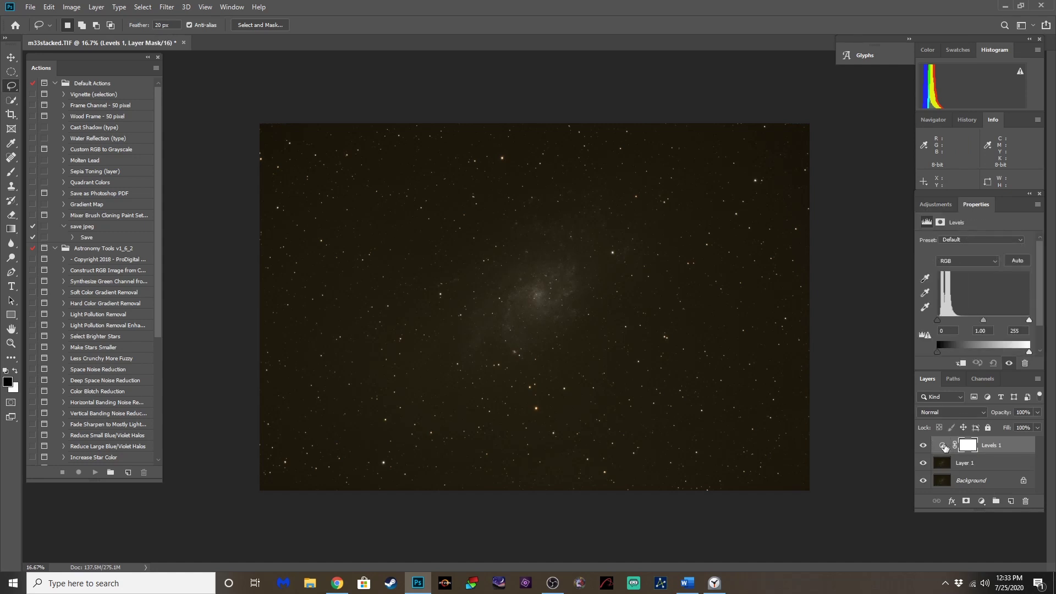
{"action": "left_click_drag", "start_coordinate": [945, 447], "coordinate": [1027, 502]}
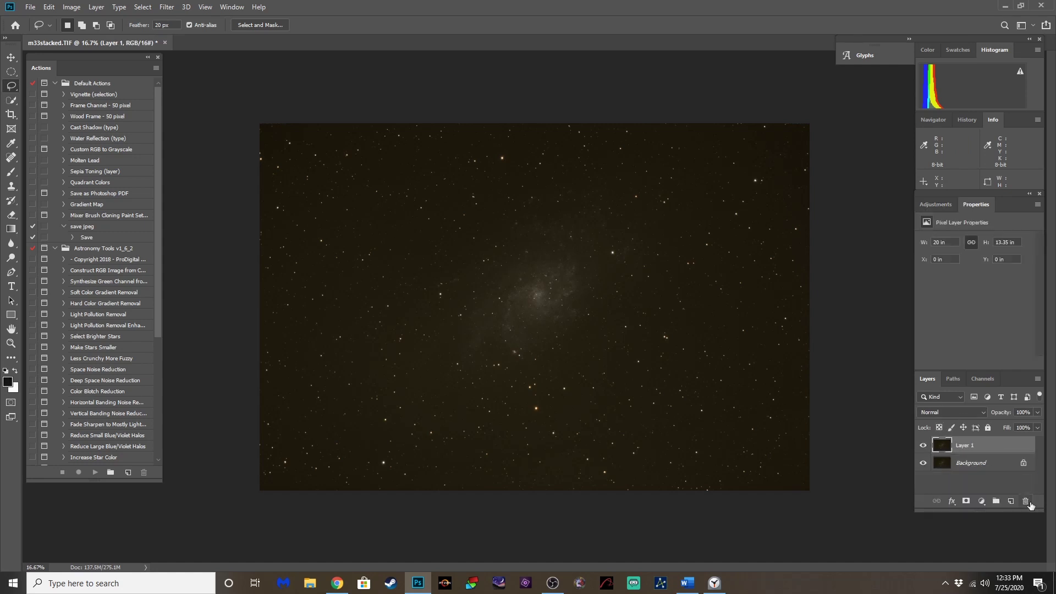
Check the stopwatch, then brighten the galaxy with the Curves preset Arcsinh10
{"action": "left_click", "coordinate": [946, 205]}
{"action": "left_click", "coordinate": [715, 583]}
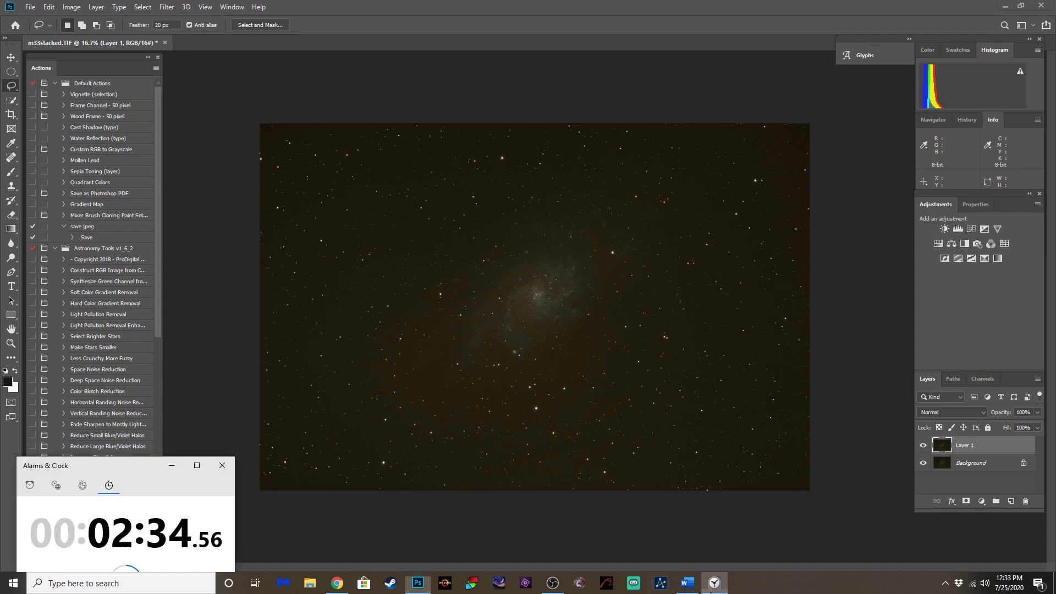
{"action": "left_click", "coordinate": [714, 583]}
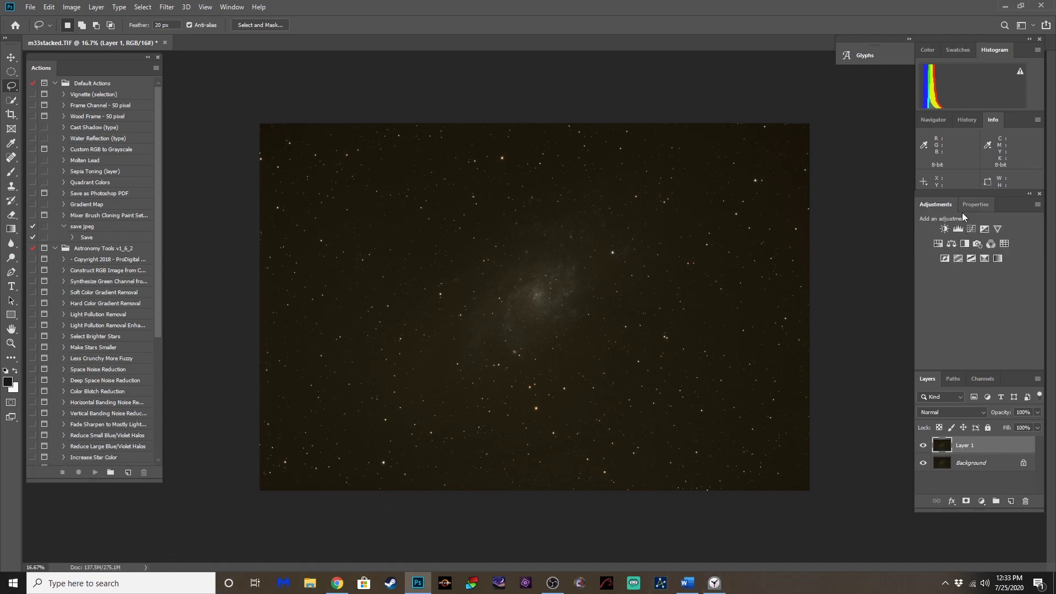
{"action": "left_click", "coordinate": [973, 229]}
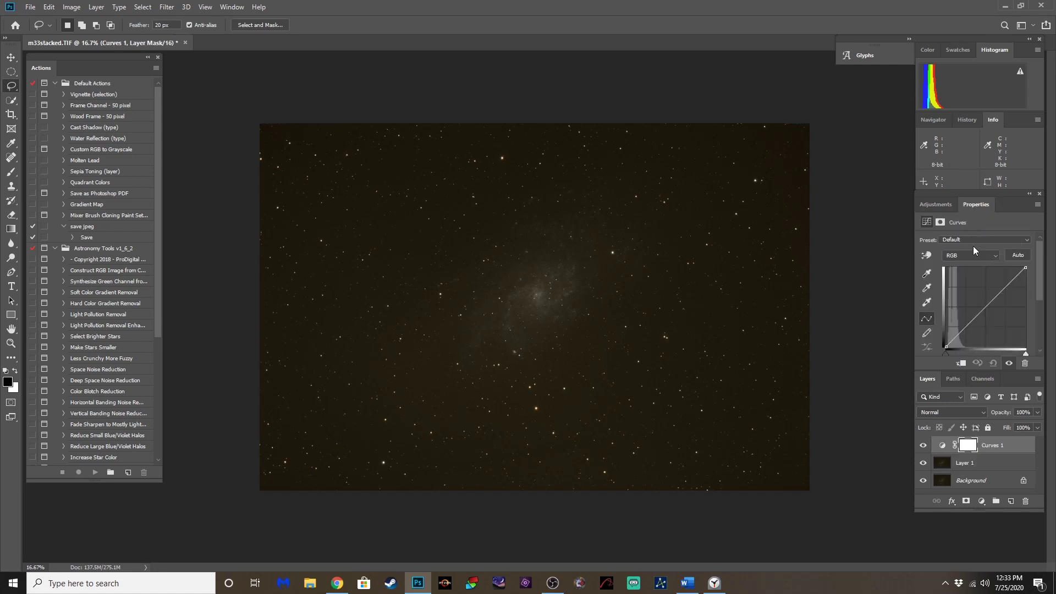
{"action": "left_click", "coordinate": [980, 240]}
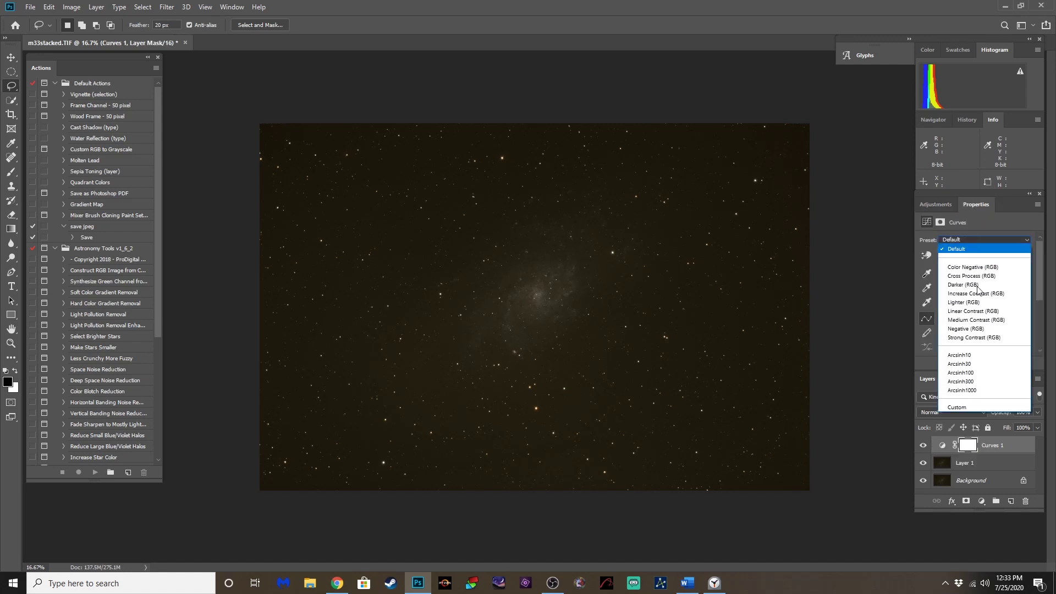
{"action": "left_click", "coordinate": [973, 355]}
Flatten the image and duplicate it onto Layer 1
{"action": "left_click", "coordinate": [96, 7]}
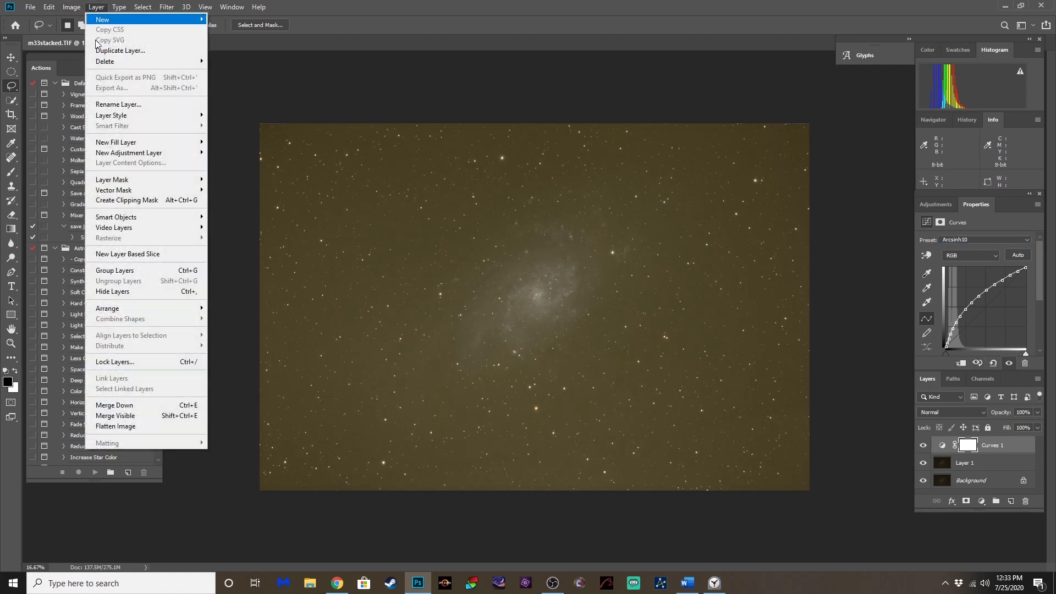
{"action": "left_click", "coordinate": [131, 423]}
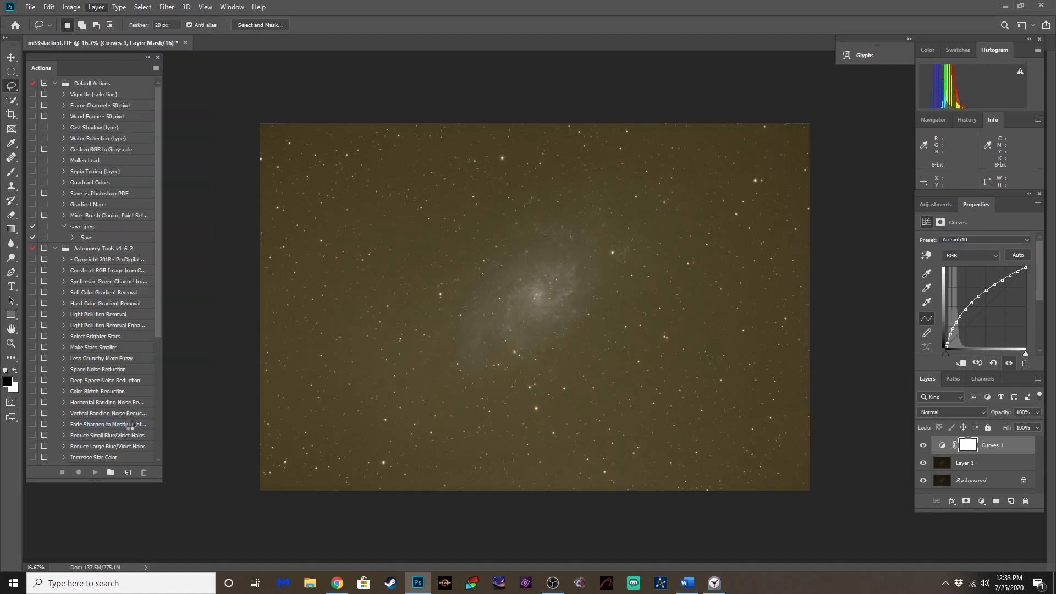
{"action": "key", "text": "ctrl+j"}
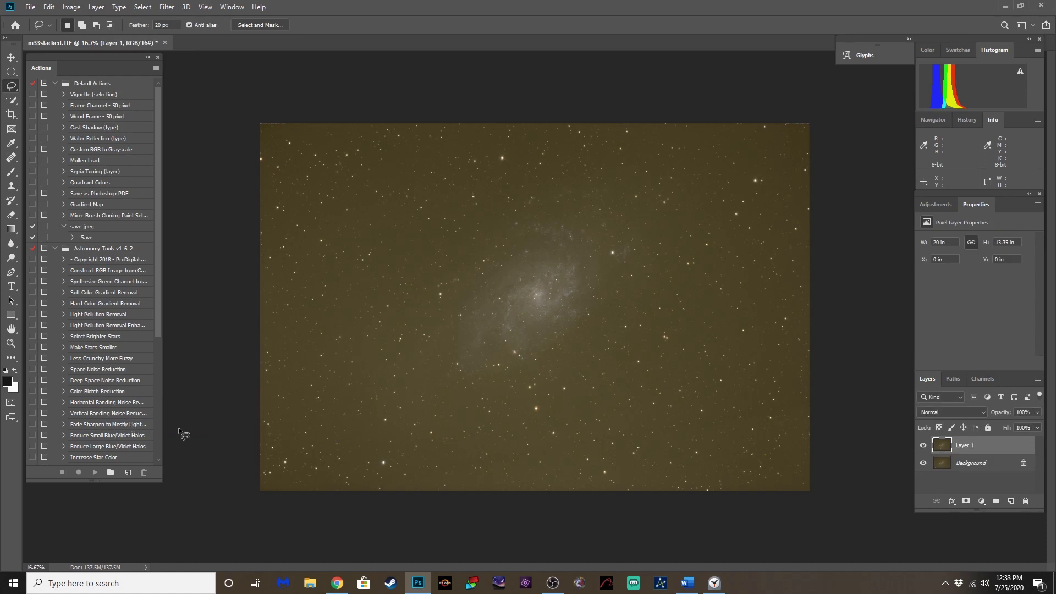
Sample the brown sky colour and fill Layer 1 with it
{"action": "left_click", "coordinate": [20, 146]}
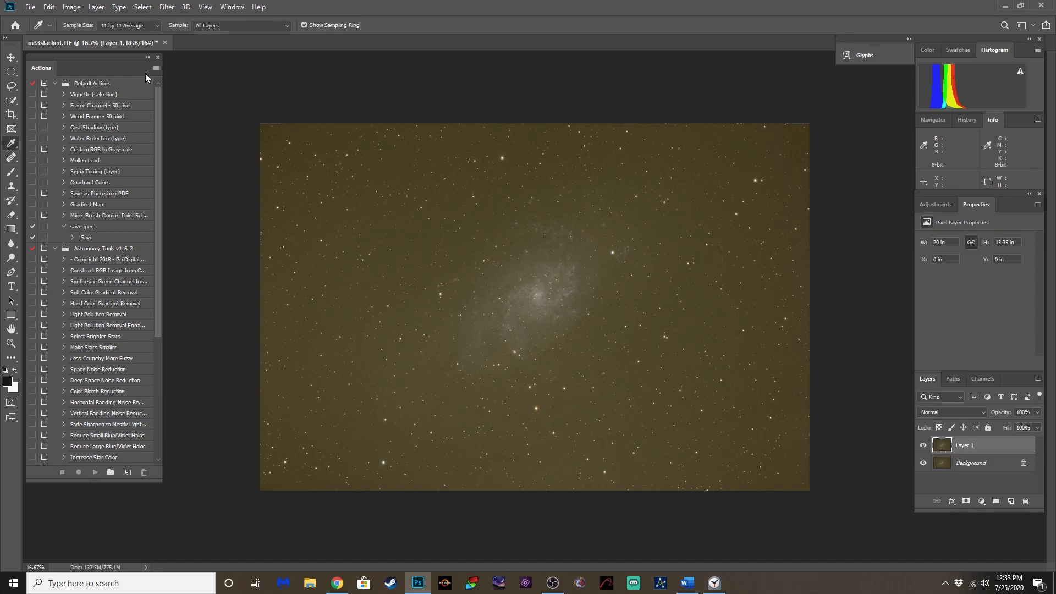
{"action": "left_click", "coordinate": [322, 265]}
{"action": "key", "text": "alt+BackSpace"}
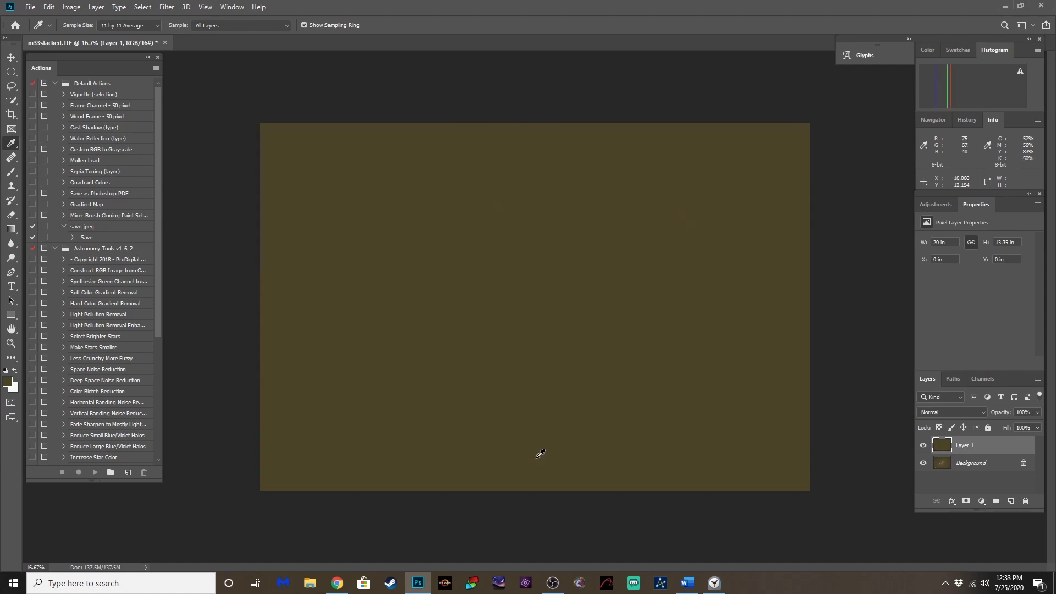
Apply Image onto the Background in Subtract mode with offset 30, then delete Layer 1
{"action": "left_click", "coordinate": [938, 465]}
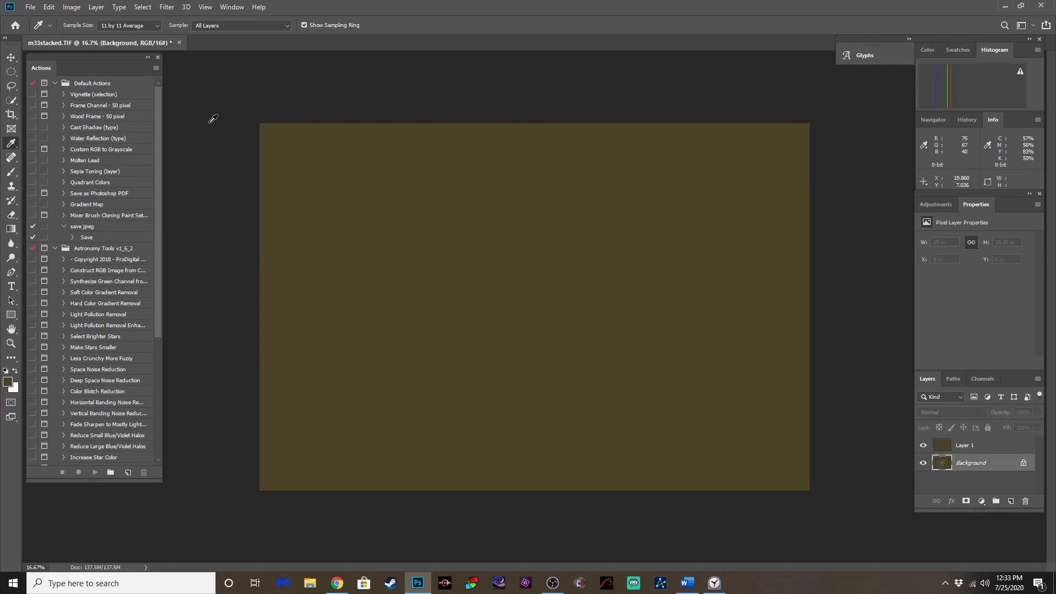
{"action": "left_click", "coordinate": [71, 7]}
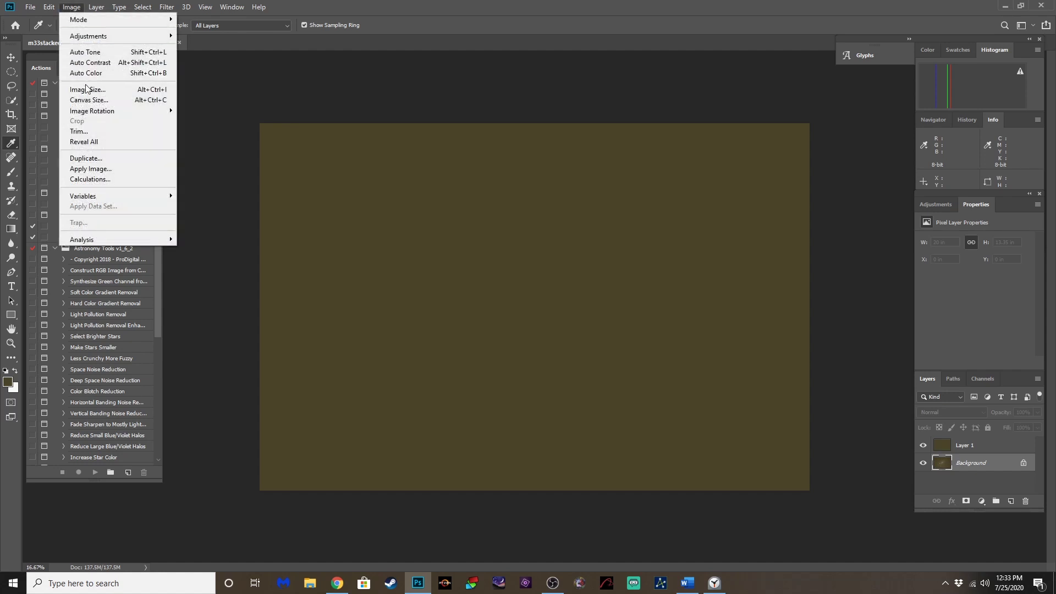
{"action": "left_click", "coordinate": [94, 169]}
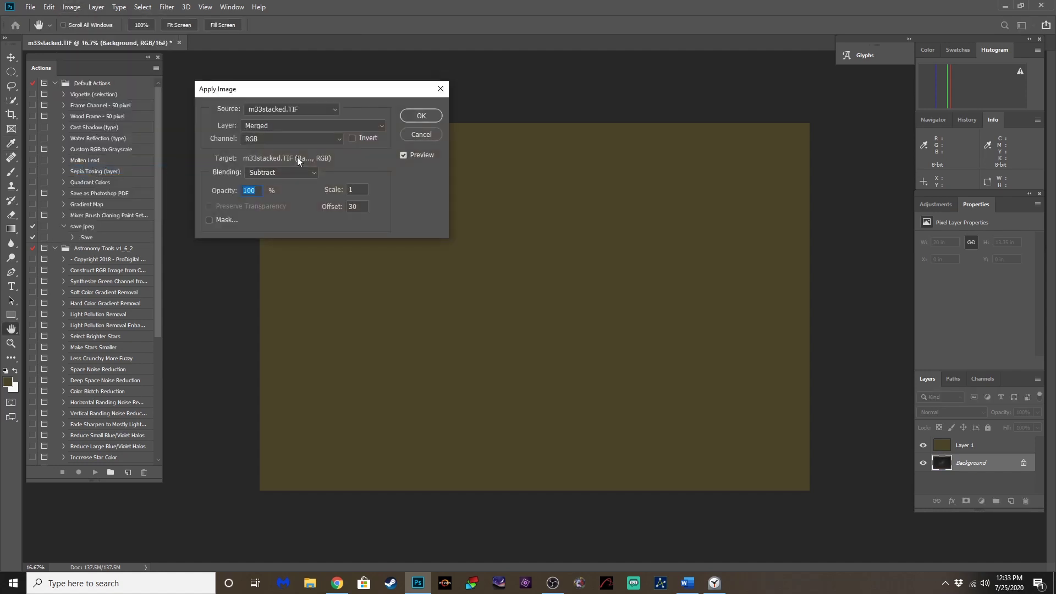
{"action": "left_click", "coordinate": [285, 125]}
{"action": "left_click", "coordinate": [285, 126]}
{"action": "key", "text": "Return"}
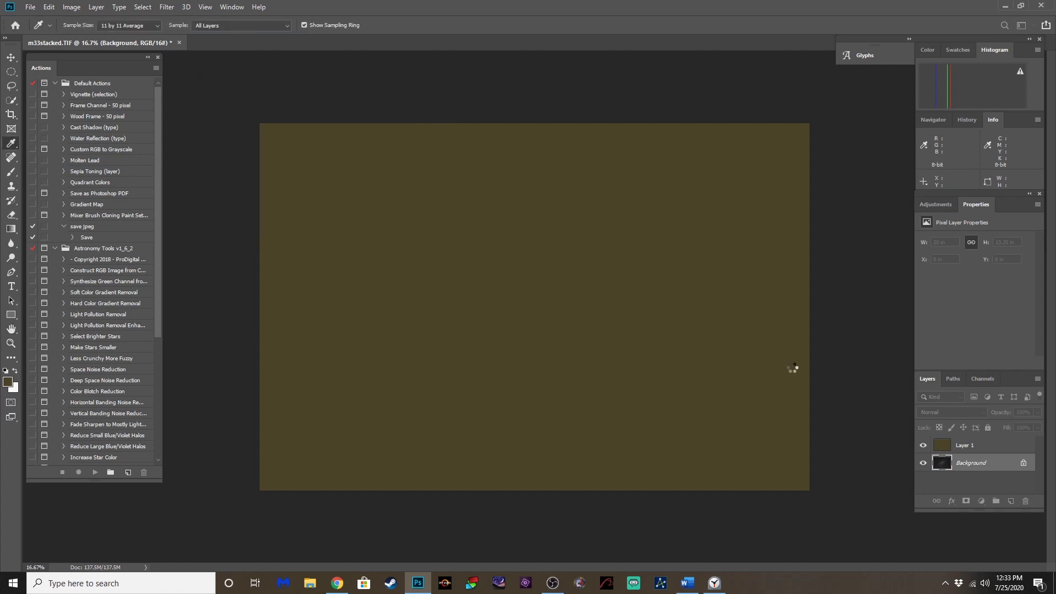
{"action": "left_click", "coordinate": [946, 447]}
{"action": "left_click_drag", "start_coordinate": [942, 443], "coordinate": [1026, 502]}
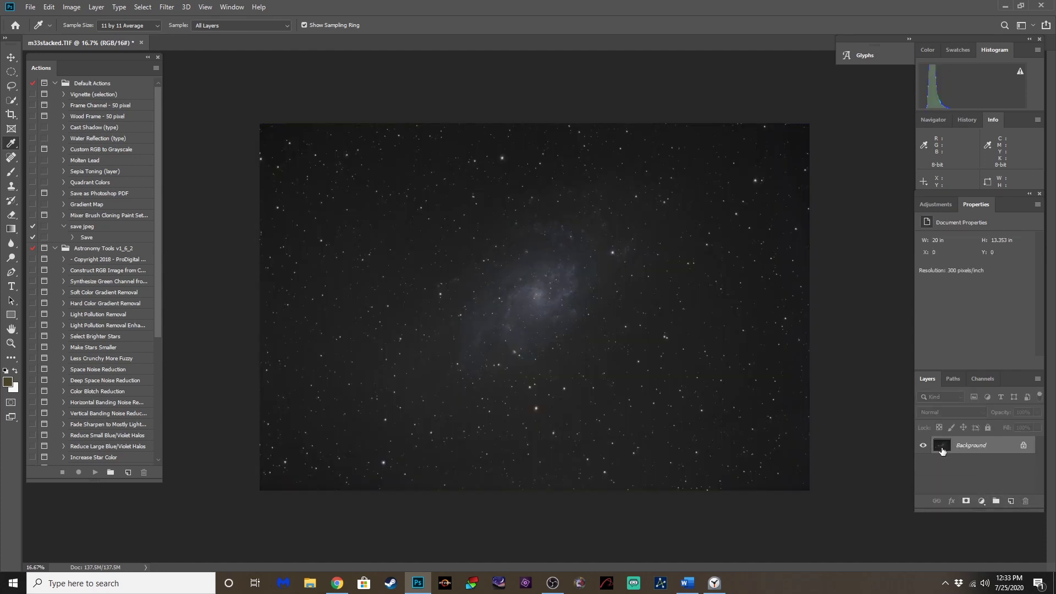
Duplicate the layer and in Camera Raw raise Clarity to +19, plus Vibrance and Saturation
{"action": "key", "text": "ctrl+j"}
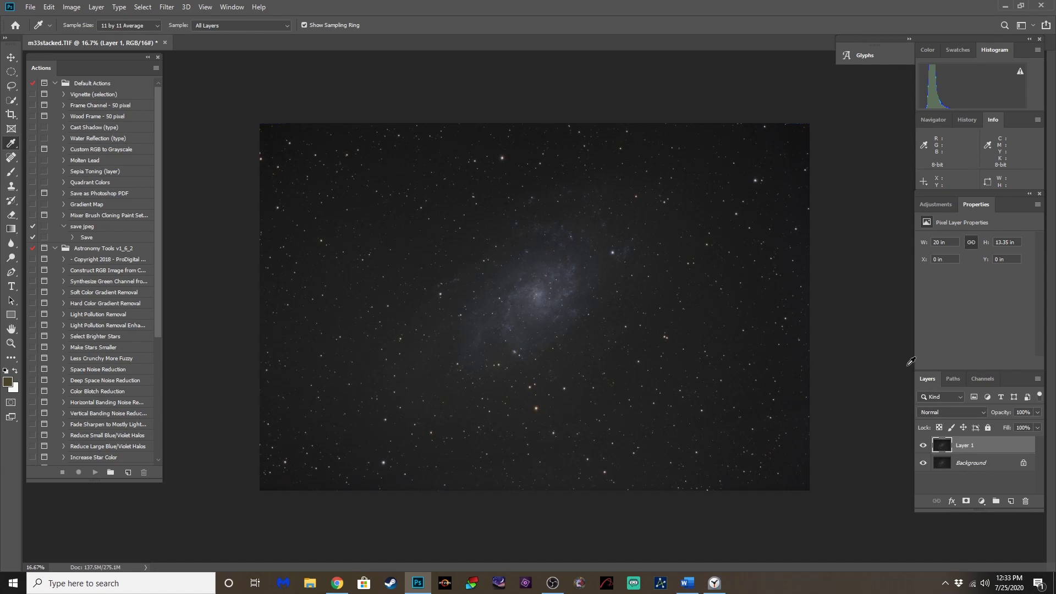
{"action": "left_click", "coordinate": [938, 203]}
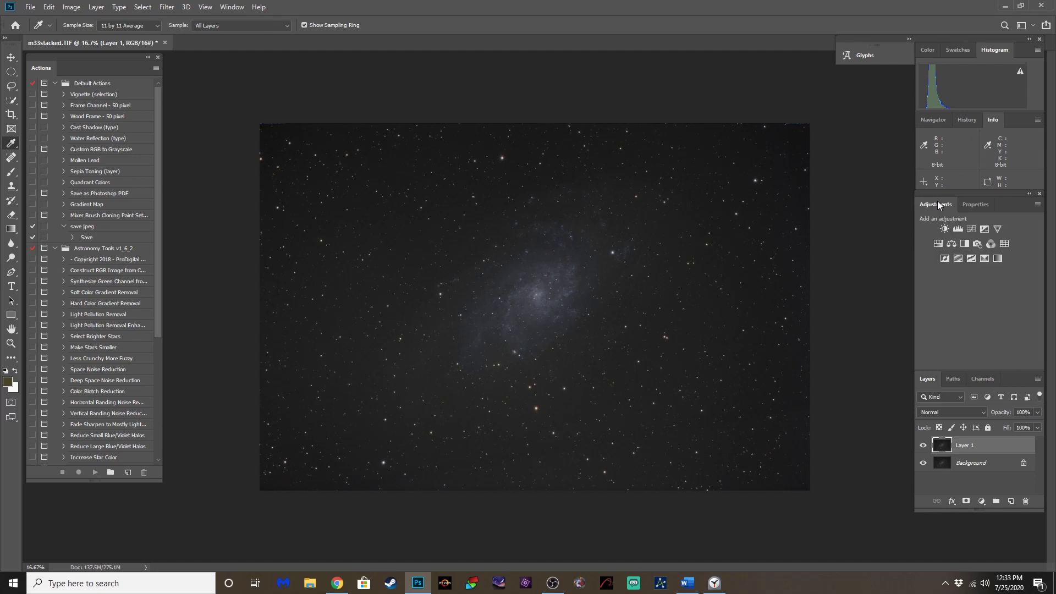
{"action": "left_click", "coordinate": [979, 205]}
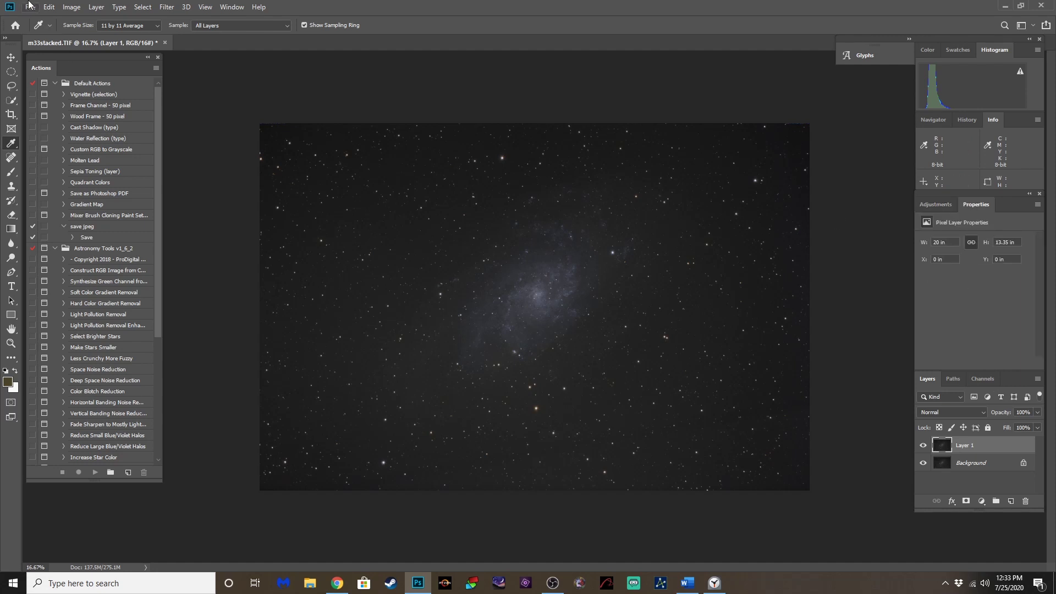
{"action": "left_click", "coordinate": [166, 7]}
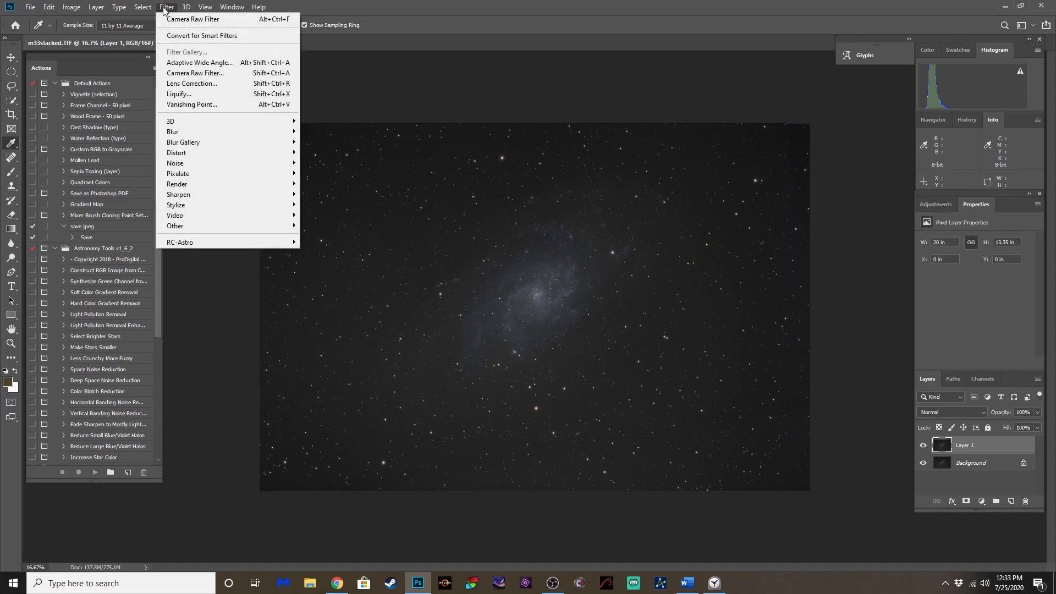
{"action": "left_click", "coordinate": [198, 72]}
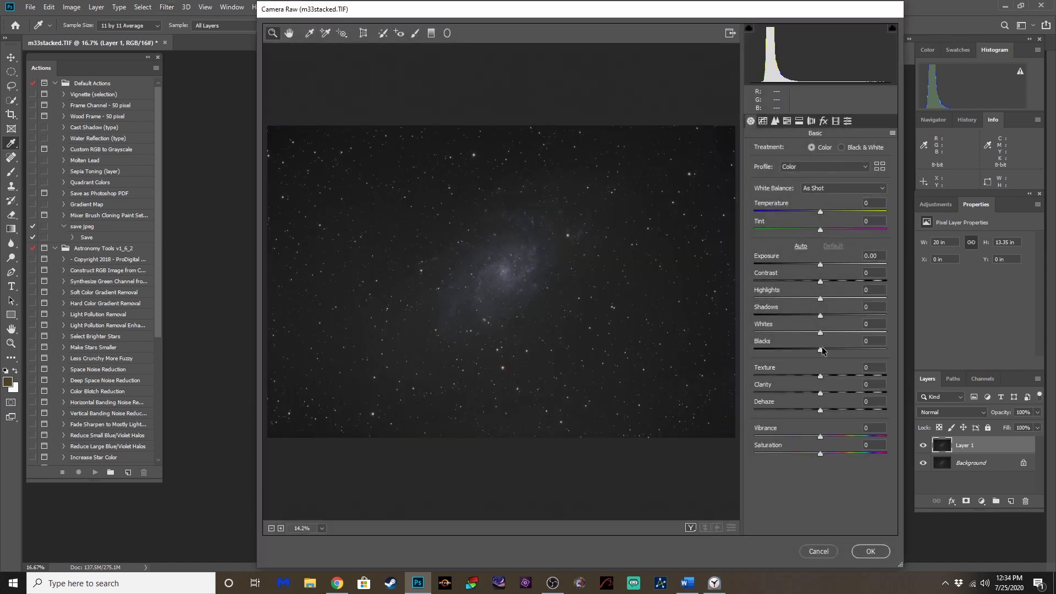
{"action": "left_click_drag", "start_coordinate": [820, 394], "coordinate": [833, 394]}
{"action": "left_click_drag", "start_coordinate": [820, 437], "coordinate": [835, 437]}
{"action": "left_click_drag", "start_coordinate": [820, 455], "coordinate": [831, 454]}
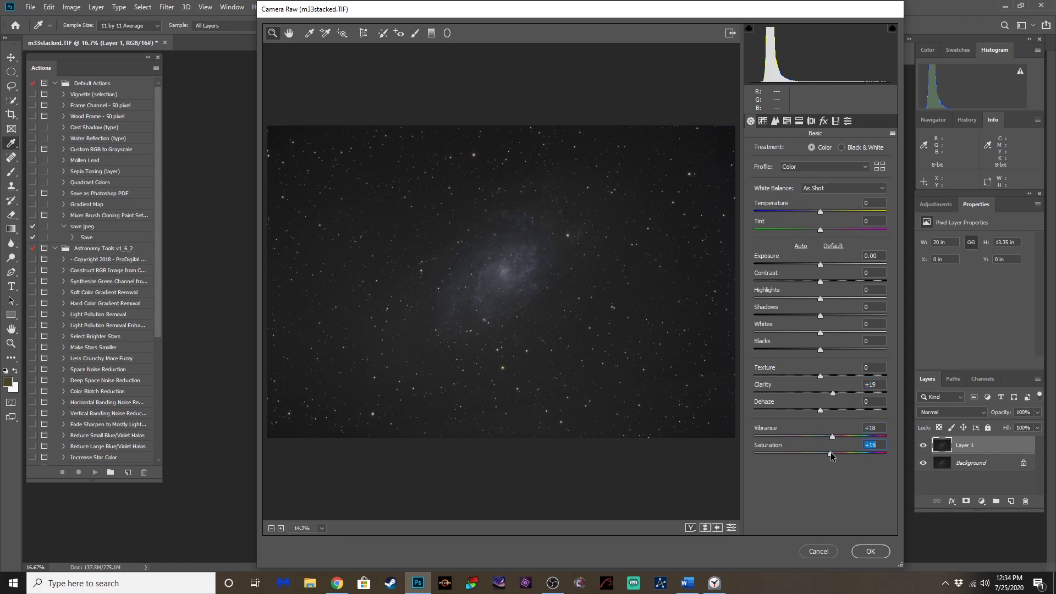
Set Detail noise reduction to Luminance 15 and Color 24, then apply the filter
{"action": "left_click", "coordinate": [775, 121]}
{"action": "left_click", "coordinate": [515, 302]}
{"action": "scroll", "coordinate": [495, 330], "scroll_direction": "up", "scroll_amount": 6}
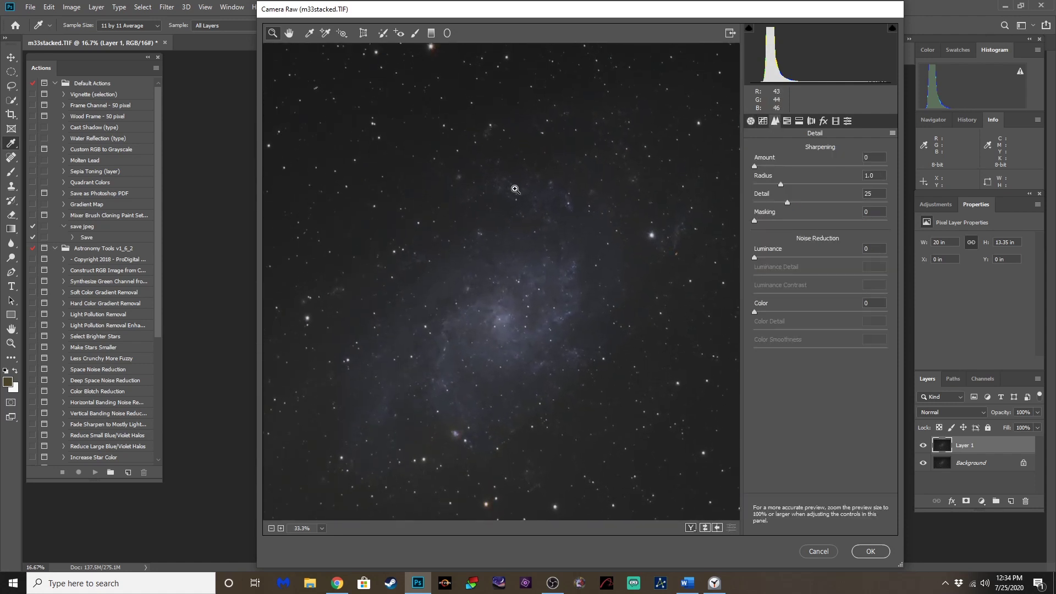
{"action": "scroll", "coordinate": [484, 385], "scroll_direction": "down", "scroll_amount": 2}
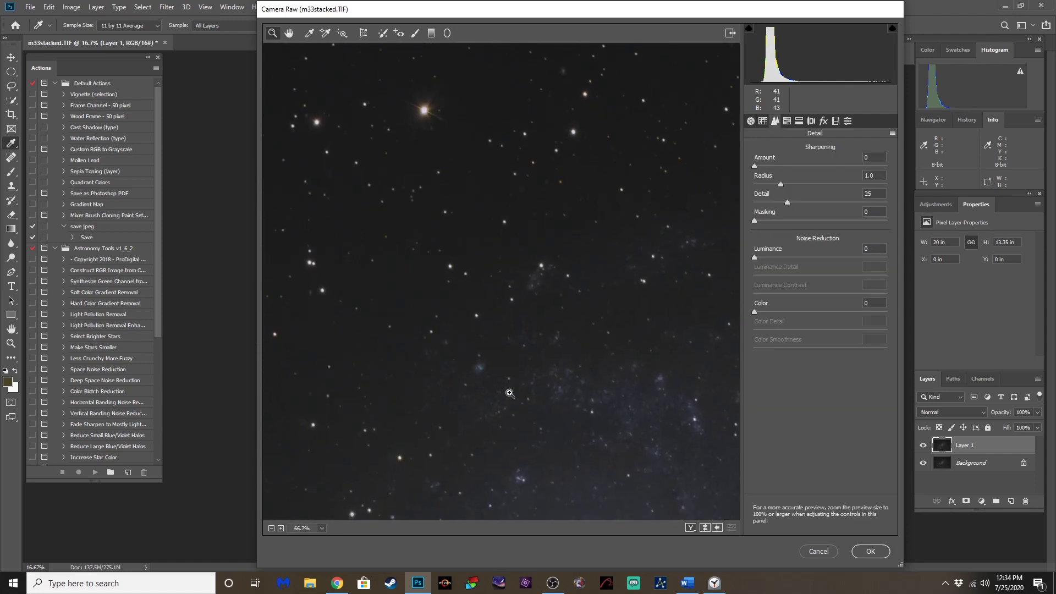
{"action": "left_click", "coordinate": [464, 314]}
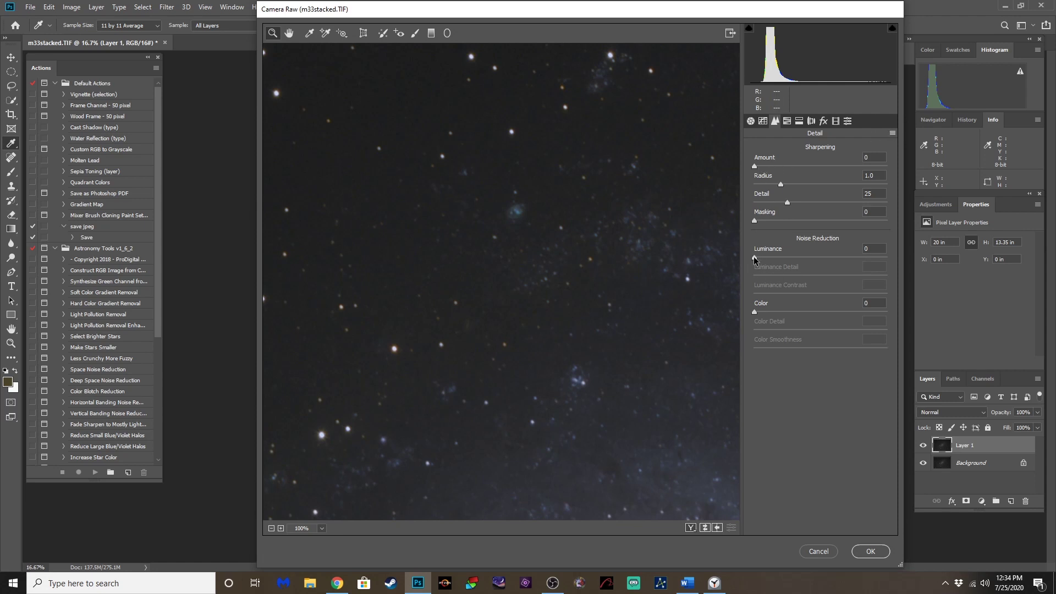
{"action": "left_click_drag", "start_coordinate": [755, 258], "coordinate": [773, 266]}
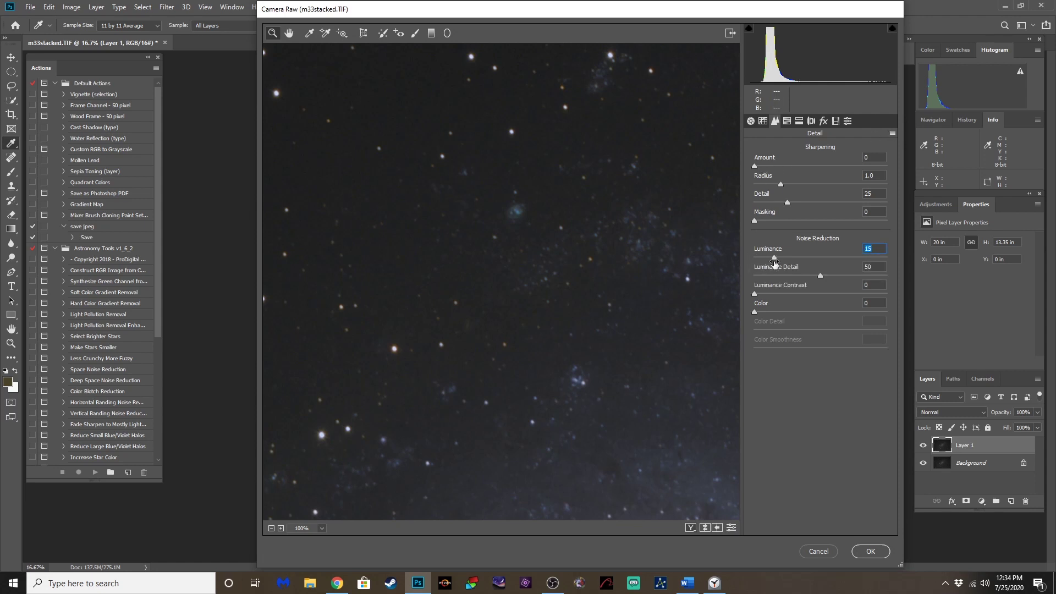
{"action": "left_click_drag", "start_coordinate": [755, 311], "coordinate": [785, 312]}
{"action": "left_click", "coordinate": [870, 551]}
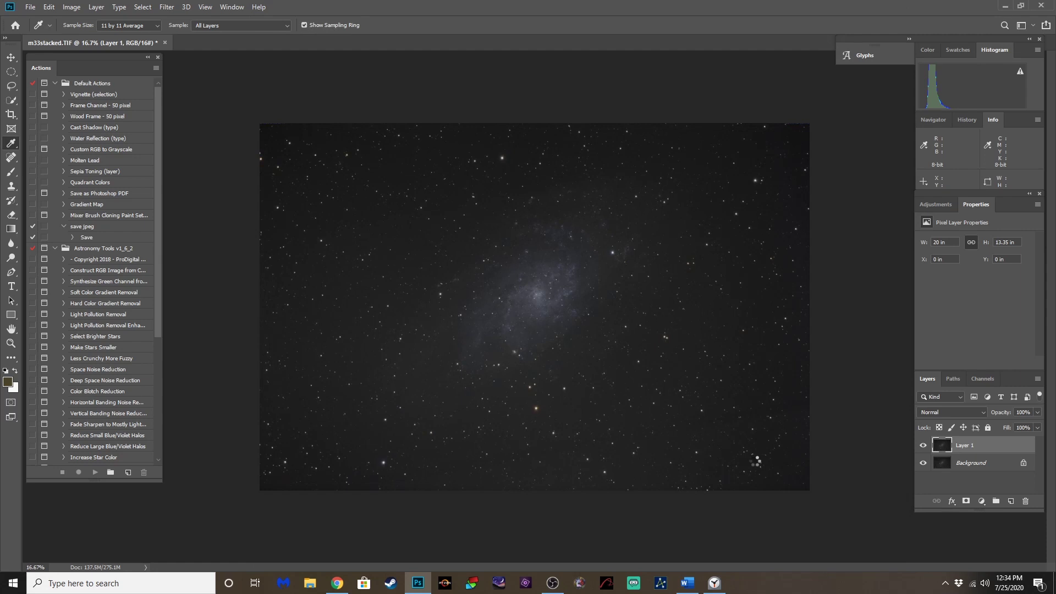
Flatten the edits and copy the image onto a new layer
{"action": "left_click", "coordinate": [97, 7]}
{"action": "left_click", "coordinate": [165, 424]}
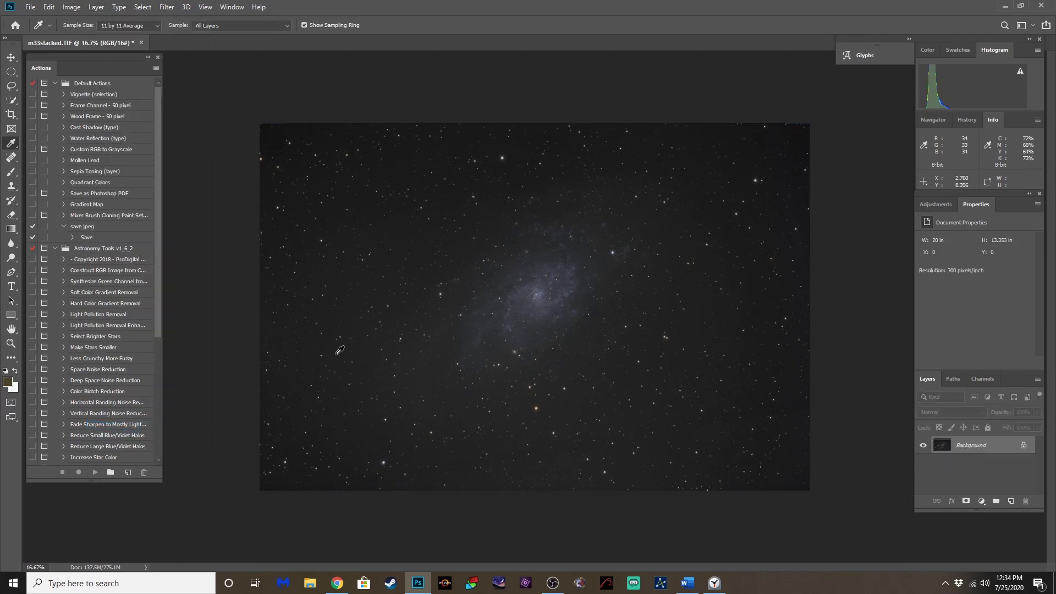
{"action": "key", "text": "ctrl+j"}
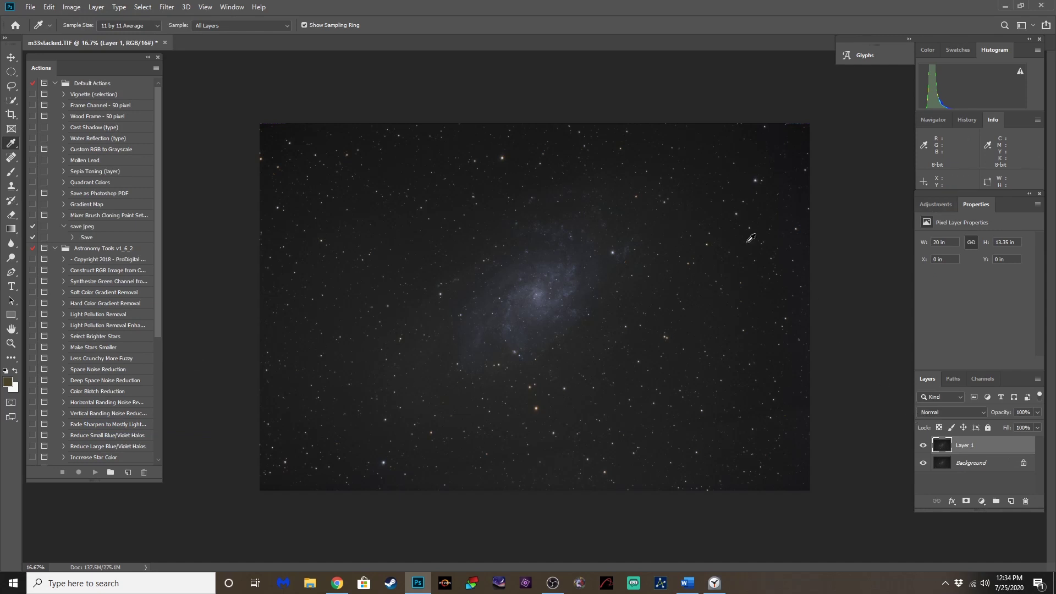
Add a Levels adjustment with black point 12, flatten it, and duplicate the result
{"action": "left_click", "coordinate": [933, 203]}
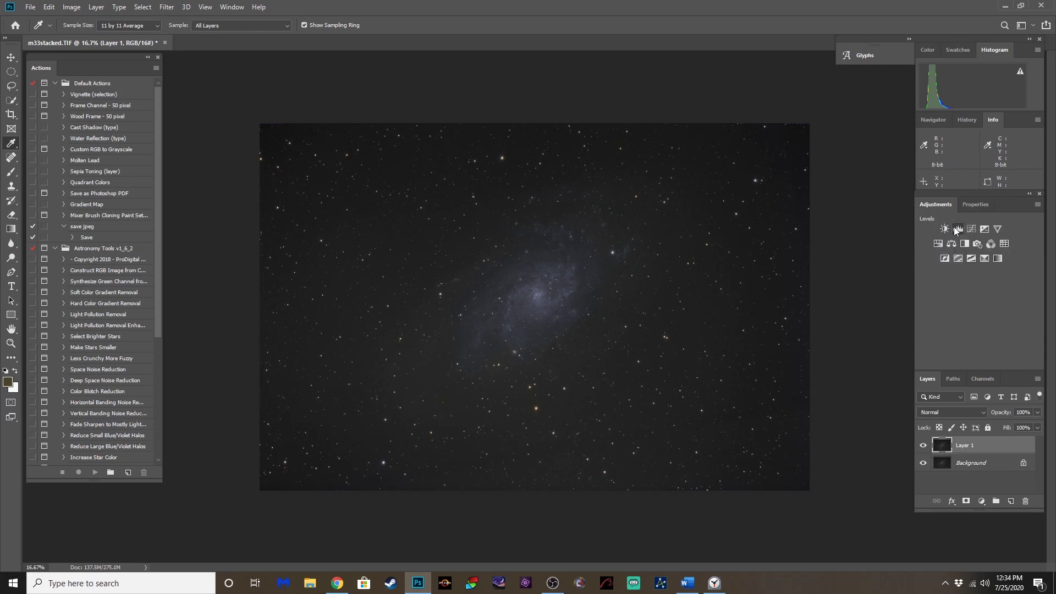
{"action": "left_click", "coordinate": [954, 226]}
{"action": "left_click_drag", "start_coordinate": [937, 321], "coordinate": [944, 325]}
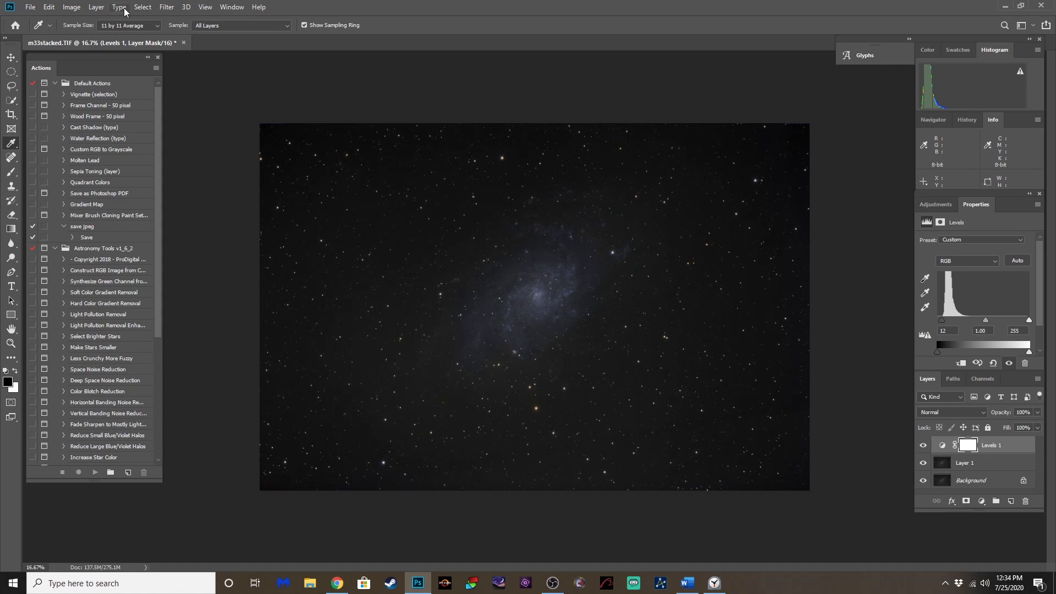
{"action": "left_click", "coordinate": [96, 7]}
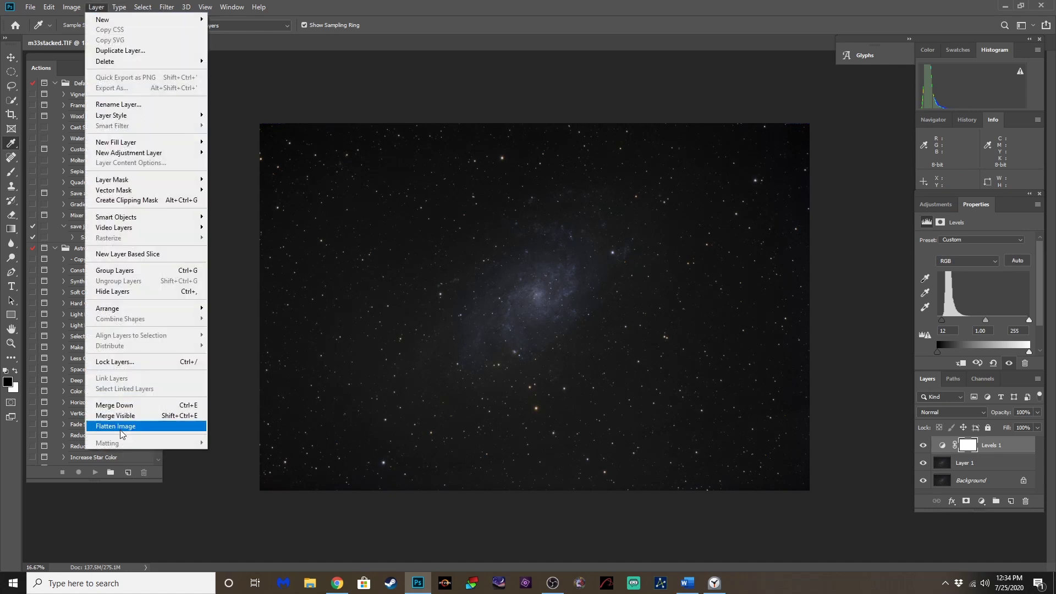
{"action": "left_click", "coordinate": [137, 426]}
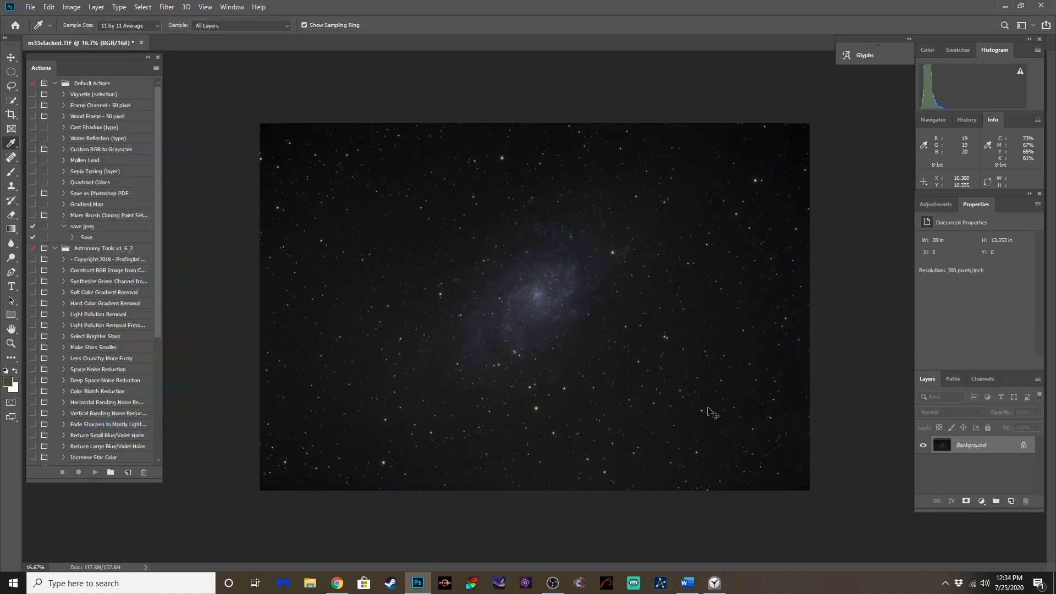
{"action": "key", "text": "ctrl+j"}
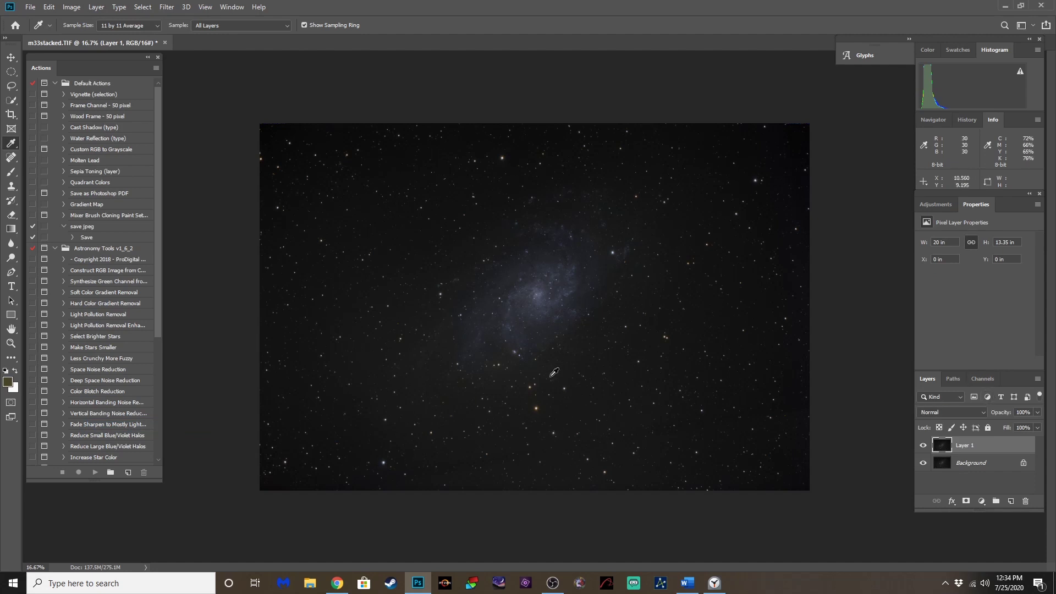
Select highlights via Color Range with fuzziness about 80, then lasso the galaxy core out
{"action": "left_click", "coordinate": [142, 8]}
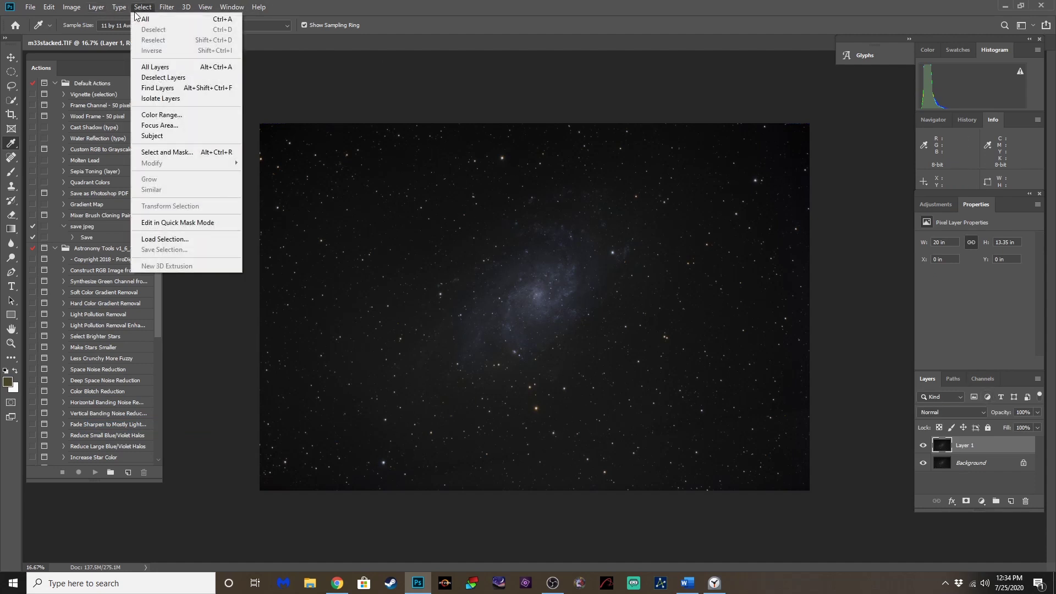
{"action": "left_click", "coordinate": [157, 116]}
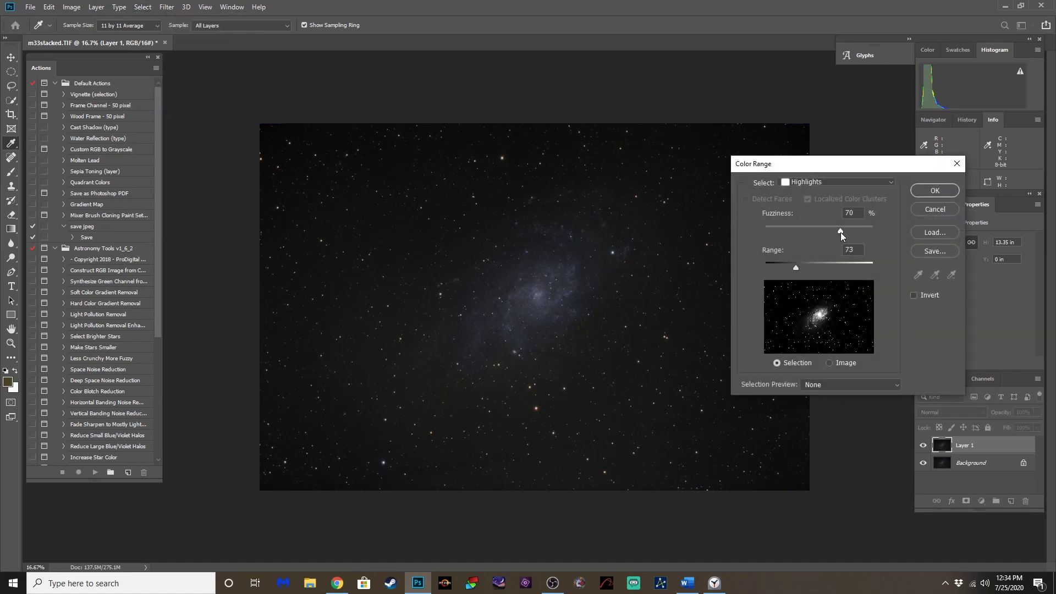
{"action": "left_click_drag", "start_coordinate": [841, 232], "coordinate": [851, 230]}
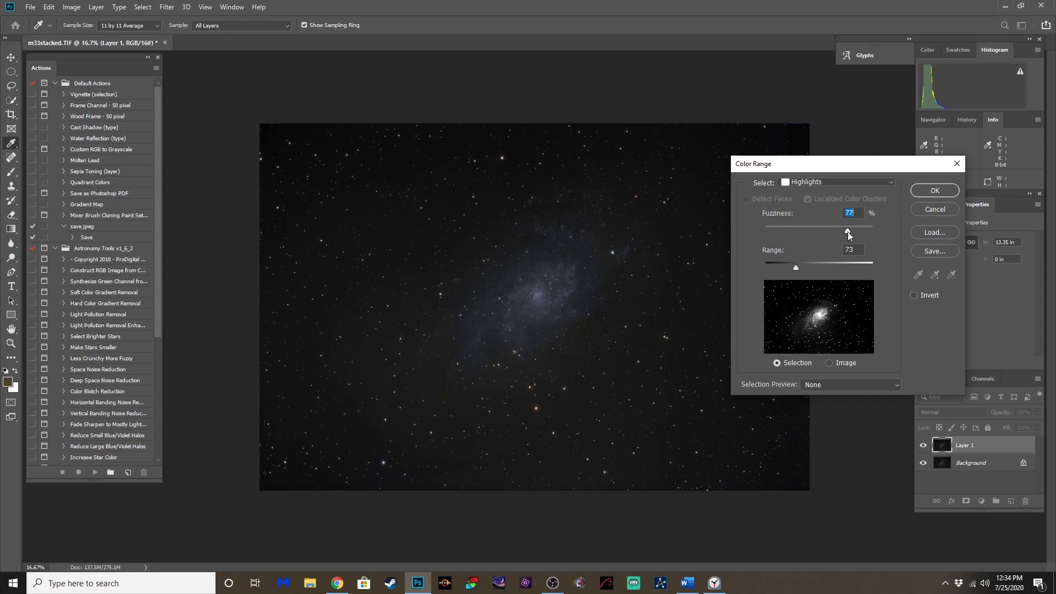
{"action": "left_click", "coordinate": [937, 190]}
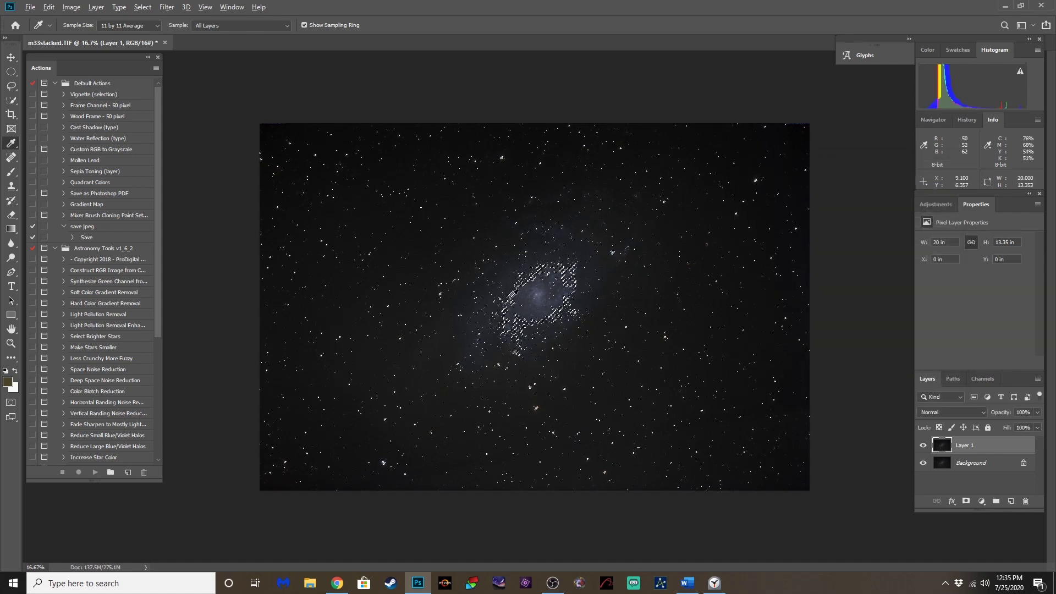
{"action": "left_click", "coordinate": [11, 87]}
{"action": "mouse_move", "coordinate": [477, 279]}
{"action": "left_mouse_down"}
{"action": "mouse_move", "coordinate": [578, 233]}
{"action": "mouse_move", "coordinate": [603, 294]}
{"action": "mouse_move", "coordinate": [525, 360]}
{"action": "mouse_move", "coordinate": [449, 378]}
{"action": "mouse_move", "coordinate": [492, 265]}
{"action": "mouse_move", "coordinate": [555, 228]}
{"action": "mouse_move", "coordinate": [605, 283]}
{"action": "mouse_move", "coordinate": [482, 382]}
{"action": "mouse_move", "coordinate": [425, 362]}
{"action": "mouse_move", "coordinate": [442, 299]}
{"action": "mouse_move", "coordinate": [478, 260]}
{"action": "mouse_move", "coordinate": [524, 240]}
{"action": "left_mouse_up"}
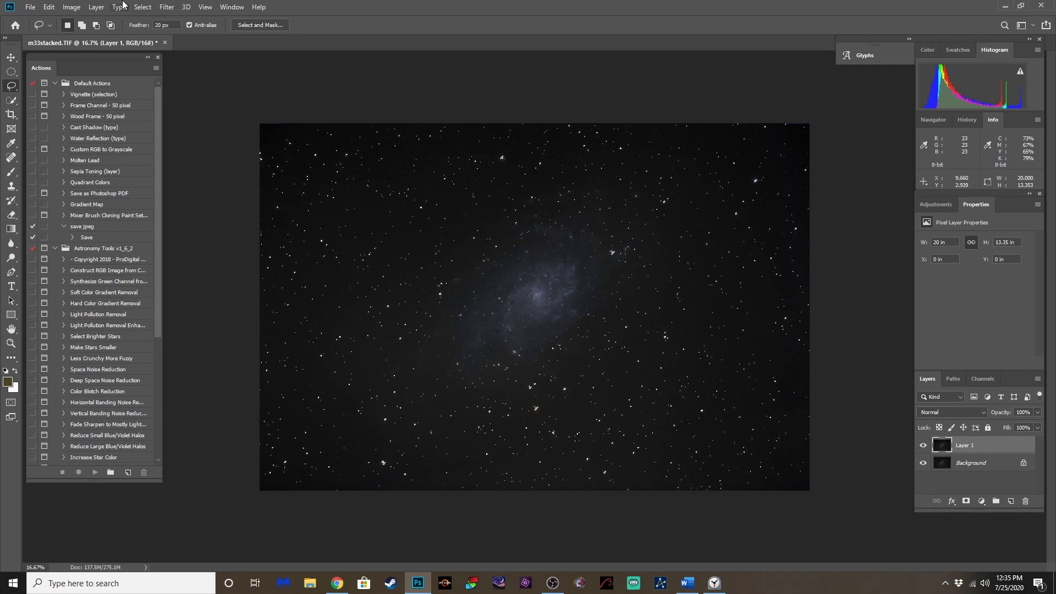
Expand the star selection by 2 pixels
{"action": "left_click", "coordinate": [141, 7]}
{"action": "mouse_move", "coordinate": [181, 165]}
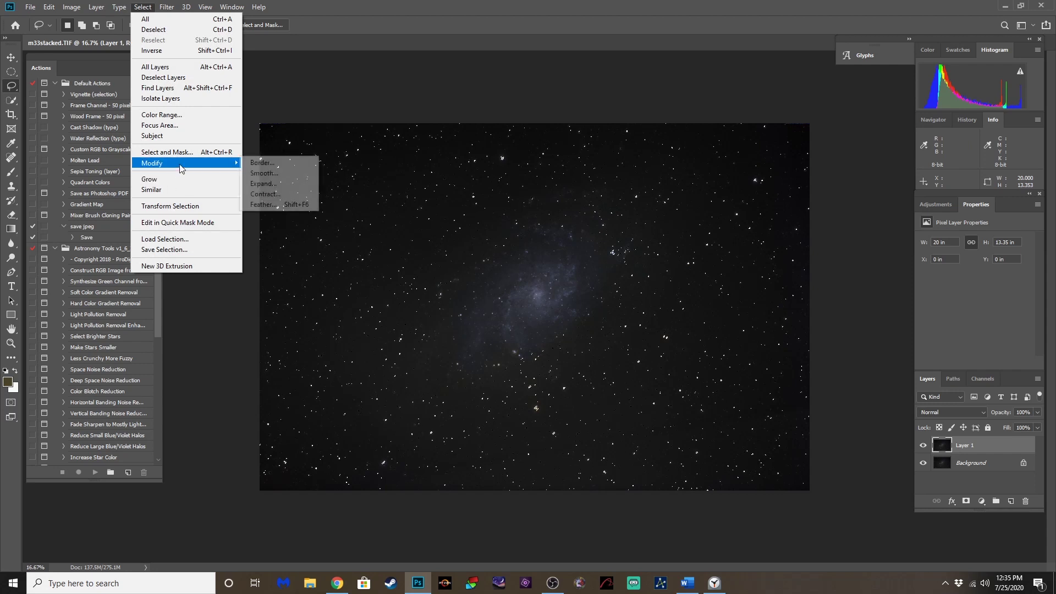
{"action": "left_click", "coordinate": [263, 184]}
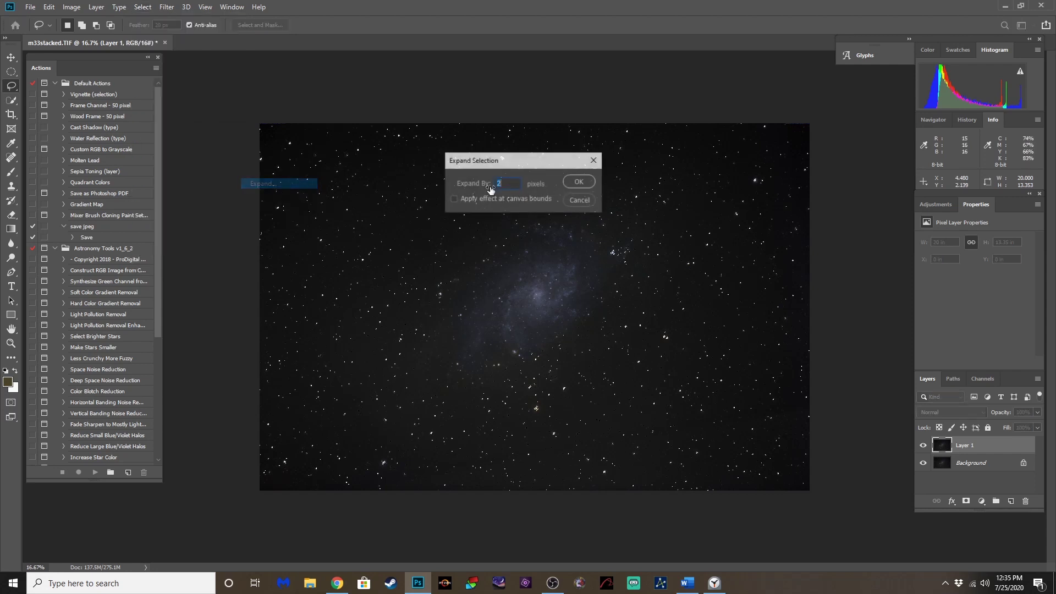
{"action": "left_click", "coordinate": [566, 182]}
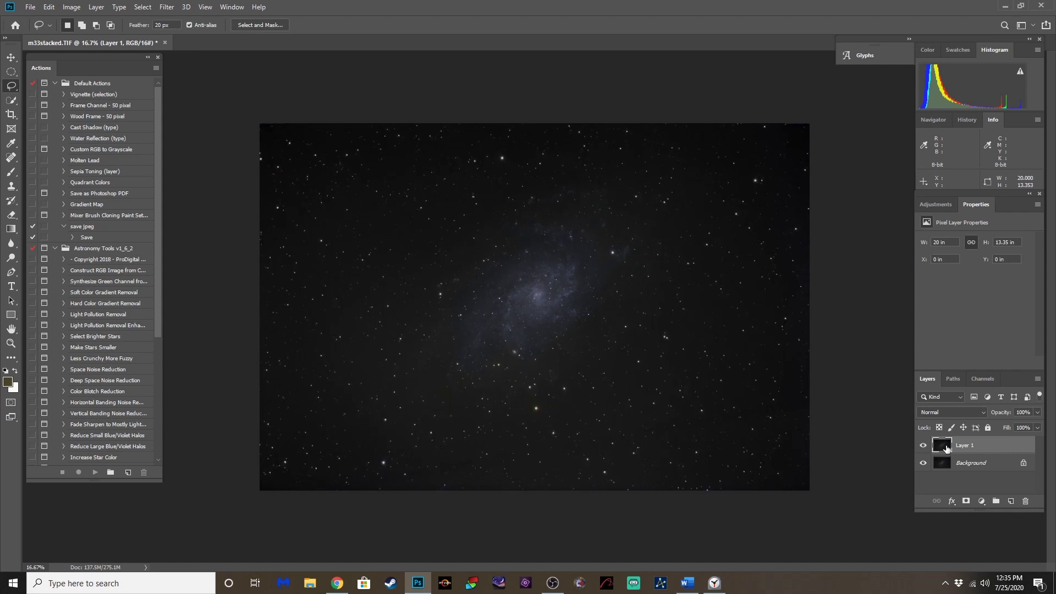
Raise the selection's saturation slightly to +4 with Hue/Saturation
{"action": "key", "text": "ctrl+u"}
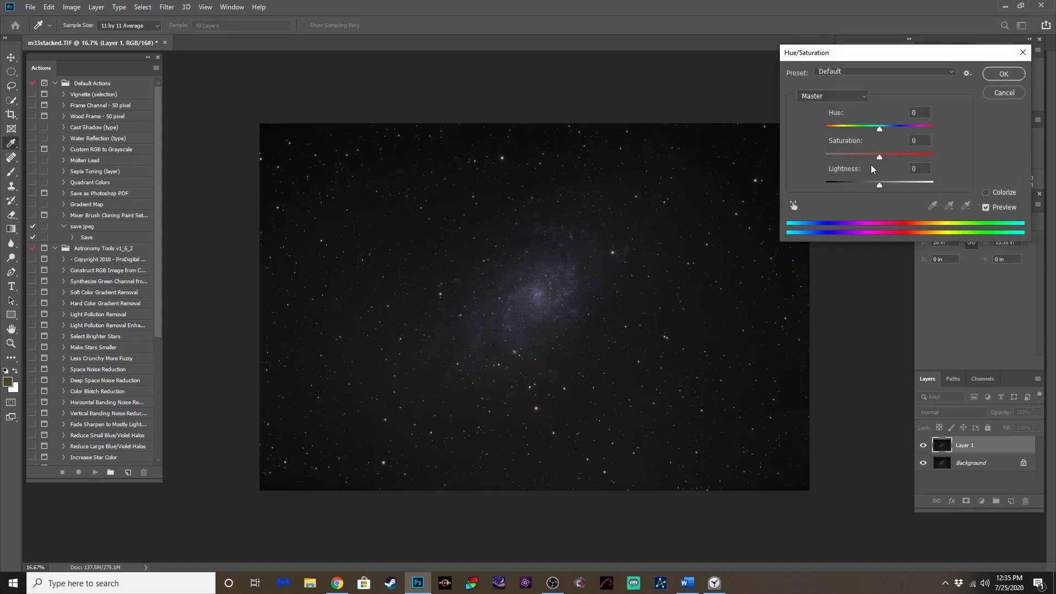
{"action": "left_click_drag", "start_coordinate": [881, 160], "coordinate": [884, 161]}
{"action": "left_click", "coordinate": [1015, 76]}
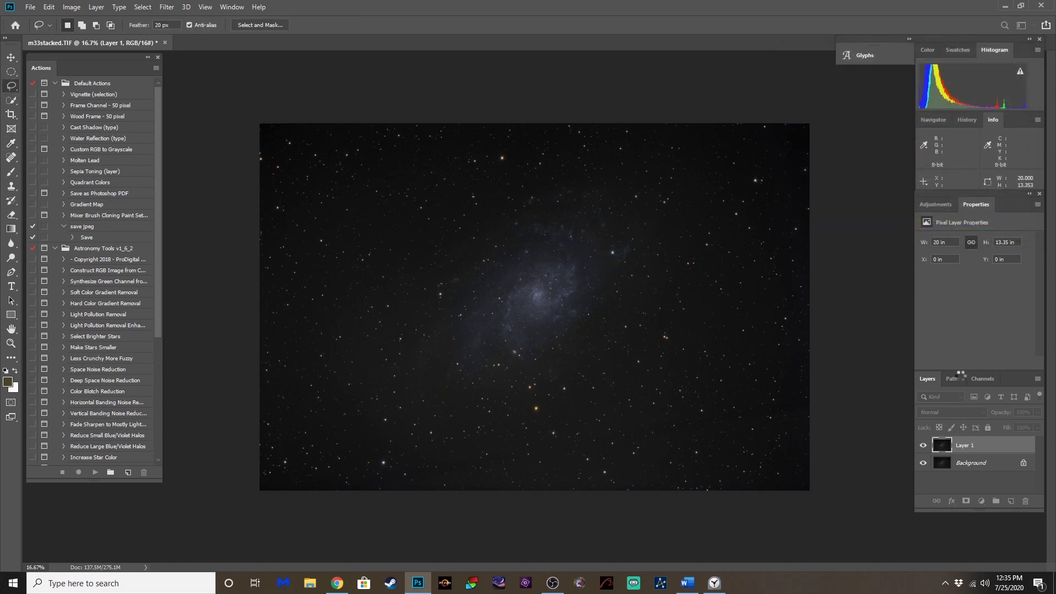
Set Layer 1 to Color blend mode and select the Background layer
{"action": "left_click", "coordinate": [950, 414]}
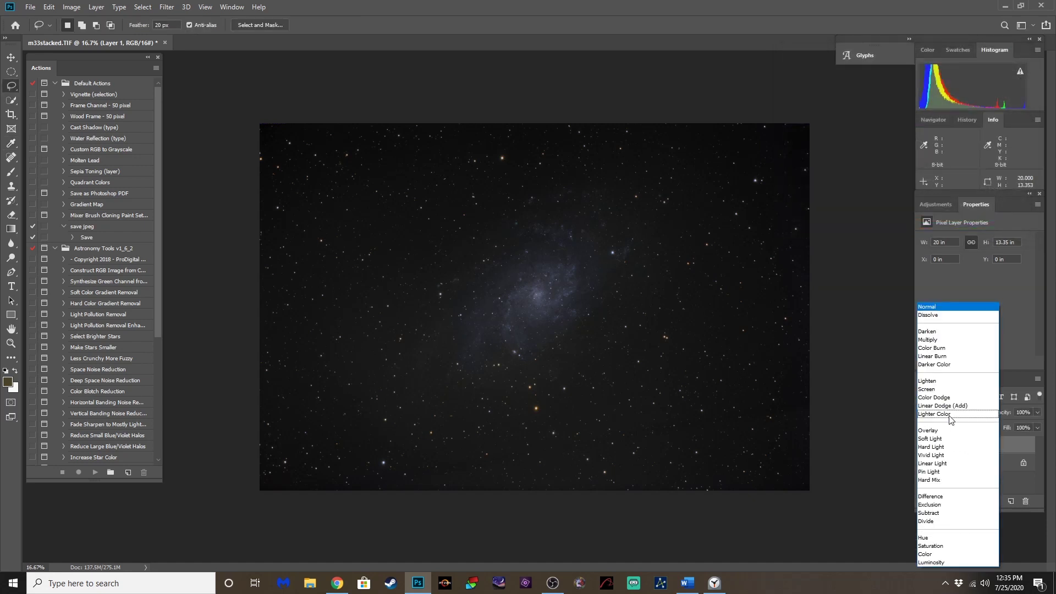
{"action": "left_click", "coordinate": [927, 554]}
{"action": "left_click", "coordinate": [942, 463]}
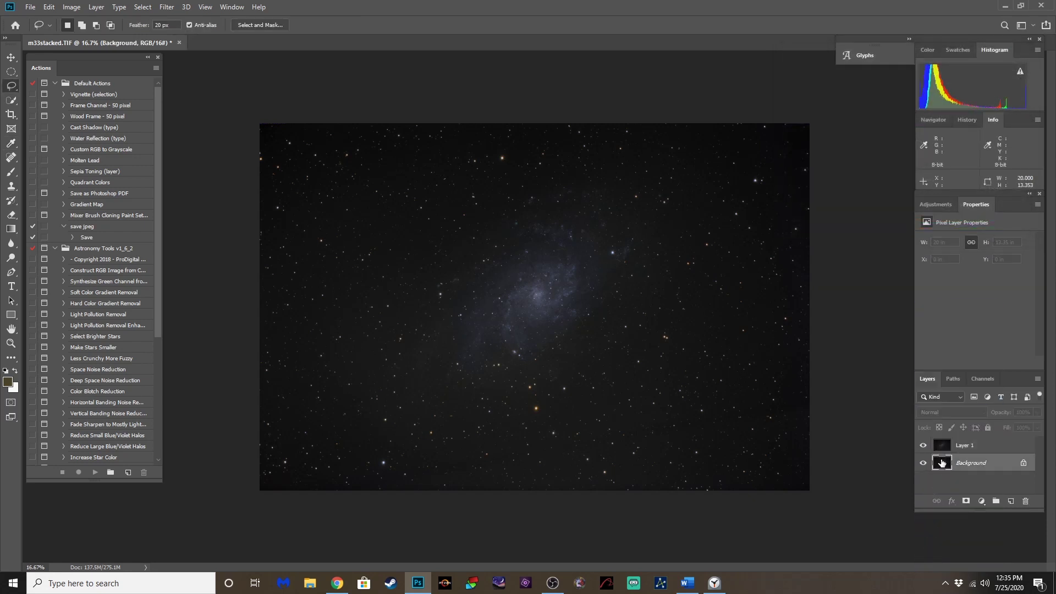
{"action": "left_click", "coordinate": [939, 447]}
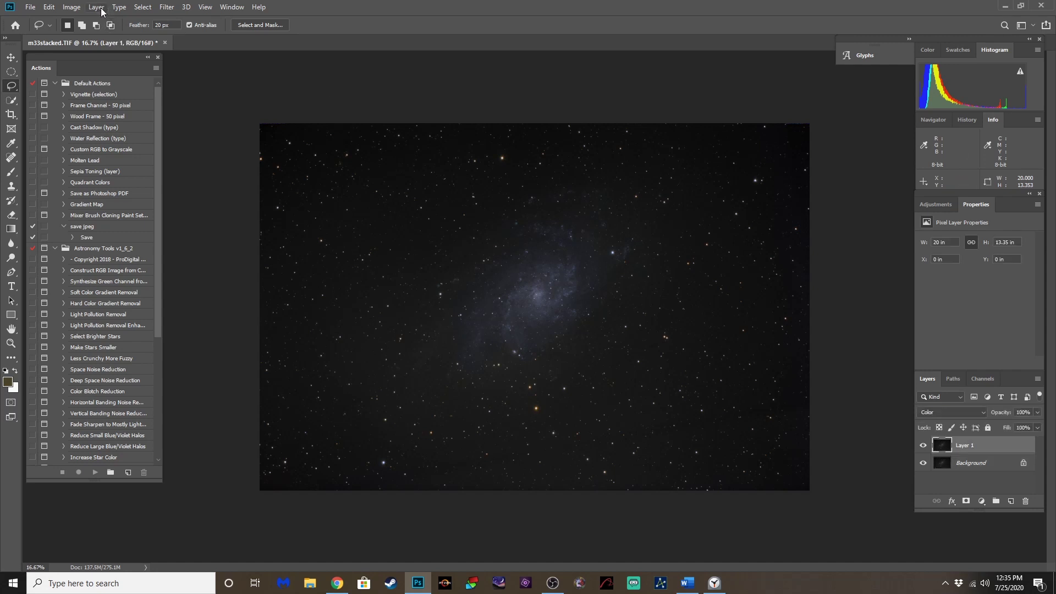
{"action": "left_click", "coordinate": [946, 464]}
Open Curves on the Background and set the top point to input 255, output 245
{"action": "key", "text": "ctrl+m"}
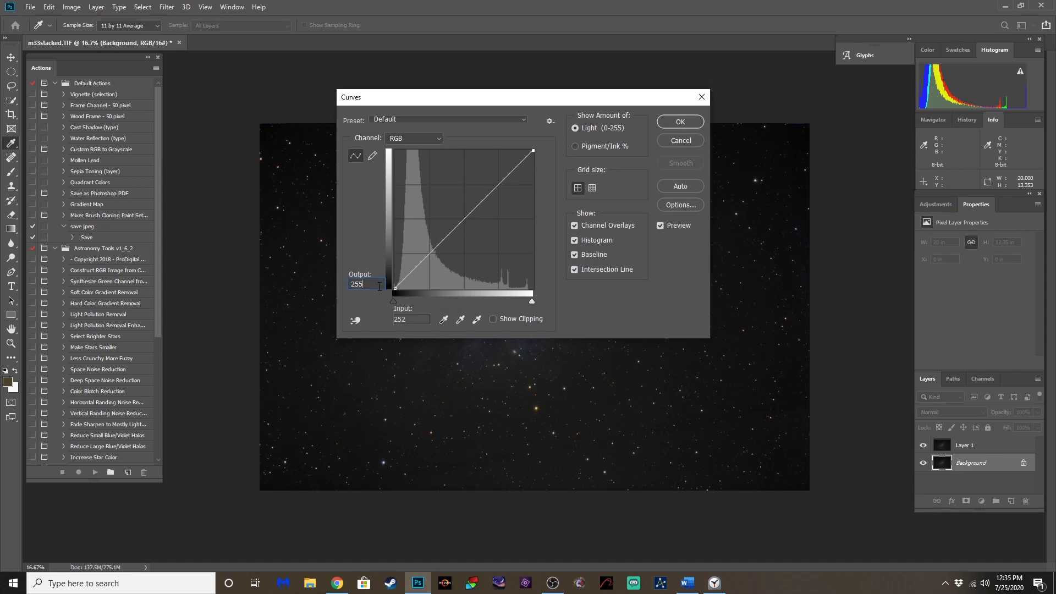
{"action": "double_click", "coordinate": [379, 286]}
{"action": "type", "text": "245"}
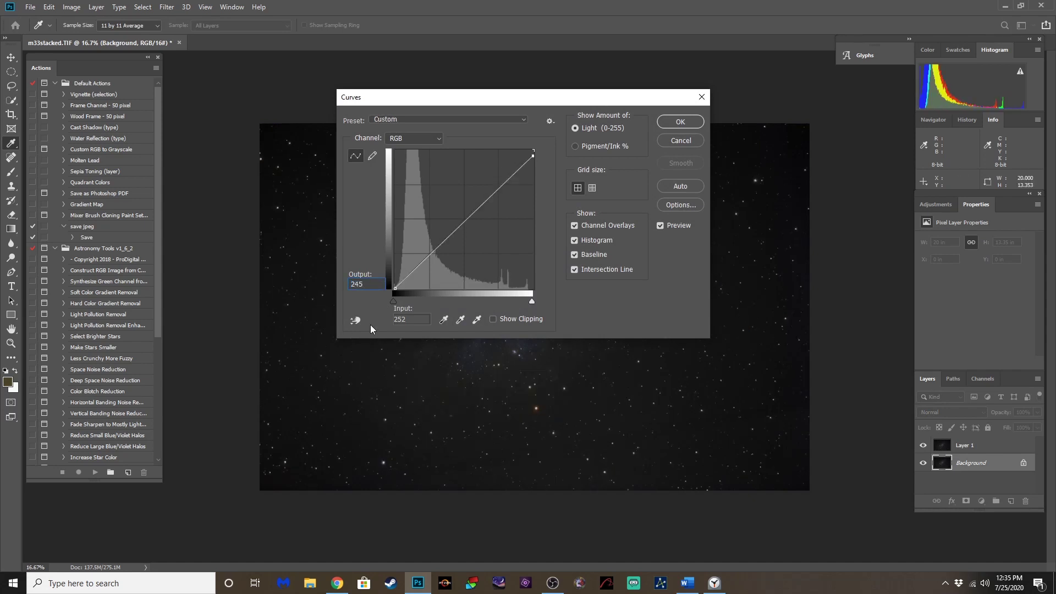
{"action": "double_click", "coordinate": [402, 319]}
{"action": "type", "text": "255"}
Add a curve midpoint at input 128 / output 128 and apply the curve
{"action": "left_click", "coordinate": [464, 218]}
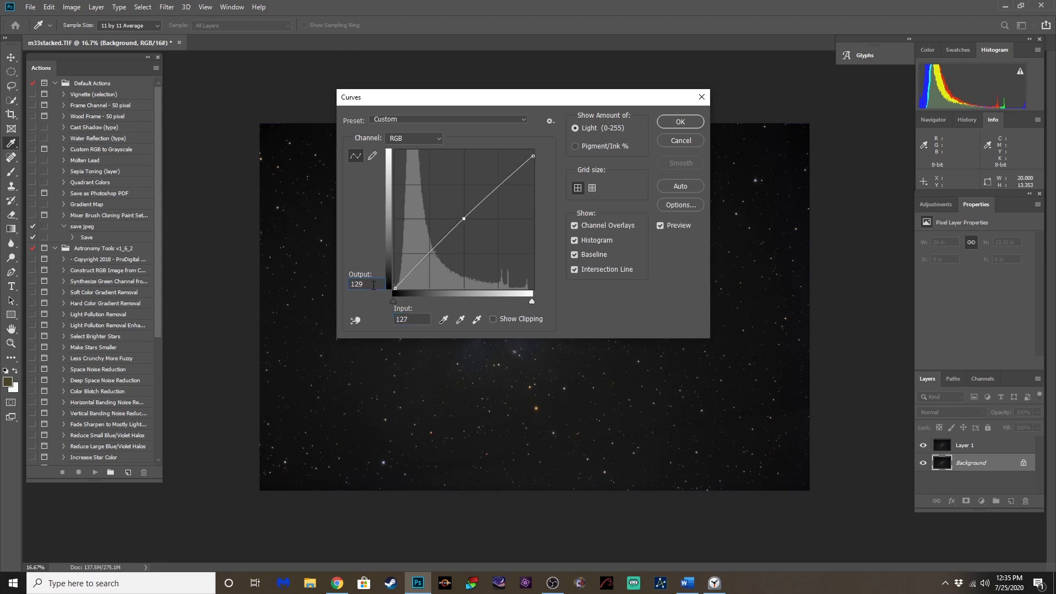
{"action": "double_click", "coordinate": [373, 284]}
{"action": "type", "text": "128"}
{"action": "key", "text": "BackSpace"}
{"action": "type", "text": "8"}
{"action": "left_click_drag", "start_coordinate": [514, 104], "coordinate": [523, 119]}
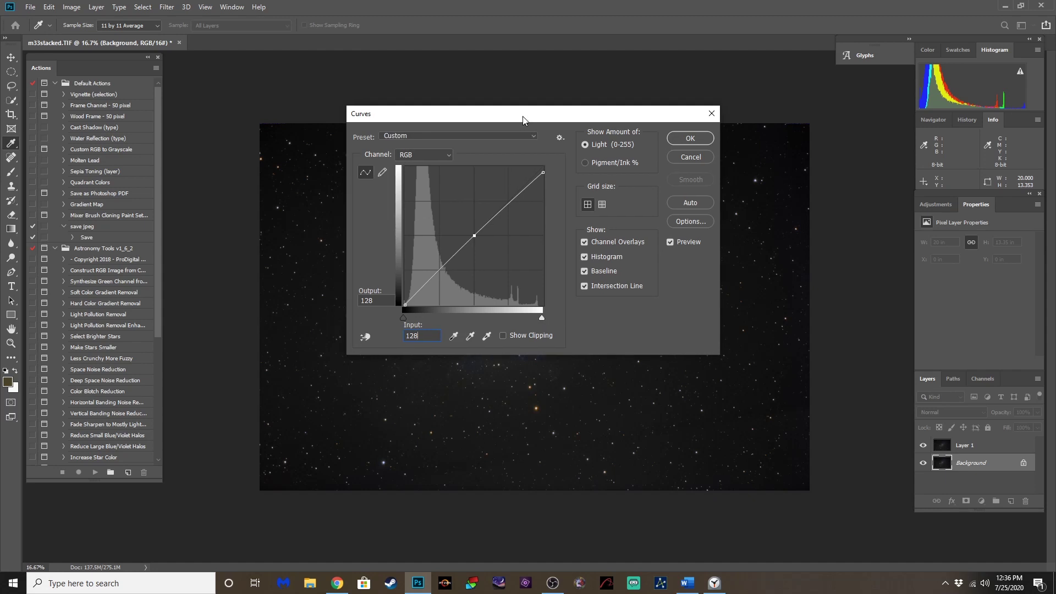
{"action": "left_click", "coordinate": [690, 138]}
{"action": "key", "text": "l"}
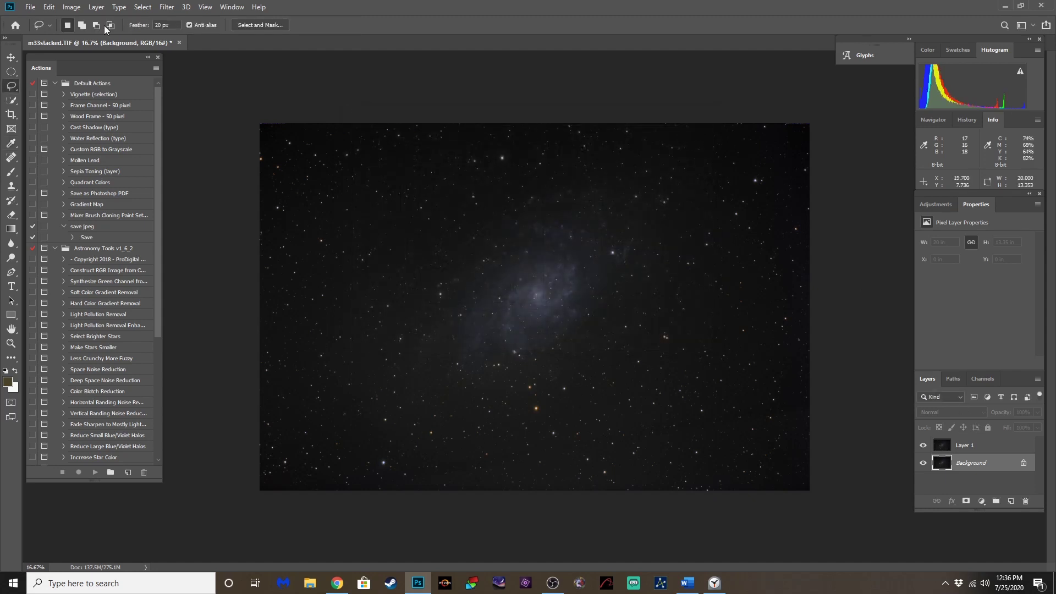
Flatten the image, check the stopwatch, and recreate Layer 1 after deleting it
{"action": "left_click", "coordinate": [96, 7]}
{"action": "left_click", "coordinate": [116, 425]}
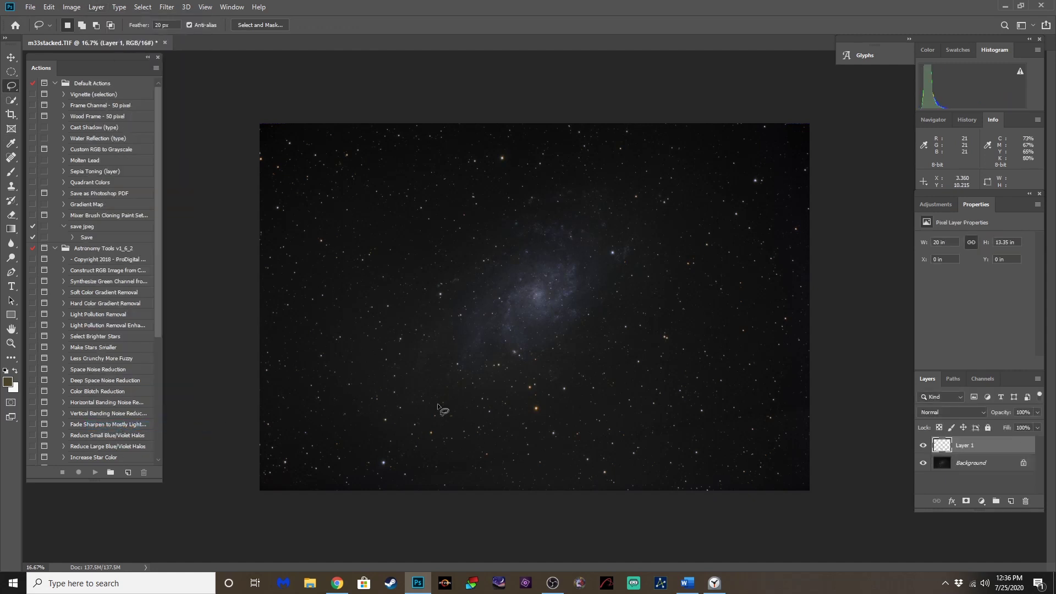
{"action": "left_click", "coordinate": [718, 586]}
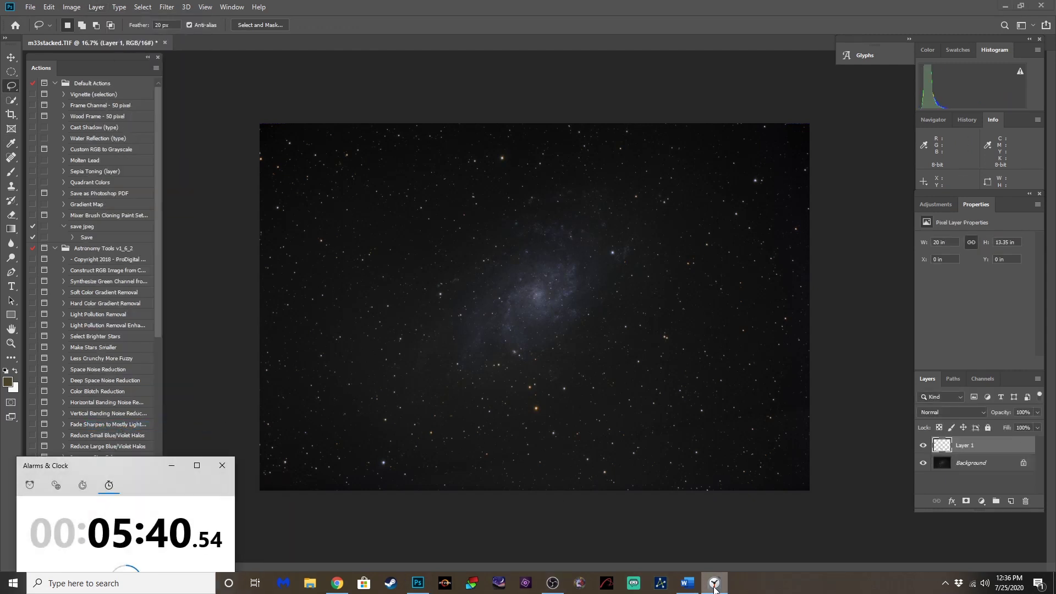
{"action": "left_click", "coordinate": [171, 466]}
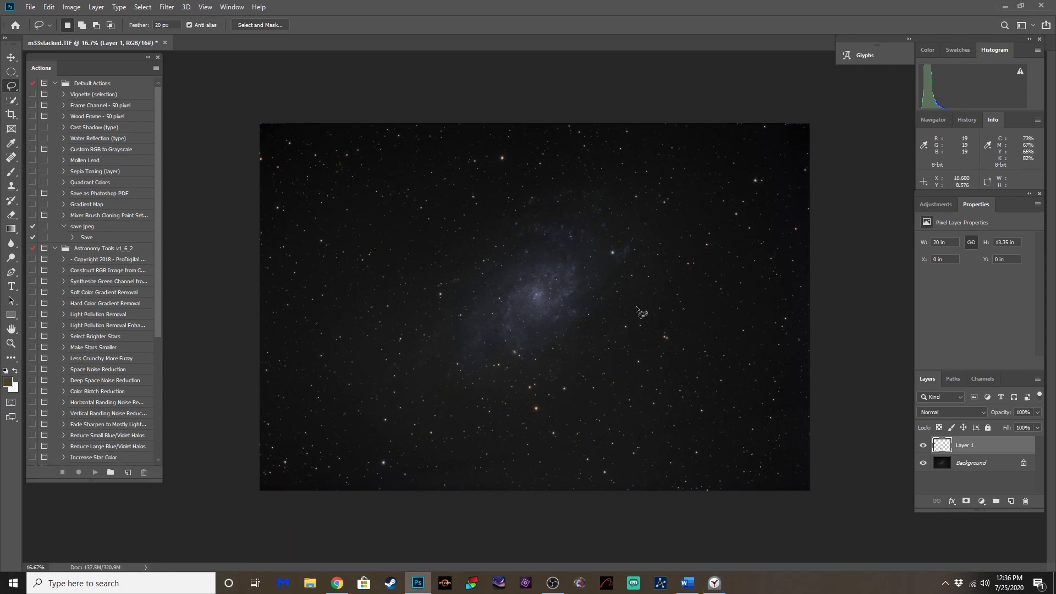
{"action": "left_click_drag", "start_coordinate": [940, 445], "coordinate": [1026, 501]}
{"action": "key", "text": "ctrl+j"}
Add a Levels adjustment layer with default settings, then delete it
{"action": "left_click", "coordinate": [935, 204]}
{"action": "left_click", "coordinate": [959, 228]}
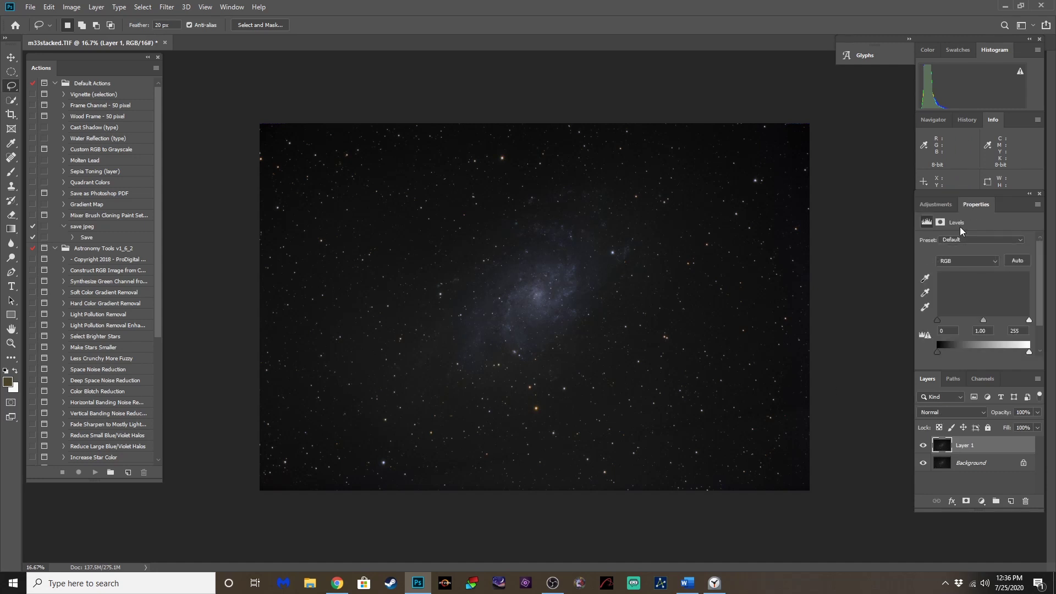
{"action": "left_click", "coordinate": [964, 239]}
{"action": "left_click", "coordinate": [923, 257]}
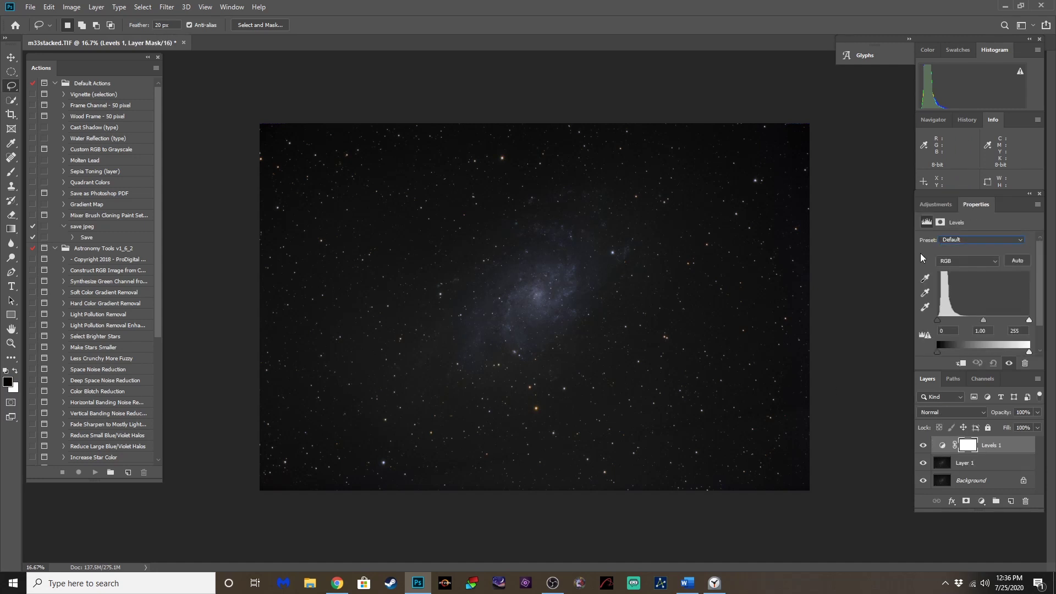
{"action": "left_click", "coordinate": [954, 261]}
{"action": "left_click_drag", "start_coordinate": [941, 449], "coordinate": [1026, 501]}
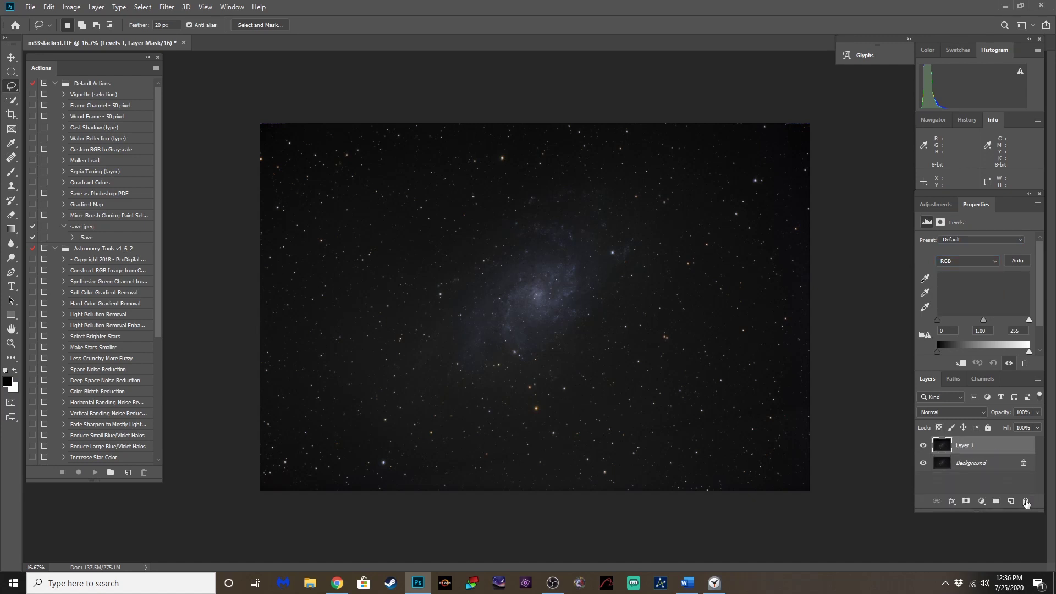
Add a Curves adjustment with the Arcsinh10 preset and flatten all layers
{"action": "left_click", "coordinate": [935, 204]}
{"action": "left_click", "coordinate": [972, 229]}
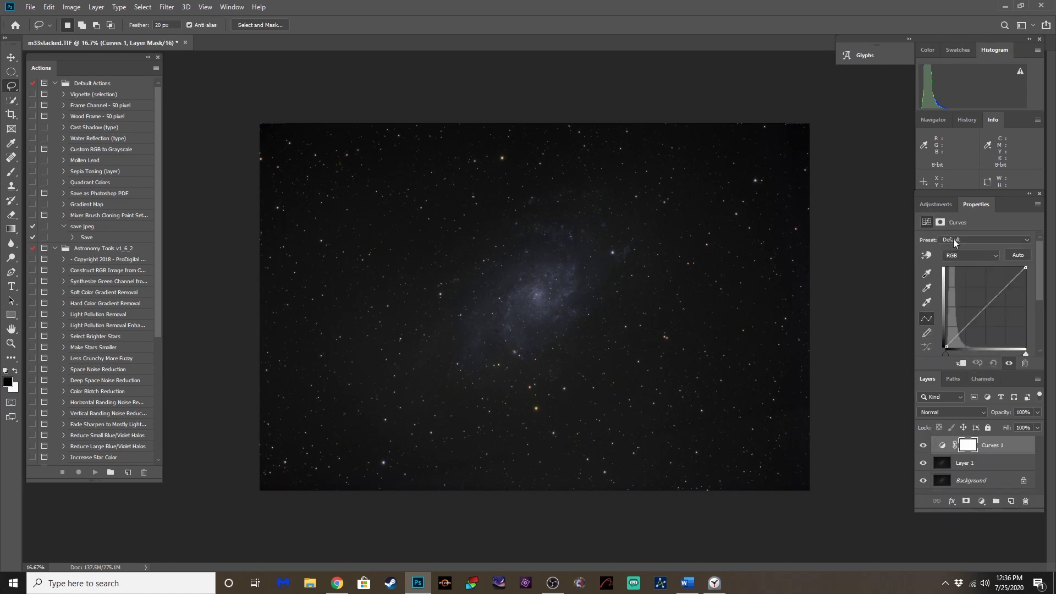
{"action": "left_click", "coordinate": [953, 240]}
{"action": "left_click", "coordinate": [958, 356]}
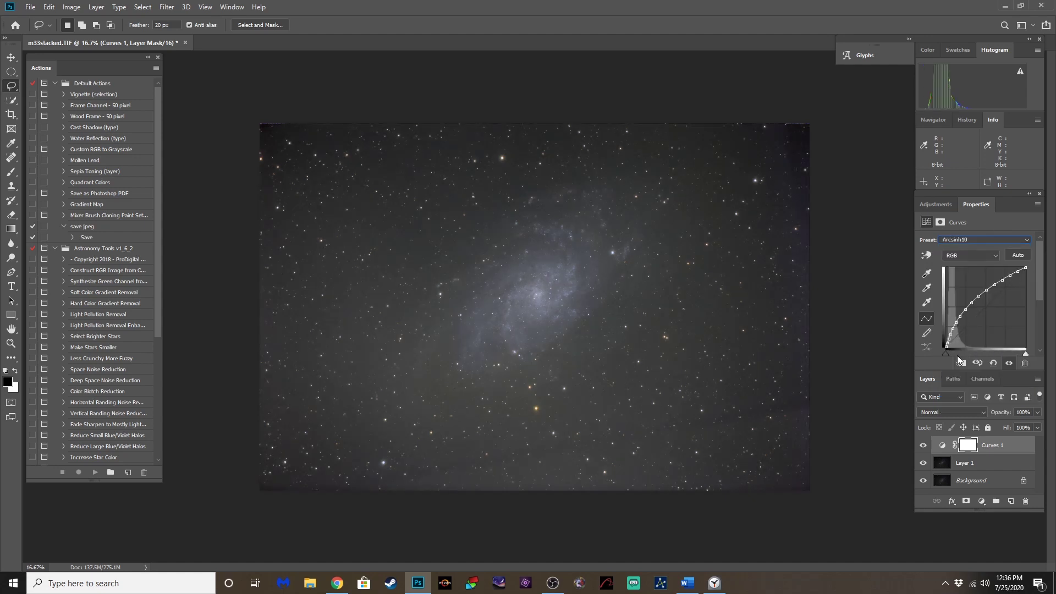
{"action": "left_click", "coordinate": [98, 8]}
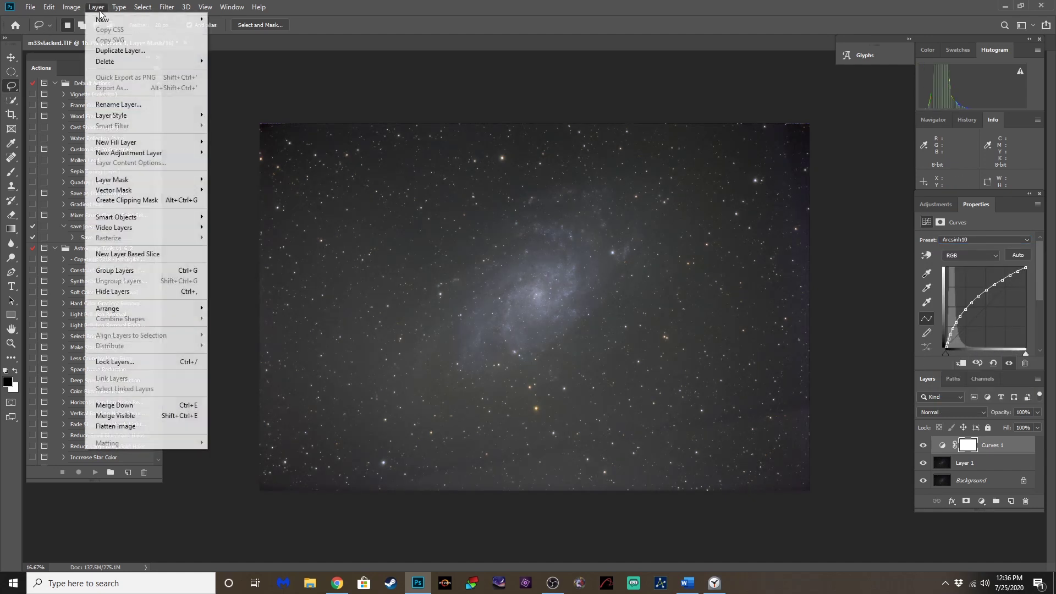
{"action": "left_click", "coordinate": [118, 427]}
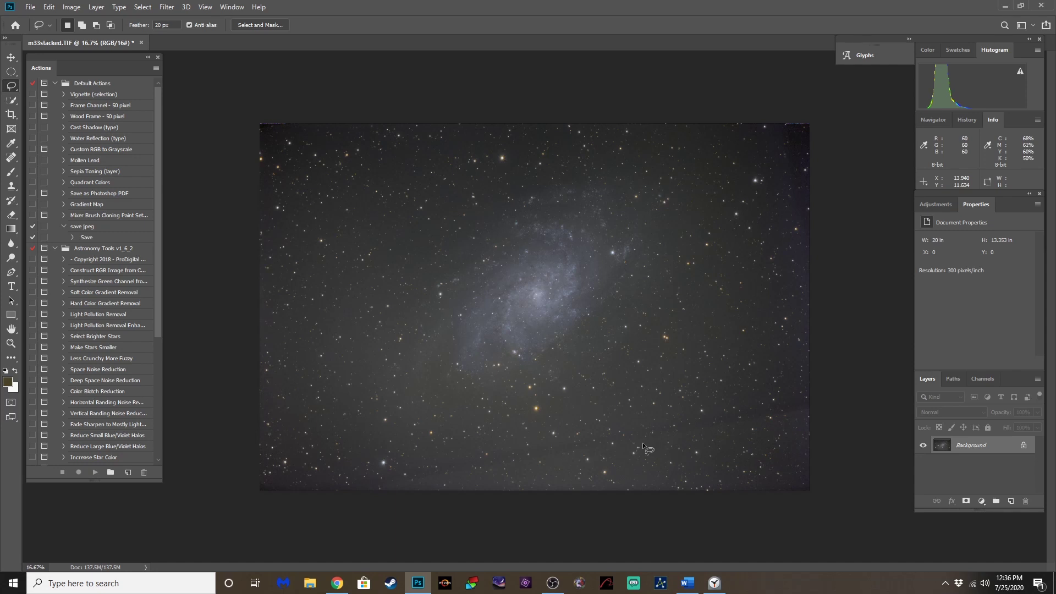
On a layer copy, add Levels with black point 15 and flatten the image
{"action": "key", "text": "ctrl+j"}
{"action": "left_click", "coordinate": [935, 205]}
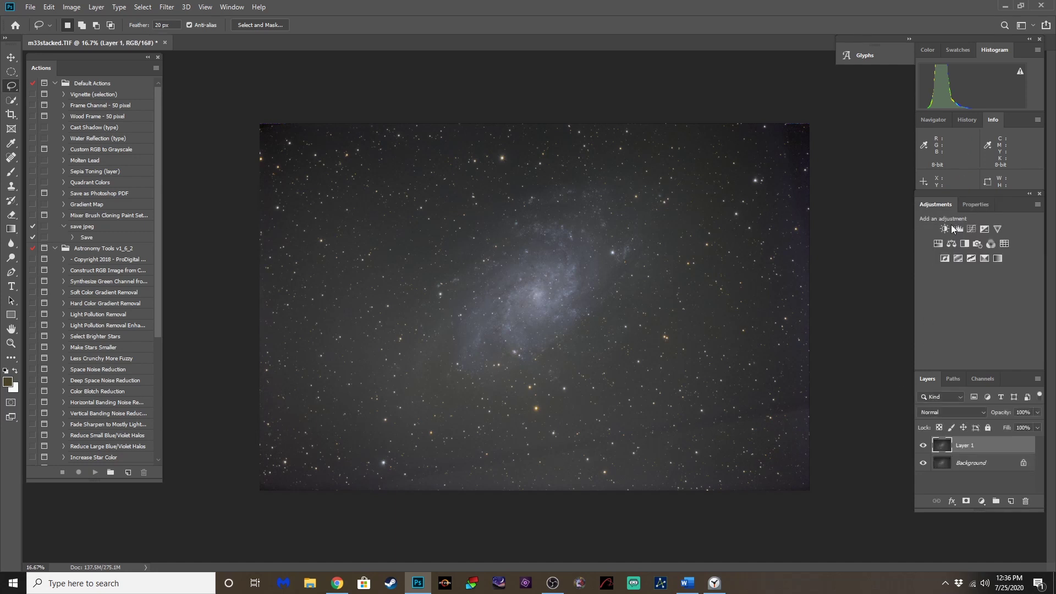
{"action": "left_click", "coordinate": [960, 229]}
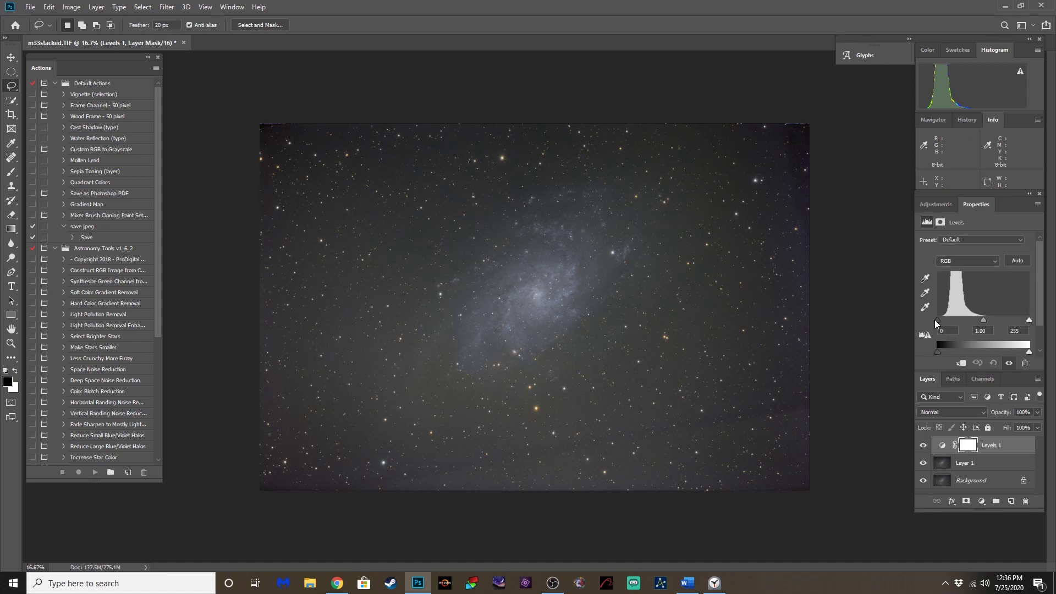
{"action": "left_click_drag", "start_coordinate": [937, 321], "coordinate": [944, 325]}
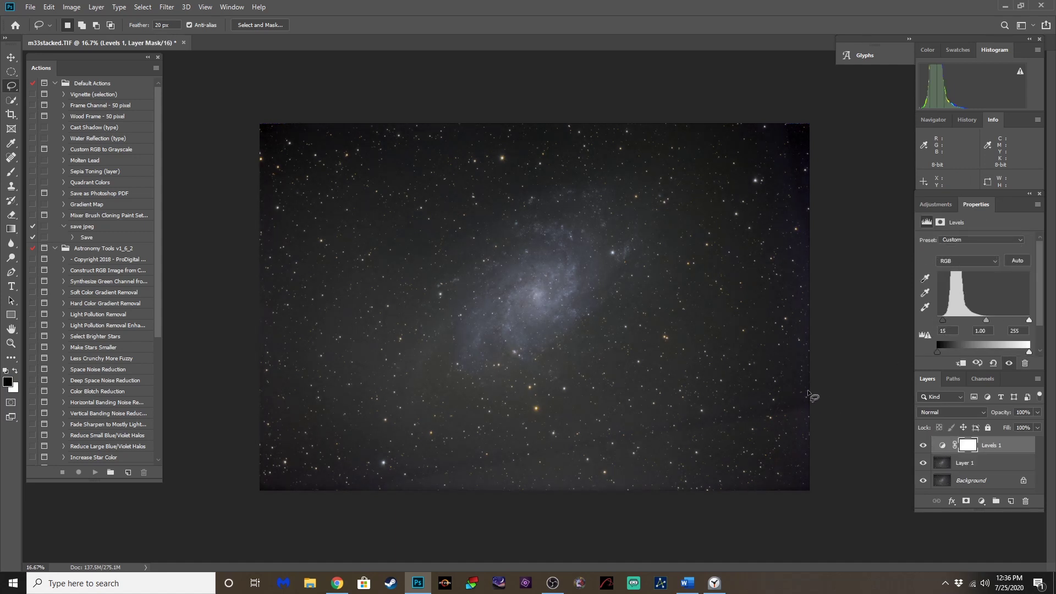
{"action": "left_click", "coordinate": [96, 7]}
{"action": "left_click", "coordinate": [102, 426]}
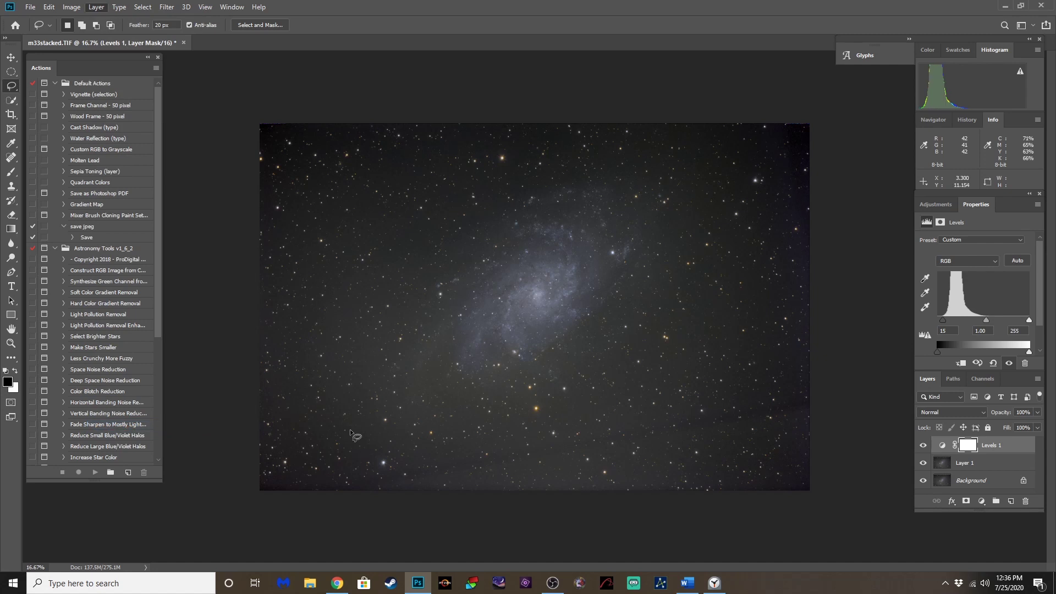
Duplicate the layer and crop the edges to 15.56 × 11.15 inches
{"action": "key", "text": "ctrl+j"}
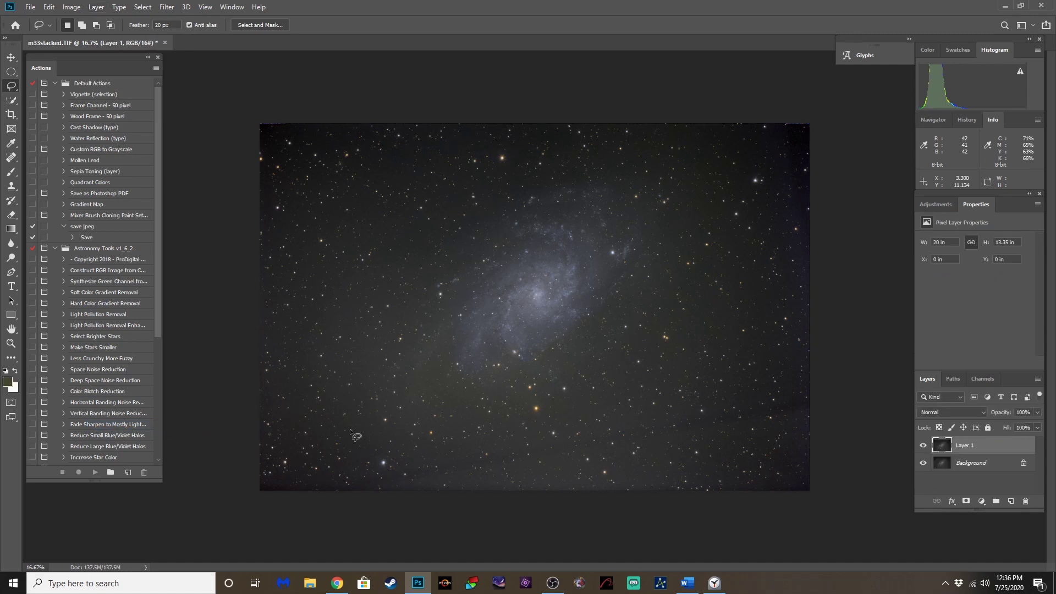
{"action": "left_click", "coordinate": [14, 117]}
{"action": "left_click_drag", "start_coordinate": [813, 492], "coordinate": [779, 462]}
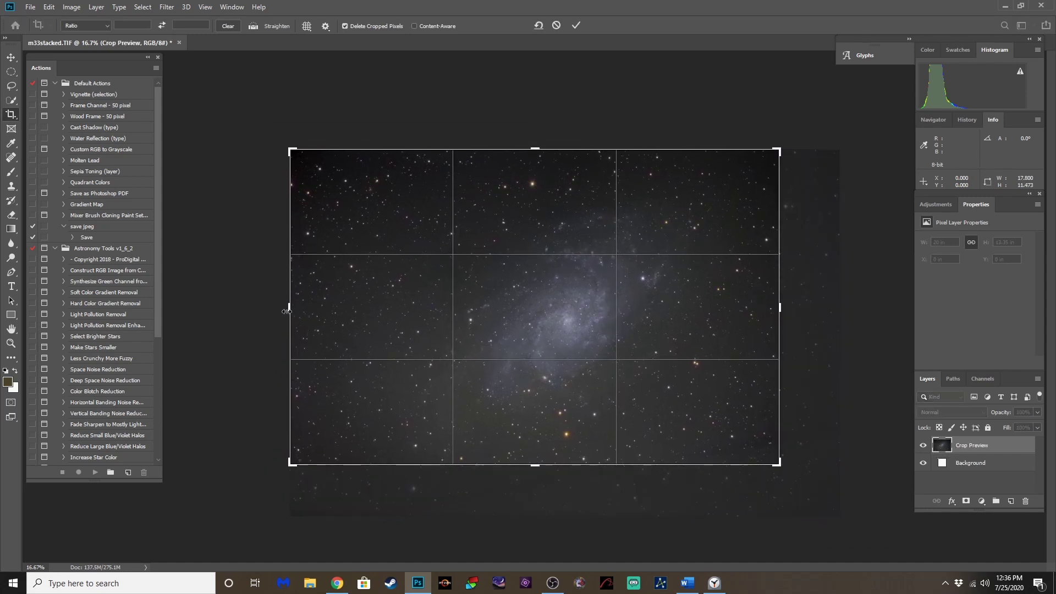
{"action": "left_click_drag", "start_coordinate": [290, 310], "coordinate": [317, 310]}
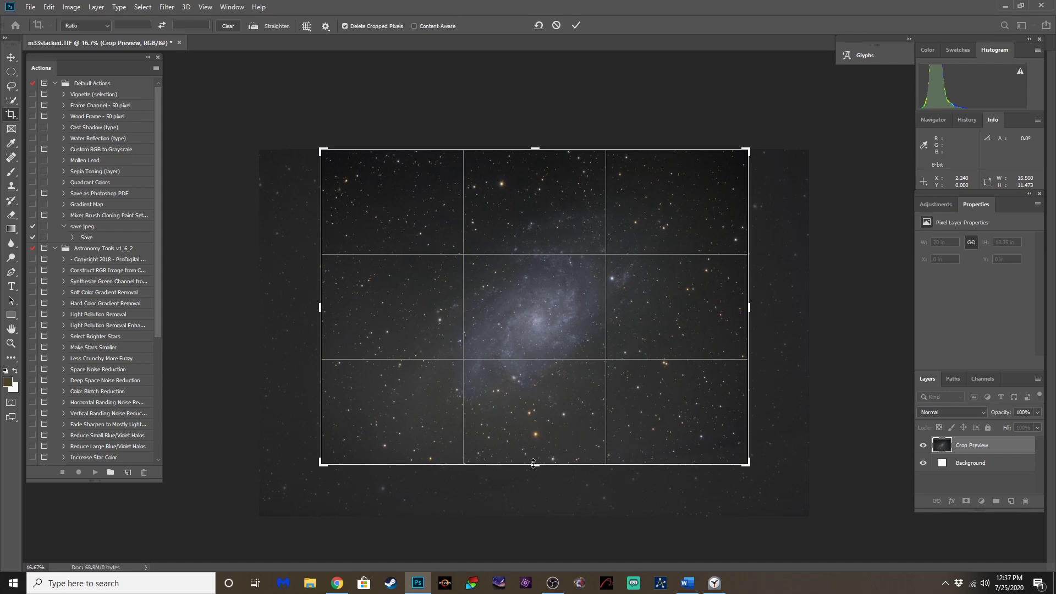
{"action": "left_click_drag", "start_coordinate": [533, 463], "coordinate": [534, 455]}
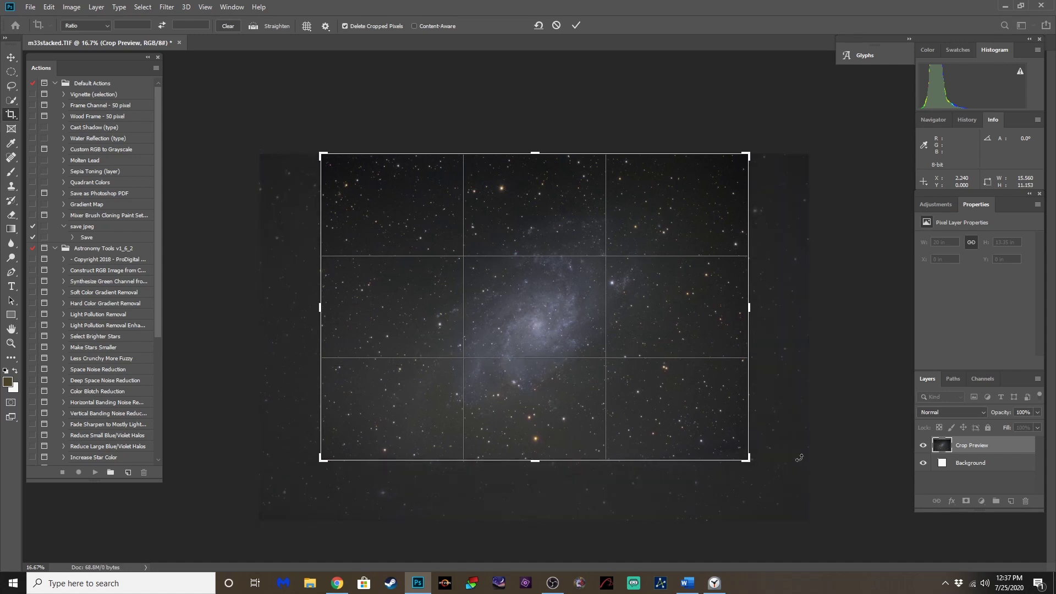
{"action": "key", "text": "Return"}
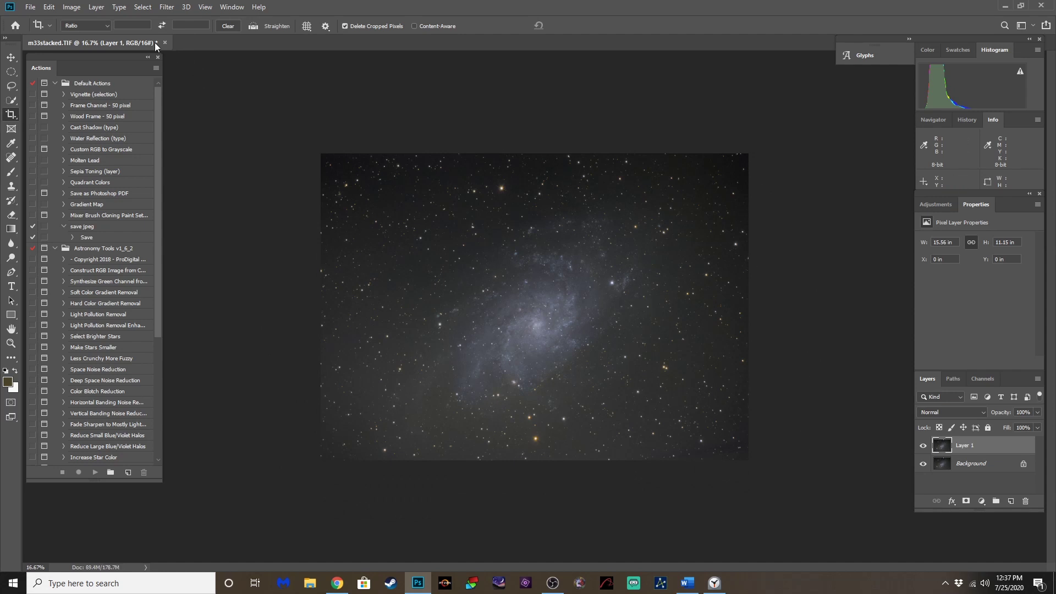
{"action": "left_click", "coordinate": [97, 7]}
Flatten the cropped image and lasso the galaxy with a 50 px feather
{"action": "left_click", "coordinate": [126, 427]}
{"action": "left_click", "coordinate": [11, 86]}
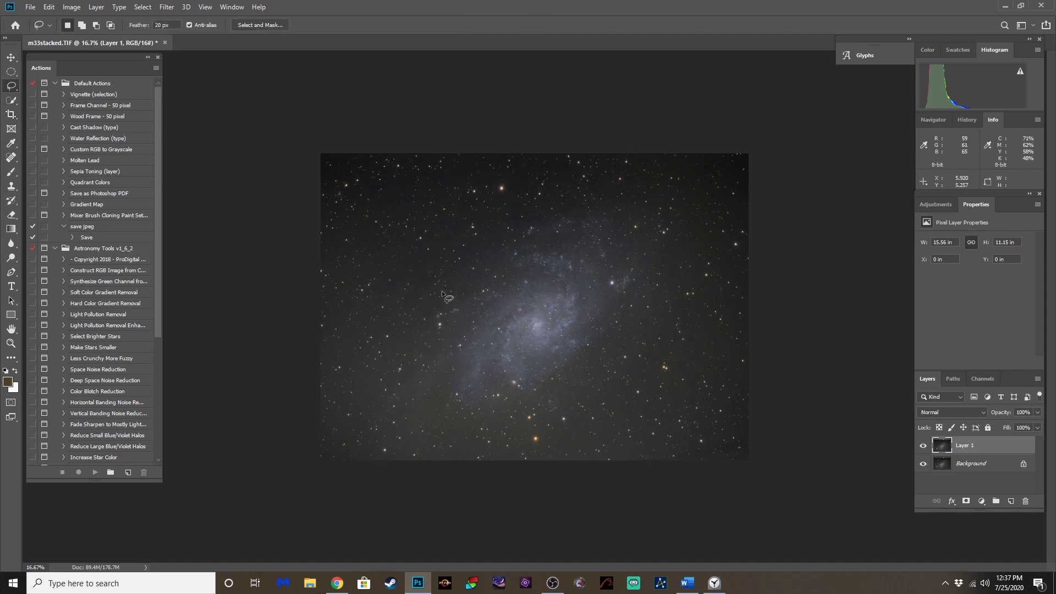
{"action": "mouse_move", "coordinate": [434, 286]}
{"action": "left_mouse_down"}
{"action": "mouse_move", "coordinate": [486, 239]}
{"action": "mouse_move", "coordinate": [575, 208]}
{"action": "mouse_move", "coordinate": [626, 217]}
{"action": "mouse_move", "coordinate": [658, 244]}
{"action": "mouse_move", "coordinate": [657, 282]}
{"action": "mouse_move", "coordinate": [629, 341]}
{"action": "mouse_move", "coordinate": [590, 376]}
{"action": "mouse_move", "coordinate": [477, 418]}
{"action": "left_mouse_up"}
{"action": "left_click_drag", "start_coordinate": [395, 358], "coordinate": [439, 279]}
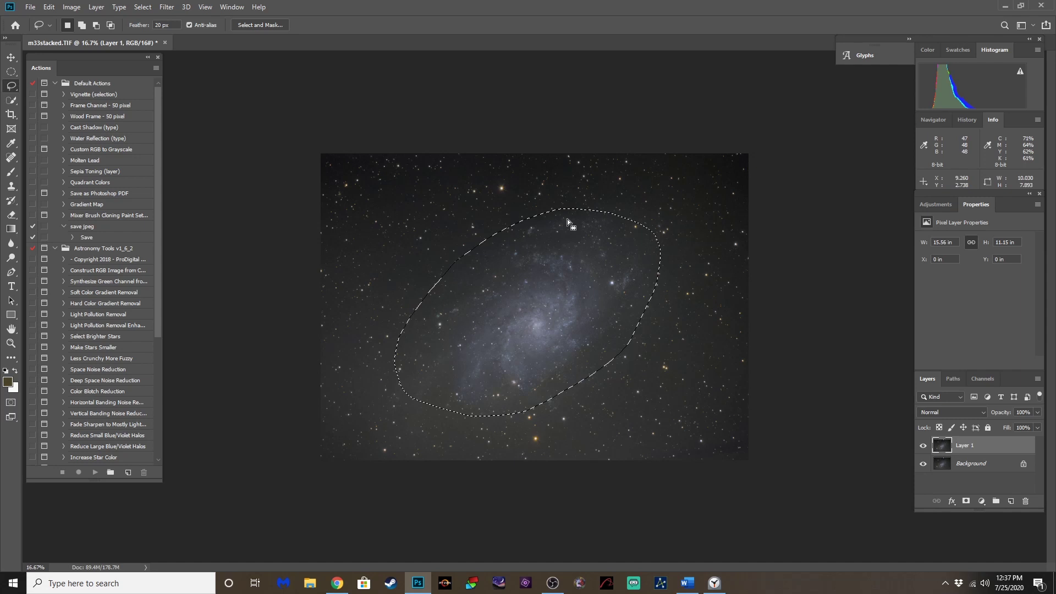
{"action": "left_click", "coordinate": [165, 25]}
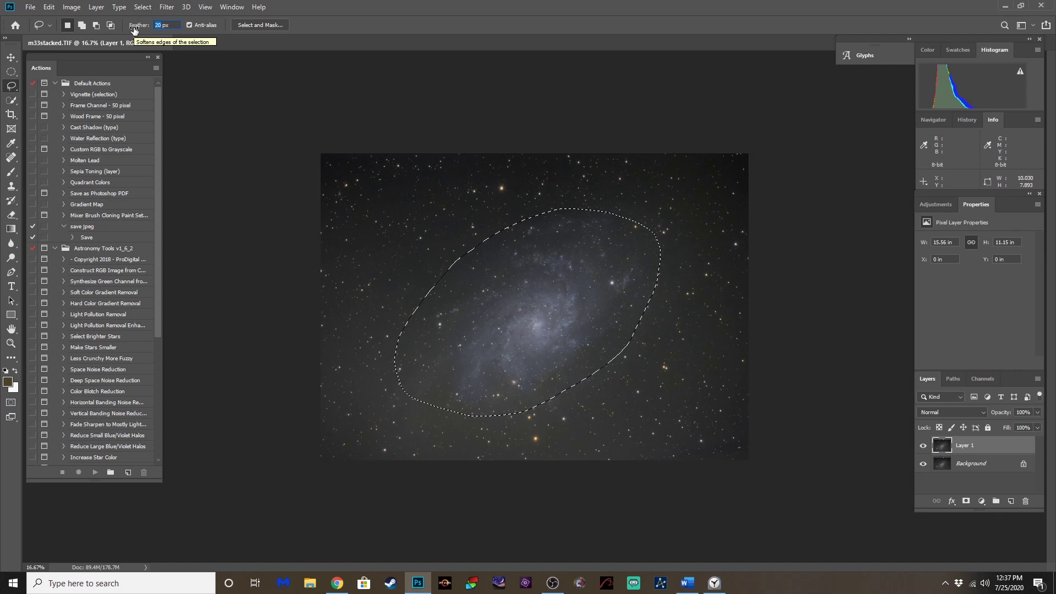
{"action": "type", "text": "50"}
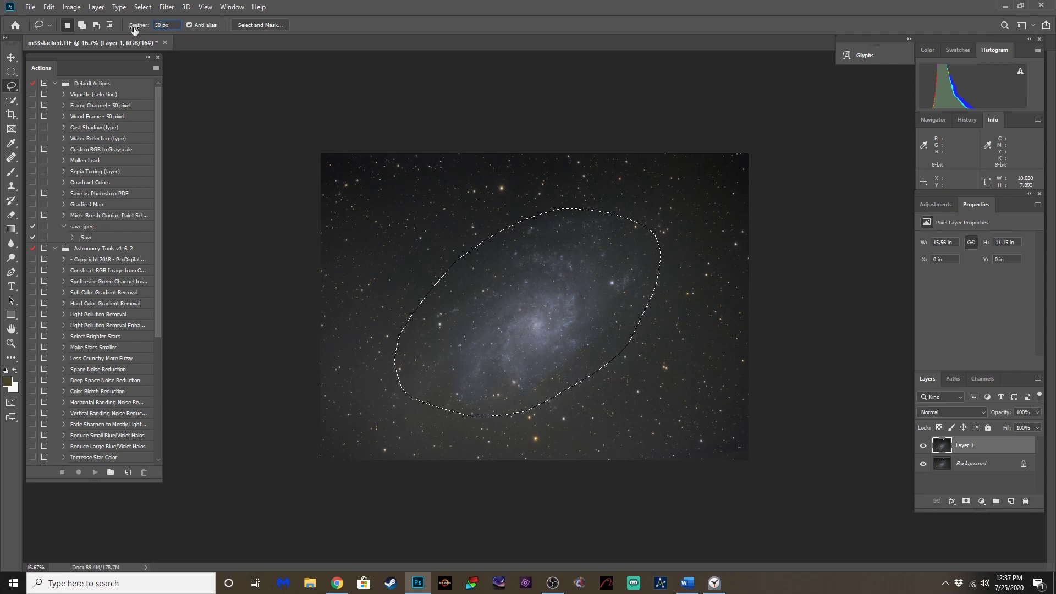
{"action": "key", "text": "Return"}
Invert the selection and run RC-Astro GradientXTerminator on the sky
{"action": "left_click", "coordinate": [143, 6]}
{"action": "left_click", "coordinate": [155, 55]}
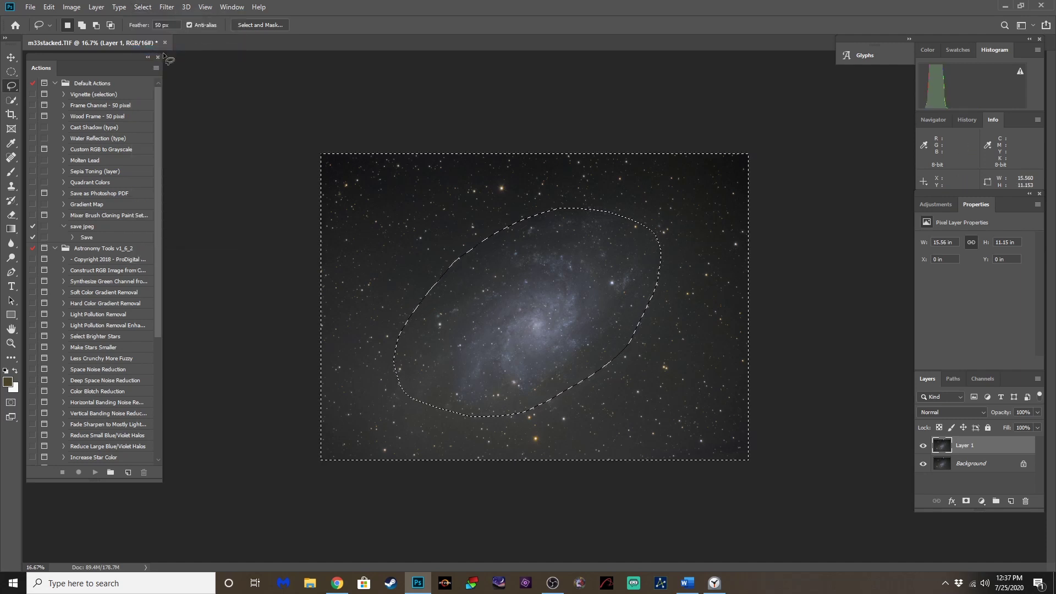
{"action": "left_click", "coordinate": [175, 8]}
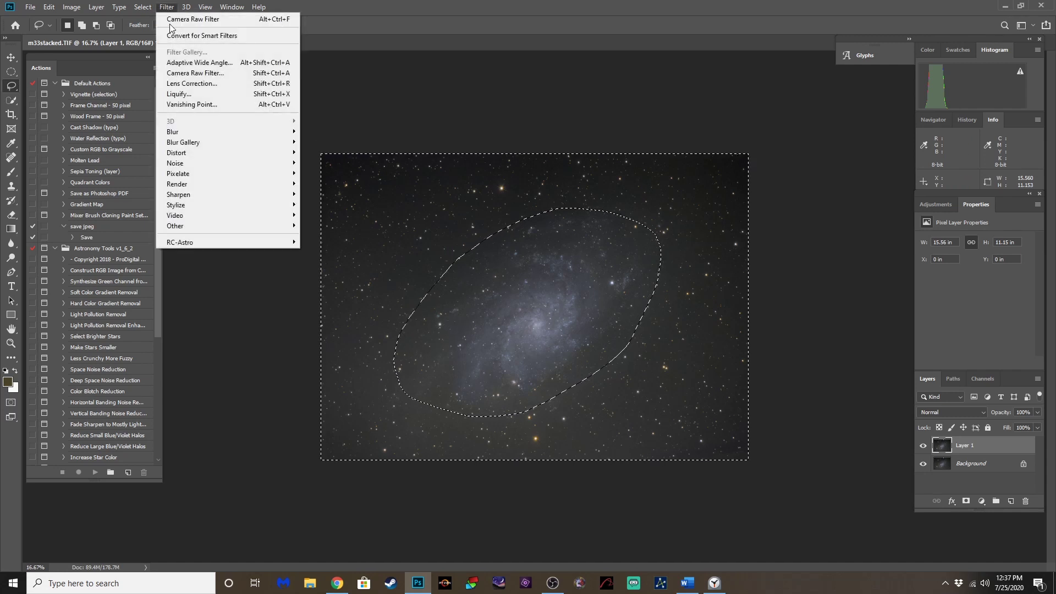
{"action": "mouse_move", "coordinate": [262, 242]}
{"action": "left_click", "coordinate": [329, 241]}
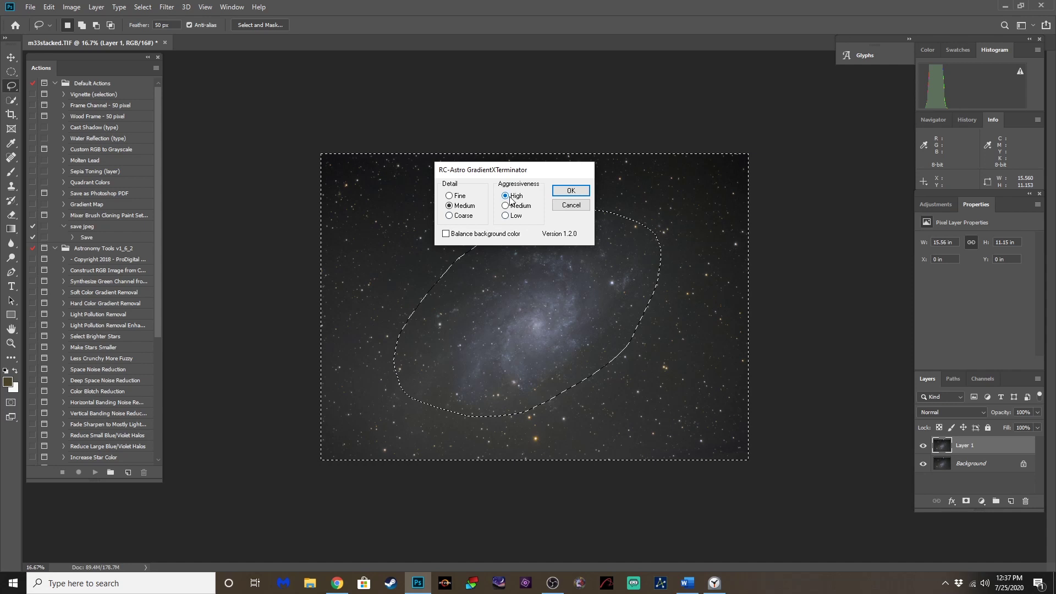
{"action": "left_click", "coordinate": [572, 192]}
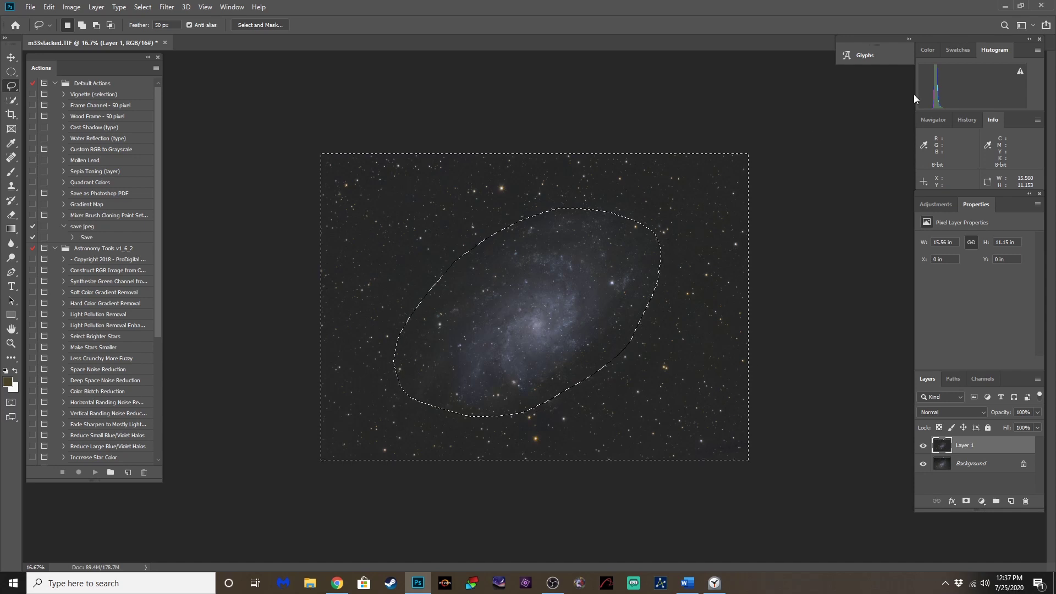
Deselect and toggle the processed layer's visibility to compare before and after
{"action": "left_click", "coordinate": [142, 8]}
{"action": "left_click", "coordinate": [156, 29]}
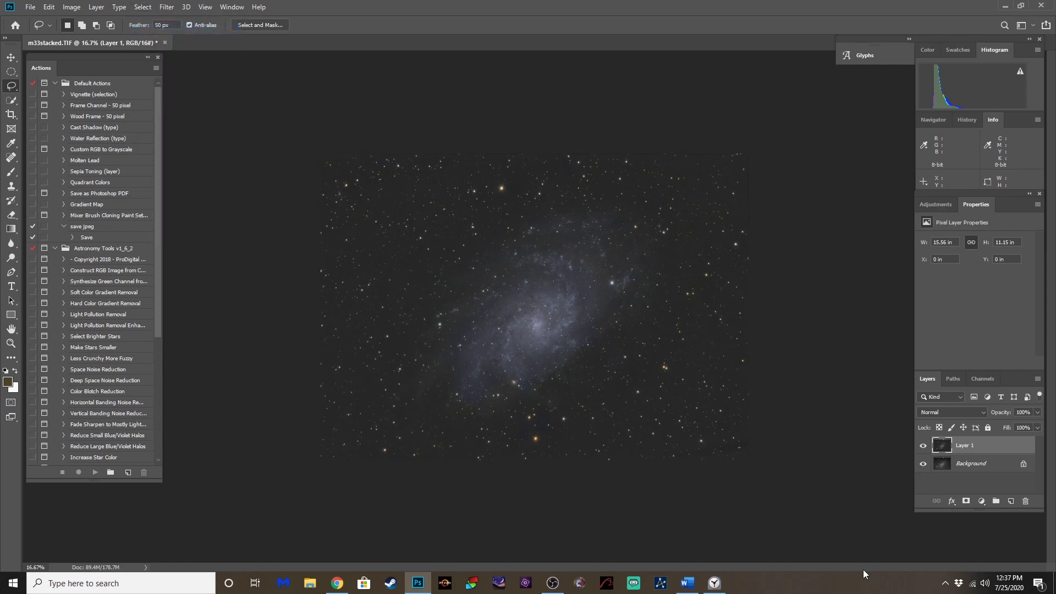
{"action": "left_click", "coordinate": [924, 447]}
{"action": "left_click", "coordinate": [924, 447]}
{"action": "left_click", "coordinate": [925, 447]}
Flatten the image into one layer and check the stopwatch
{"action": "left_click", "coordinate": [97, 8]}
{"action": "left_click", "coordinate": [132, 427]}
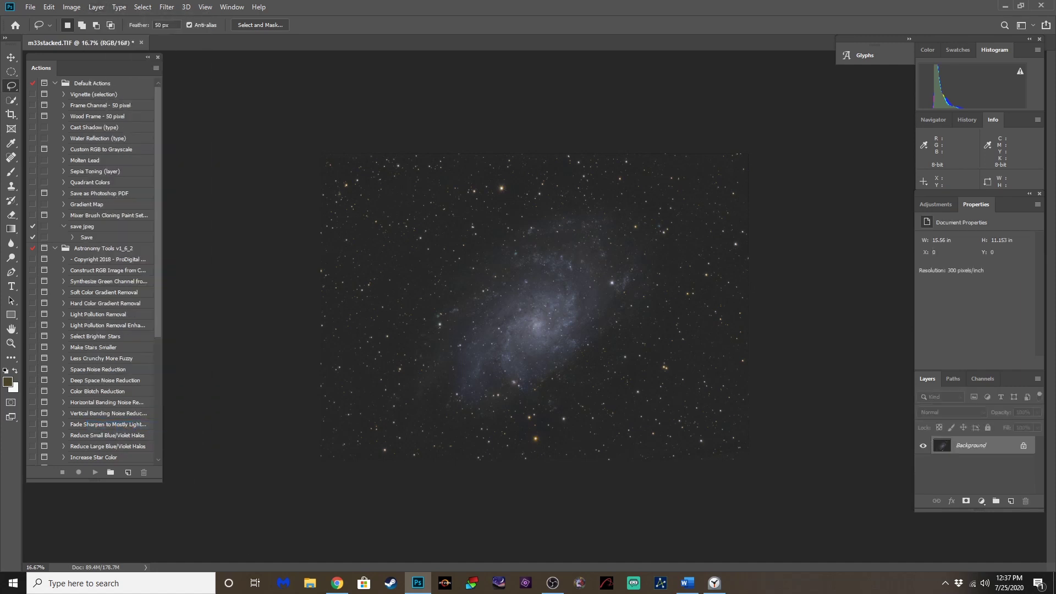
{"action": "left_click", "coordinate": [715, 583]}
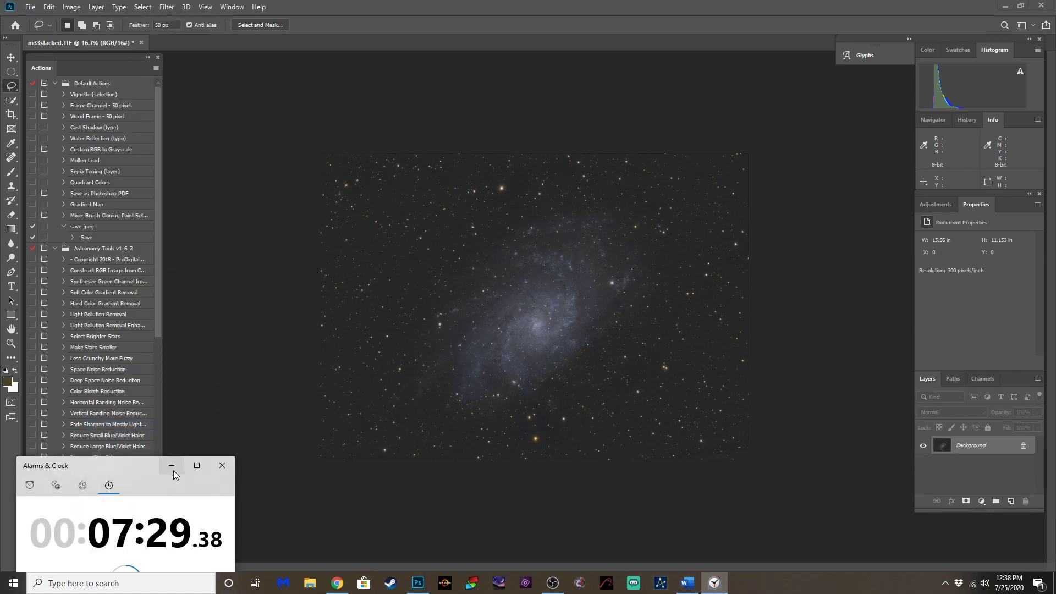
{"action": "left_click", "coordinate": [715, 583]}
Duplicate the layer, add Levels with black point 21, and flatten to one Background
{"action": "key", "text": "ctrl+j"}
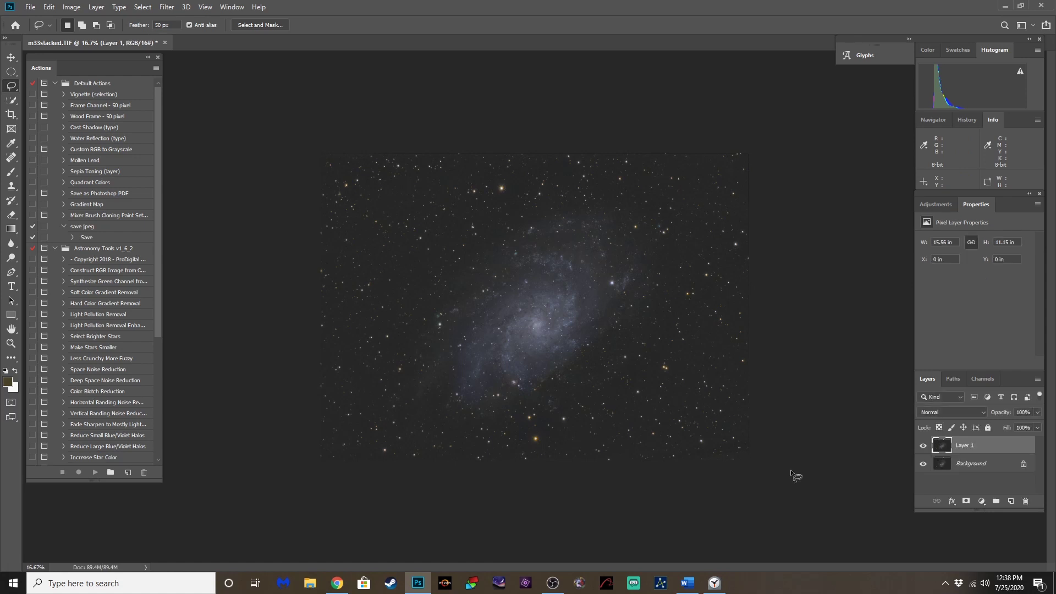
{"action": "left_click", "coordinate": [936, 205]}
{"action": "left_click", "coordinate": [958, 229]}
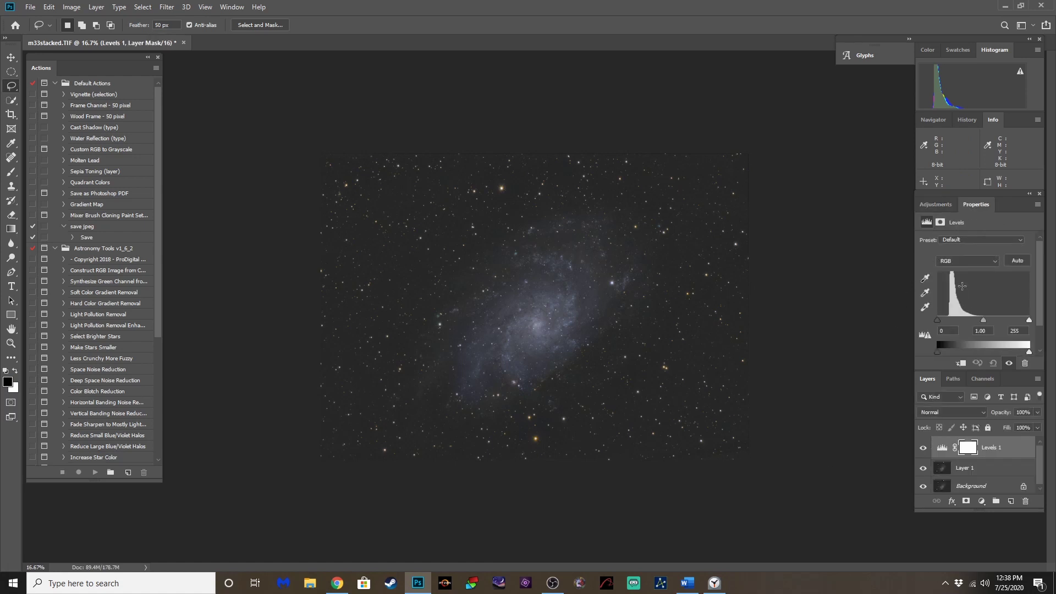
{"action": "left_click_drag", "start_coordinate": [940, 324], "coordinate": [947, 323]}
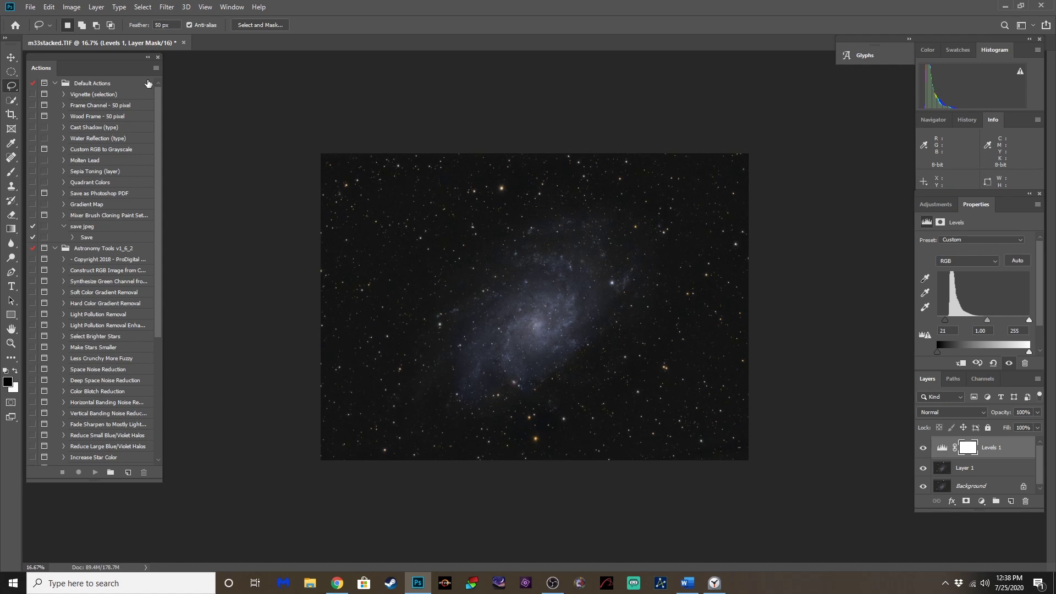
{"action": "key", "text": "alt+l"}
{"action": "left_click", "coordinate": [117, 427]}
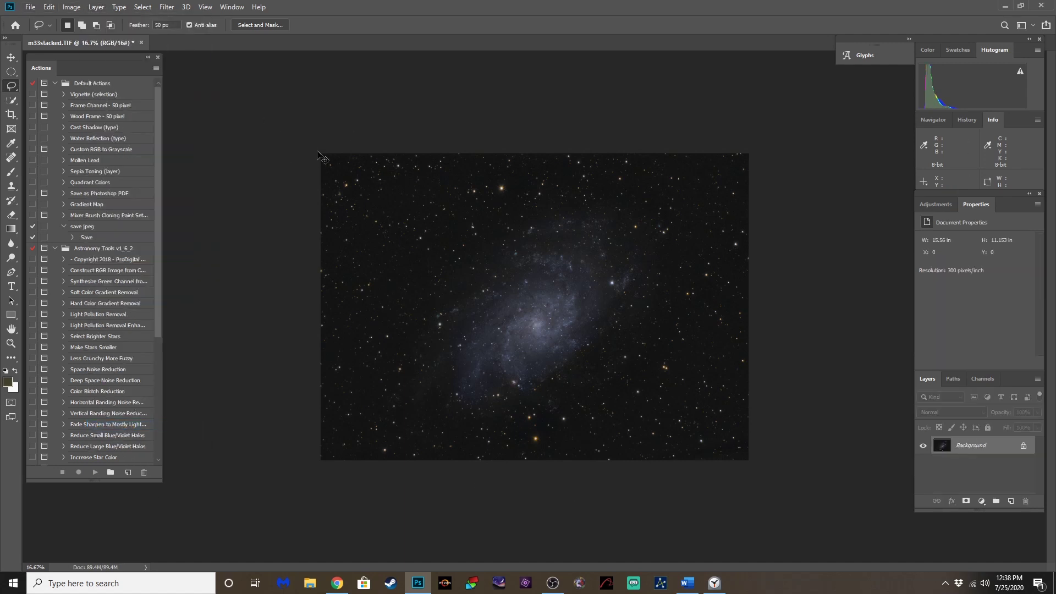
Apply Camera Raw Filter to a layer copy: Contrast +7, Clarity +13, Vibrance +16, Saturation +15
{"action": "key", "text": "ctrl+j"}
{"action": "left_click", "coordinate": [166, 7]}
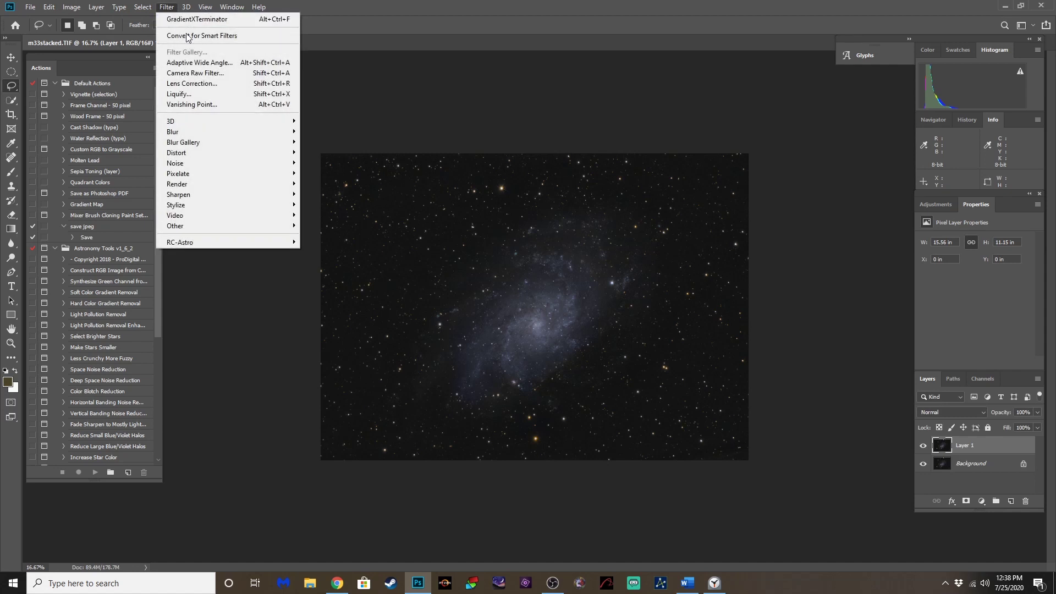
{"action": "left_click", "coordinate": [209, 73]}
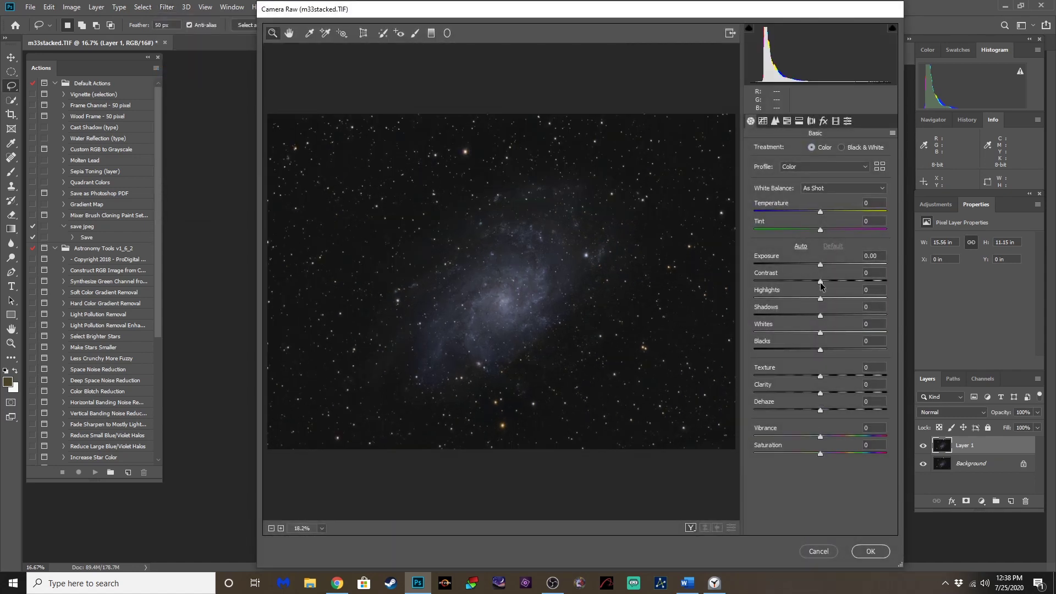
{"action": "left_click_drag", "start_coordinate": [821, 282], "coordinate": [824, 282]}
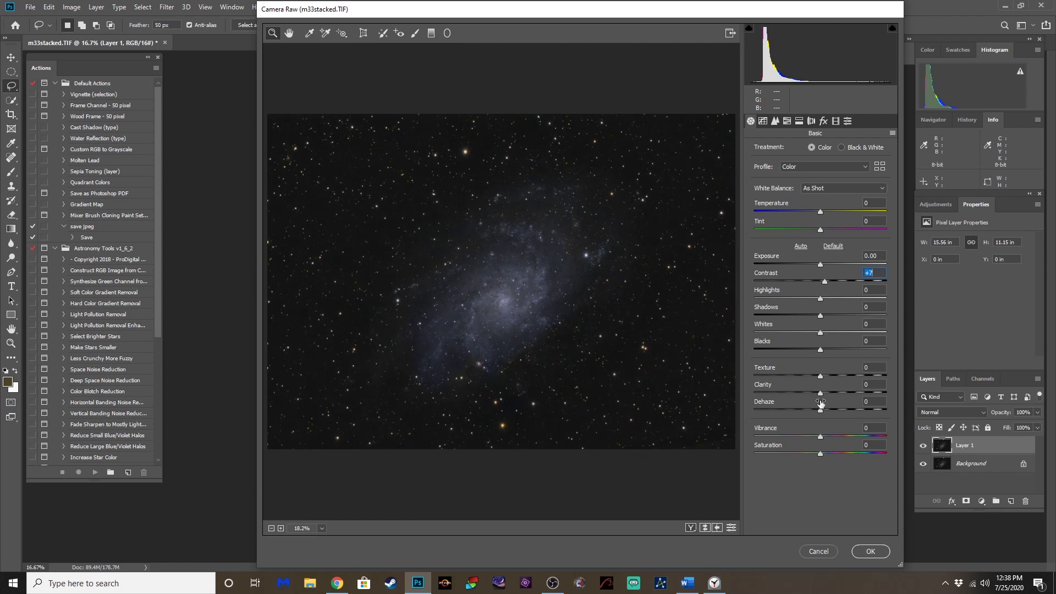
{"action": "mouse_move", "coordinate": [821, 393]}
{"action": "left_mouse_down"}
{"action": "mouse_move", "coordinate": [838, 403]}
{"action": "mouse_move", "coordinate": [829, 411]}
{"action": "left_mouse_up"}
{"action": "mouse_move", "coordinate": [820, 439]}
{"action": "left_mouse_down"}
{"action": "mouse_move", "coordinate": [831, 440]}
{"action": "mouse_move", "coordinate": [827, 454]}
{"action": "left_mouse_up"}
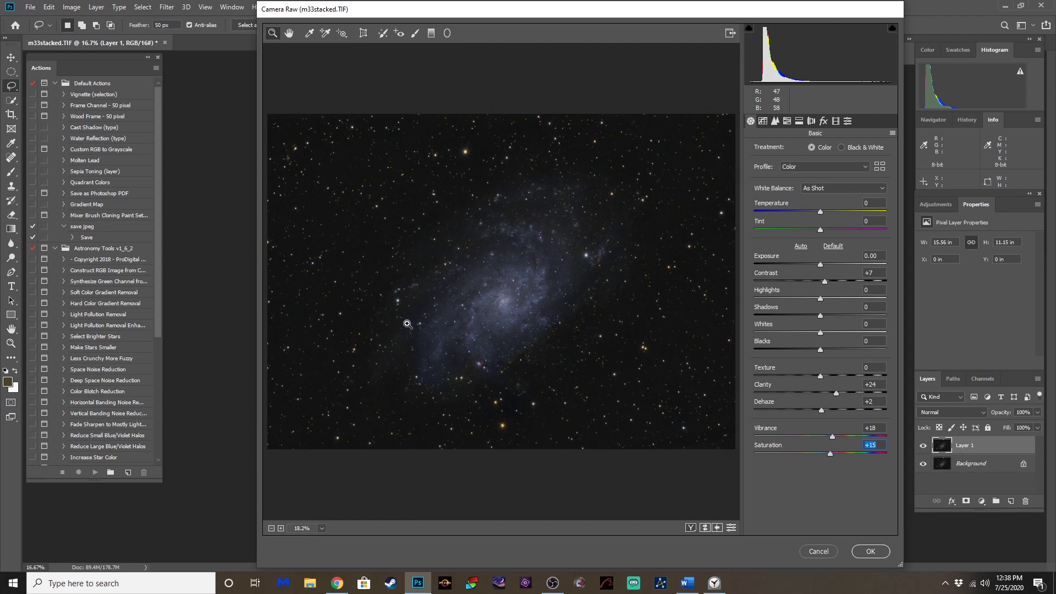
{"action": "key", "text": "ctrl+z"}
{"action": "left_click", "coordinate": [871, 552]}
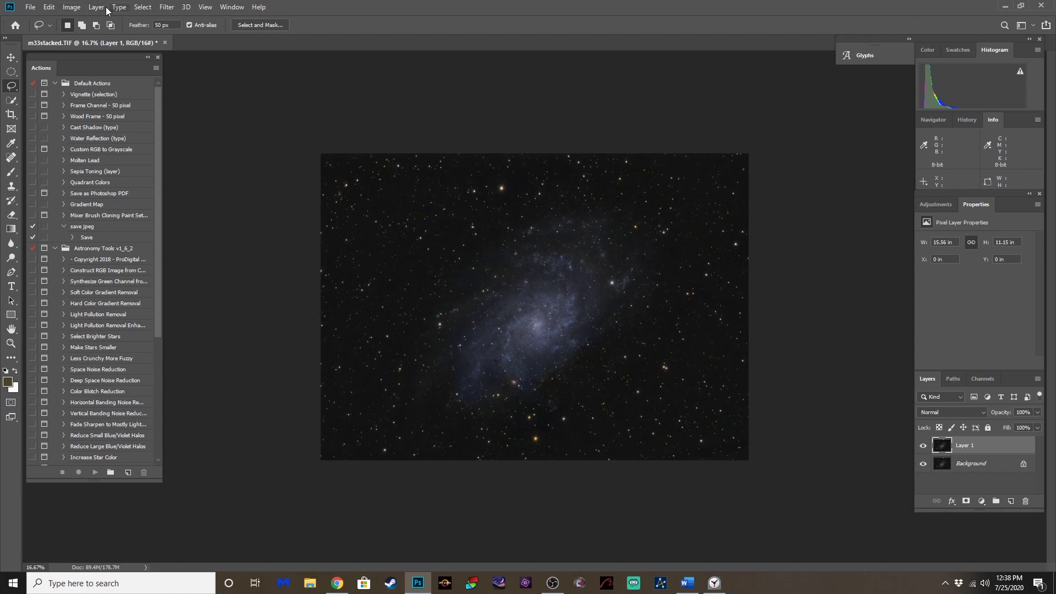
Check the stopwatch, flatten the image, and duplicate it onto a new layer
{"action": "left_click", "coordinate": [715, 583]}
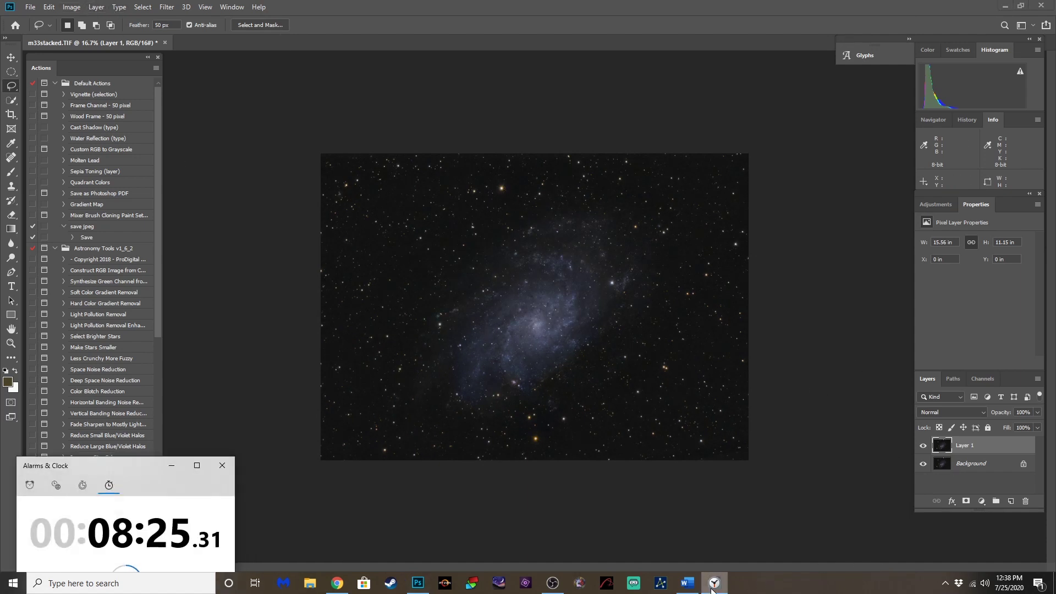
{"action": "left_click", "coordinate": [252, 391]}
{"action": "left_click", "coordinate": [97, 6]}
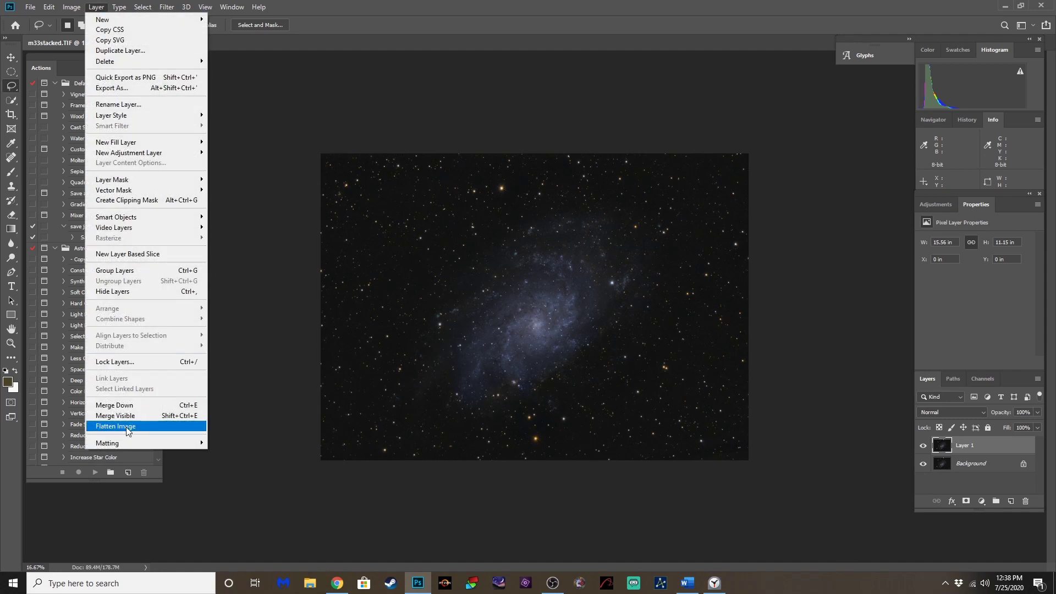
{"action": "left_click", "coordinate": [105, 429]}
{"action": "key", "text": "ctrl+j"}
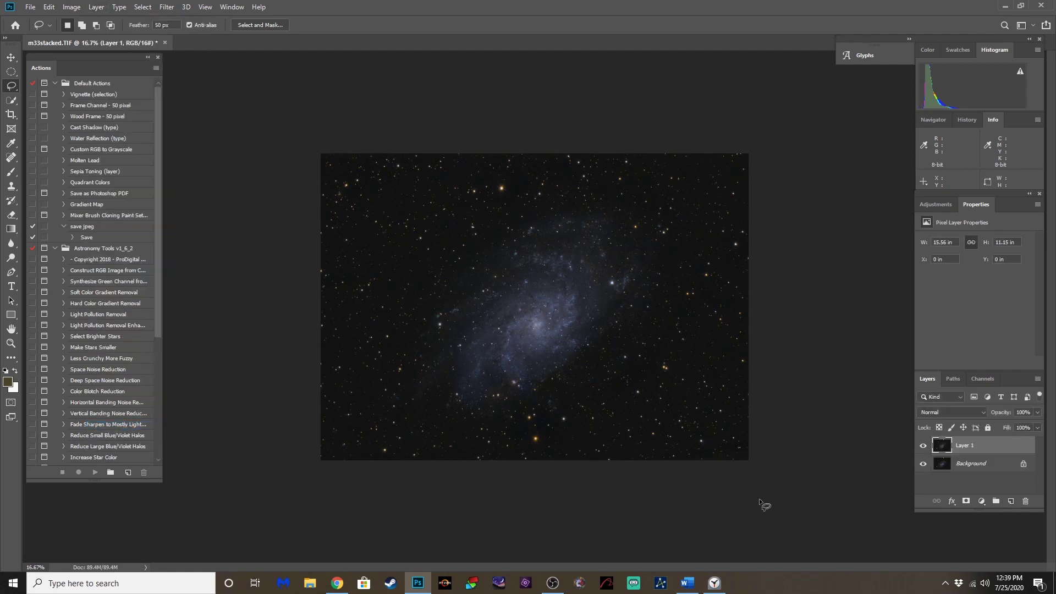
Add a Curves adjustment with the Arcsinh10 preset and merge it into the image layer
{"action": "left_click", "coordinate": [936, 204]}
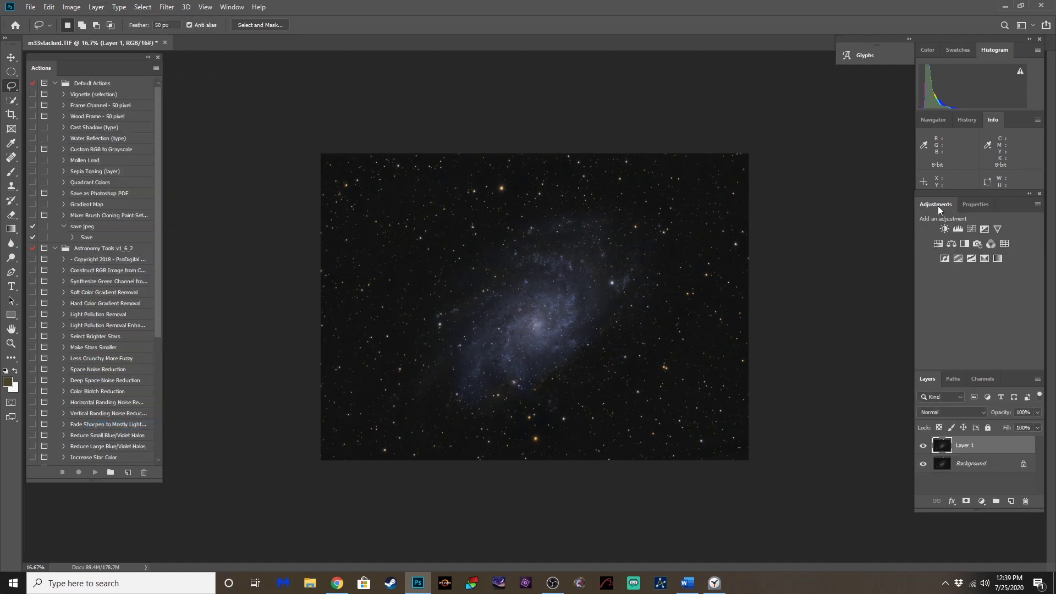
{"action": "left_click", "coordinate": [971, 231]}
{"action": "left_click", "coordinate": [972, 240]}
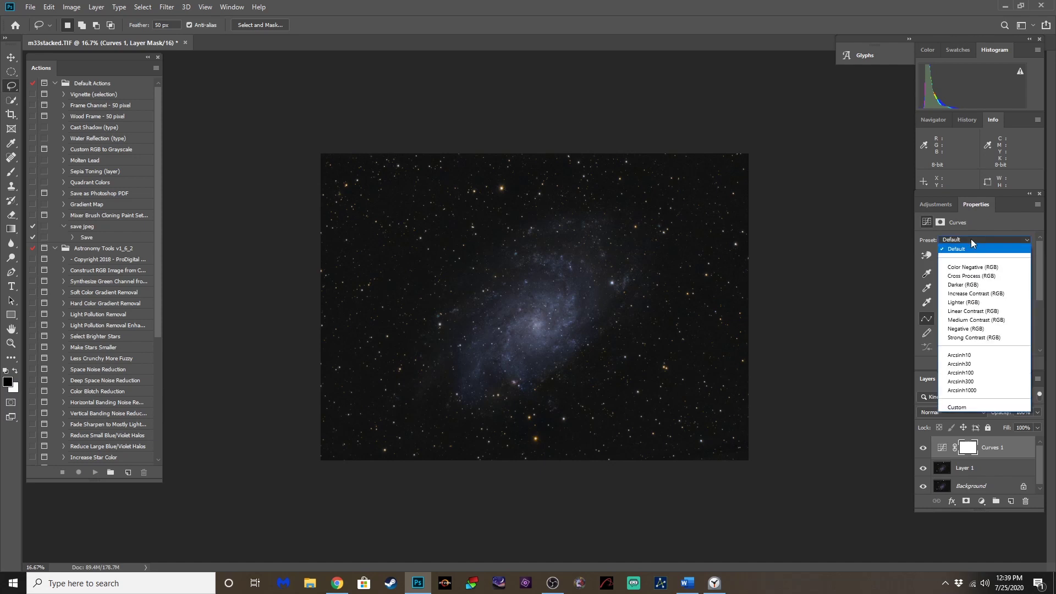
{"action": "left_click", "coordinate": [961, 355]}
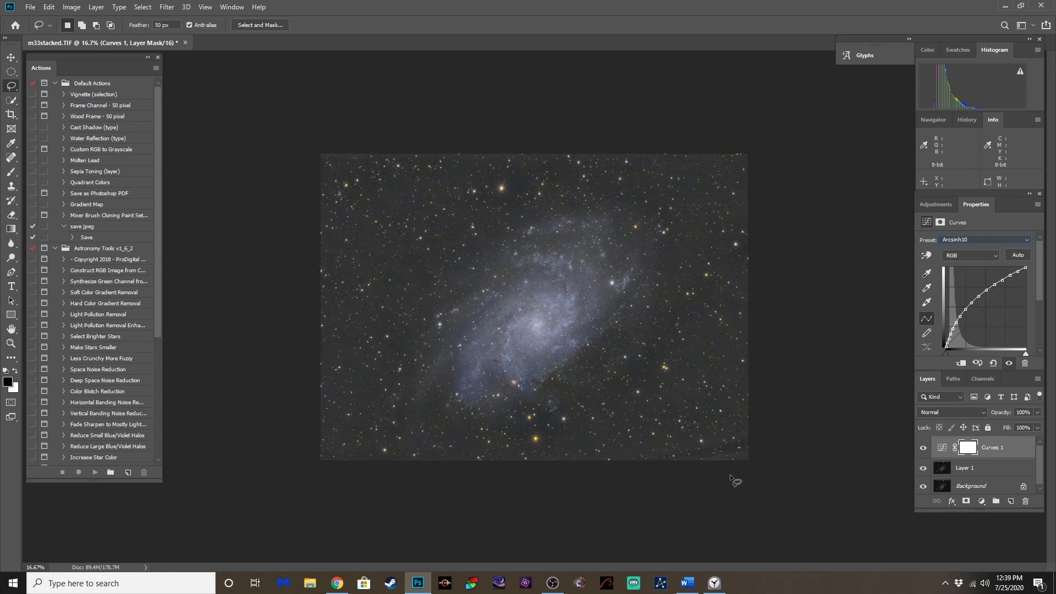
{"action": "key", "text": "ctrl+e"}
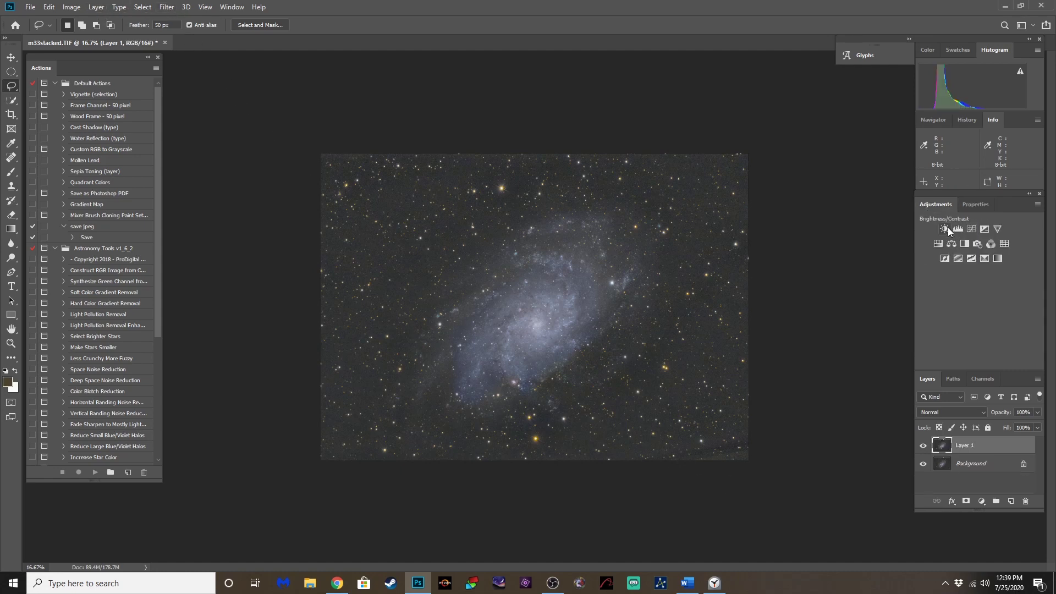
Add Levels with black point 34, flatten into the Background, and check the stopwatch
{"action": "left_click", "coordinate": [958, 229]}
{"action": "left_click_drag", "start_coordinate": [938, 321], "coordinate": [944, 321]}
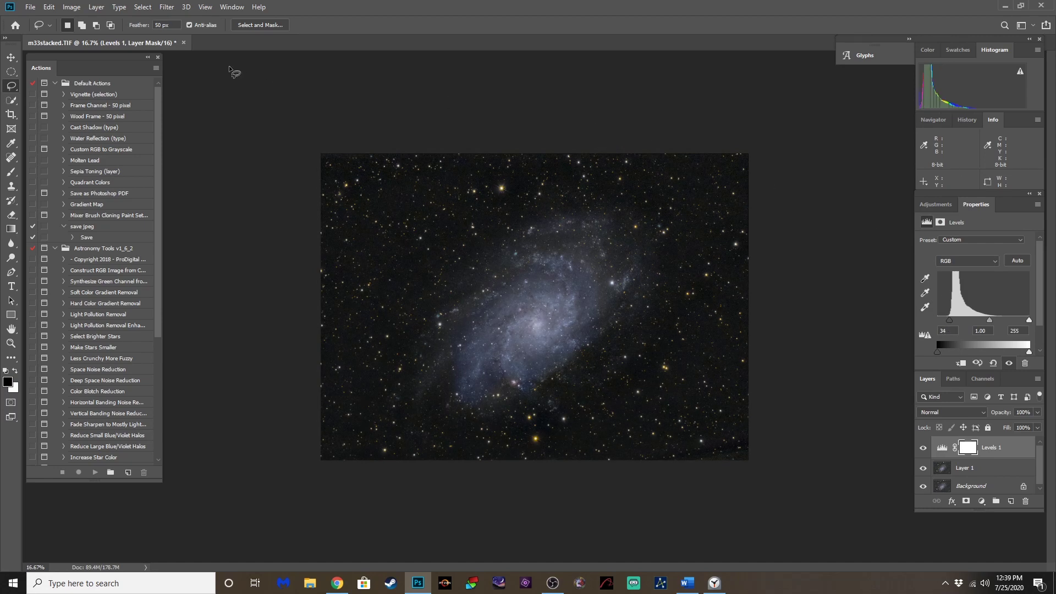
{"action": "left_click", "coordinate": [96, 7]}
{"action": "left_click", "coordinate": [140, 427]}
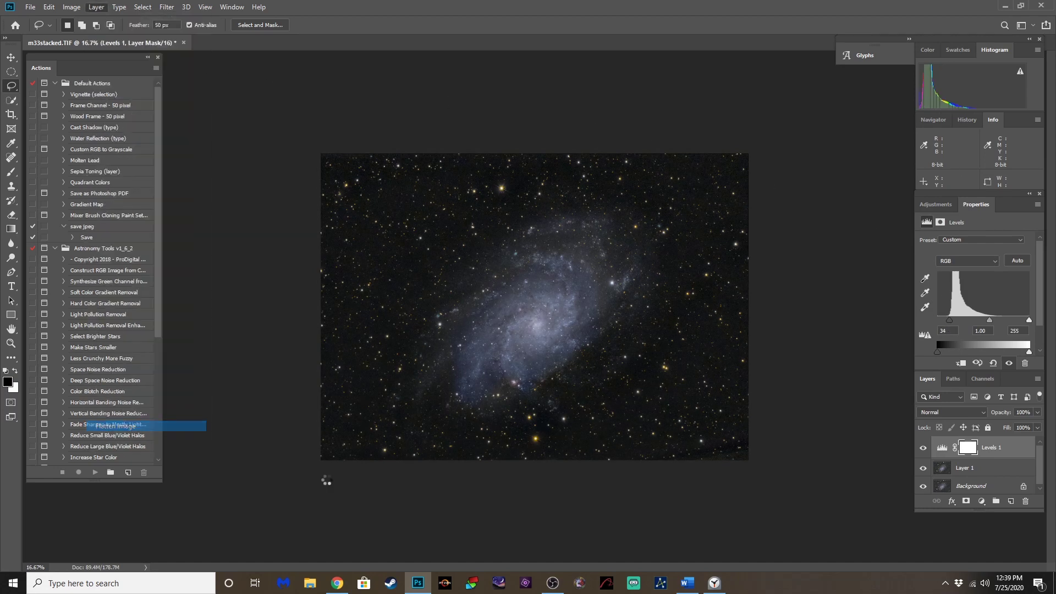
{"action": "left_click", "coordinate": [717, 588]}
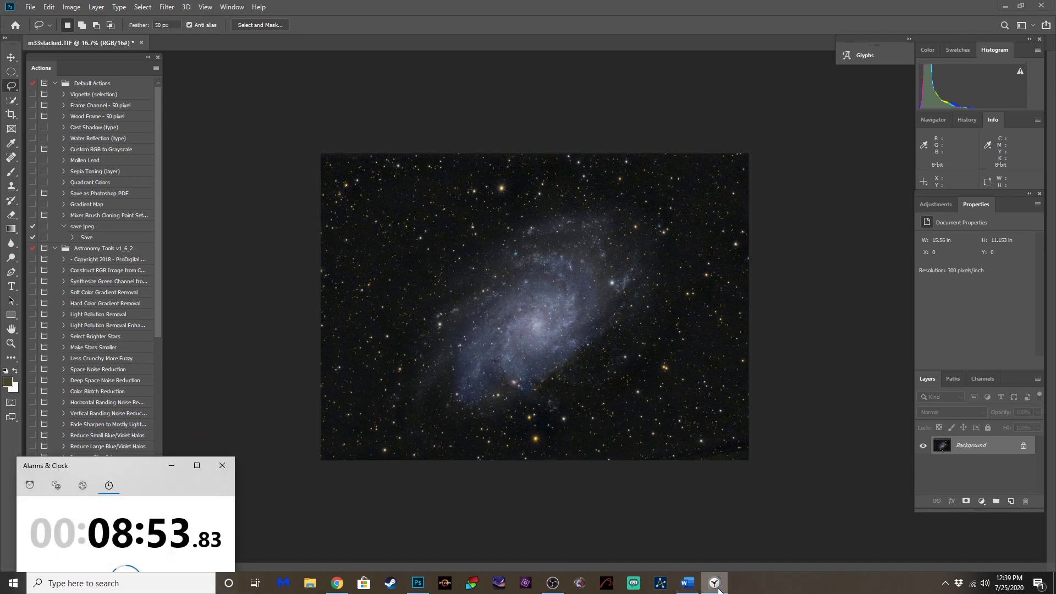
{"action": "left_click", "coordinate": [719, 588]}
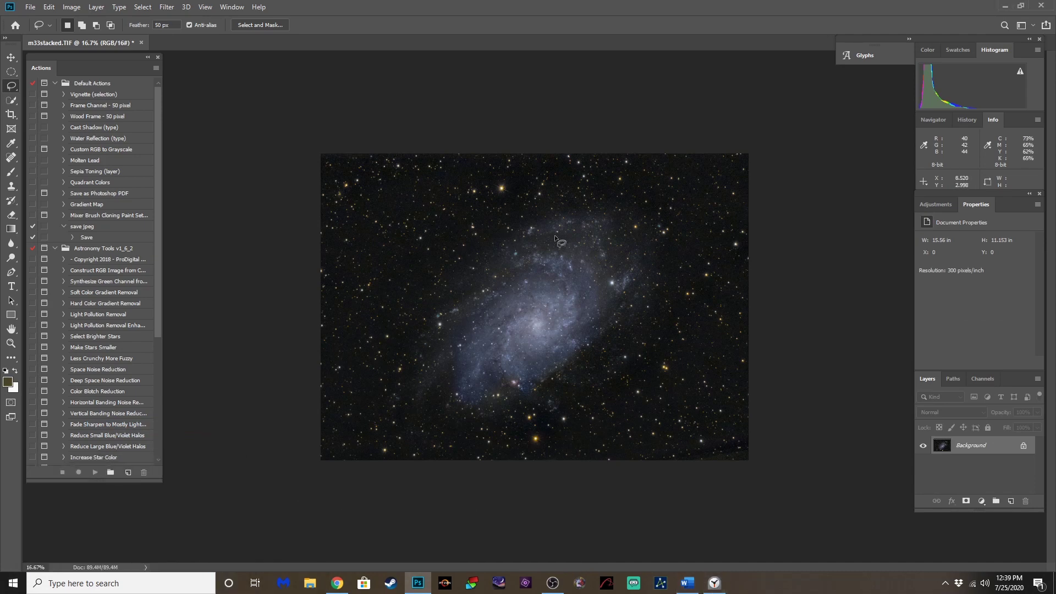
On a duplicate layer, apply Camera Raw noise reduction with Luminance 16 and Color 45
{"action": "key", "text": "ctrl+j"}
{"action": "key", "text": "shift+ctrl+a"}
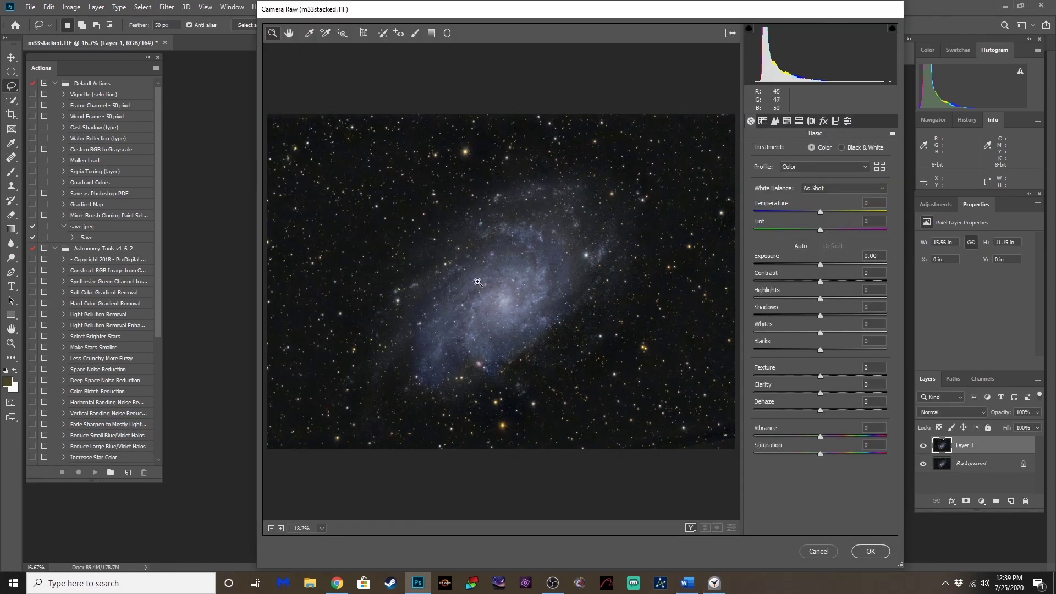
{"action": "left_click", "coordinate": [773, 121]}
{"action": "left_click", "coordinate": [565, 265]}
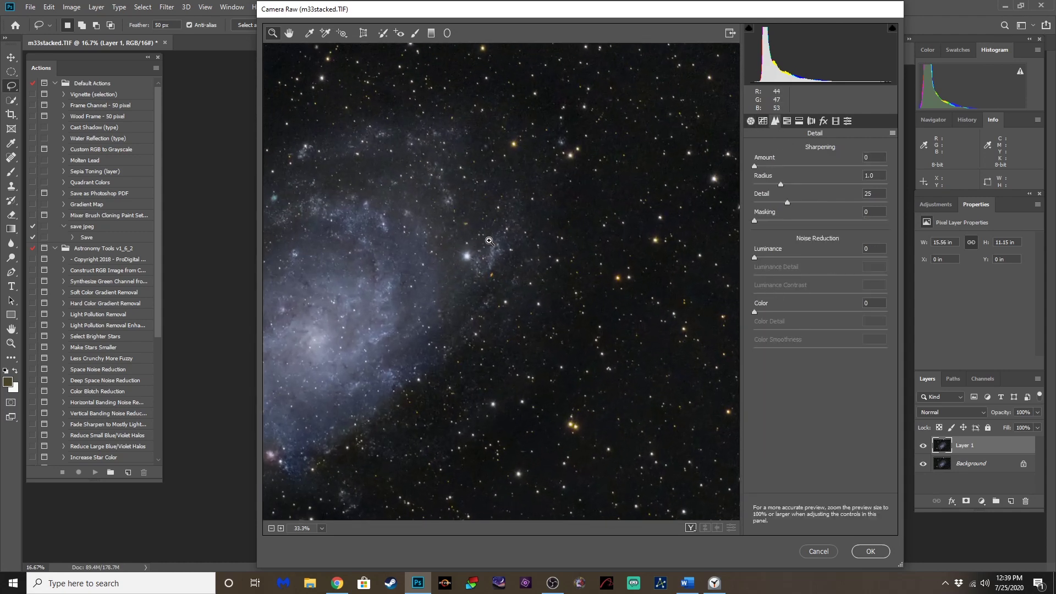
{"action": "left_click", "coordinate": [489, 241]}
{"action": "left_click", "coordinate": [754, 257]}
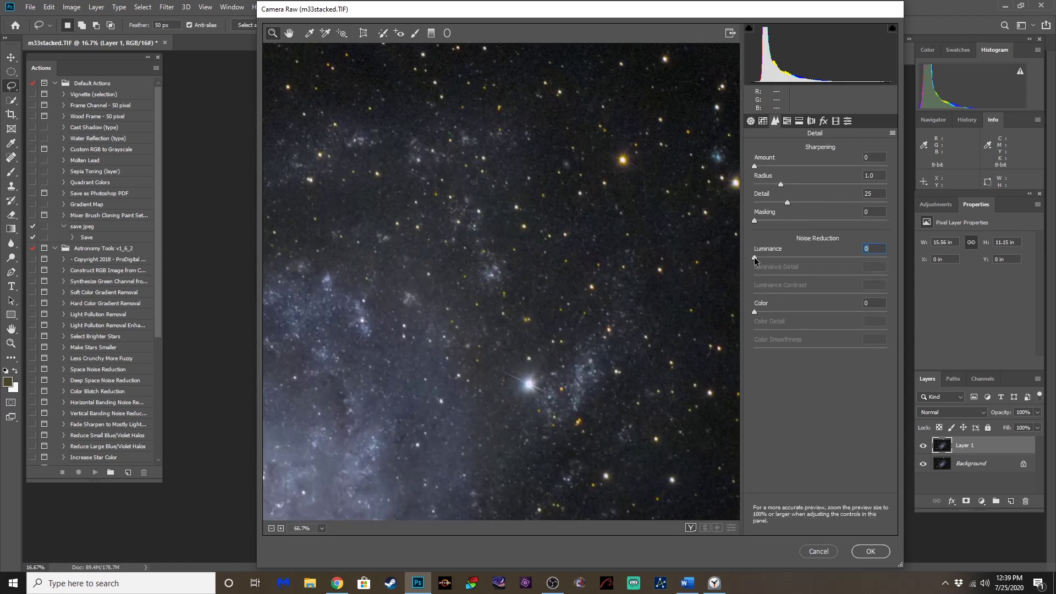
{"action": "left_click_drag", "start_coordinate": [754, 257], "coordinate": [774, 260]}
{"action": "left_click_drag", "start_coordinate": [755, 311], "coordinate": [794, 314]}
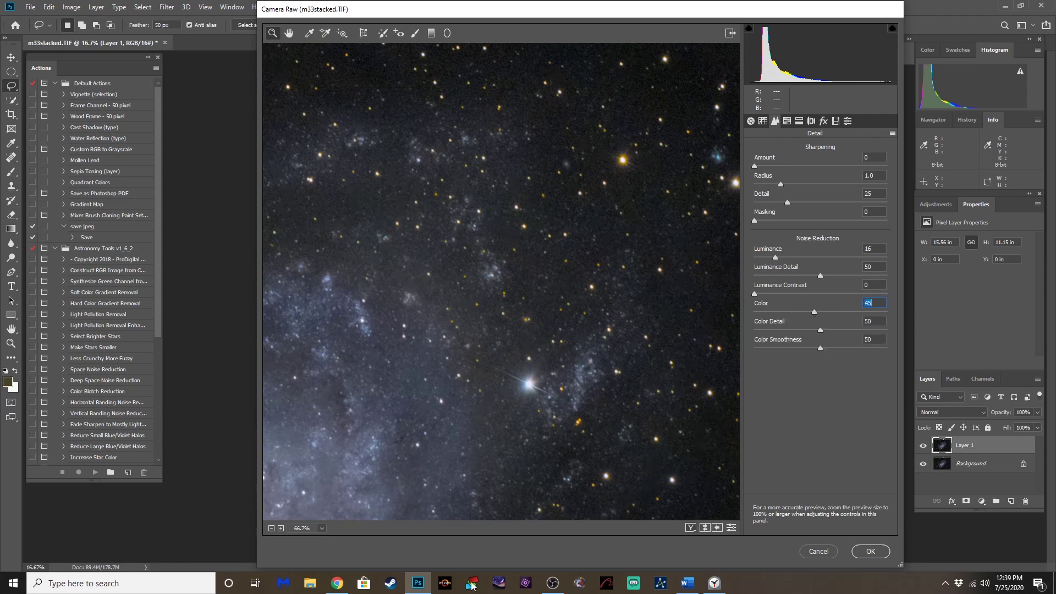
{"action": "left_click", "coordinate": [884, 555]}
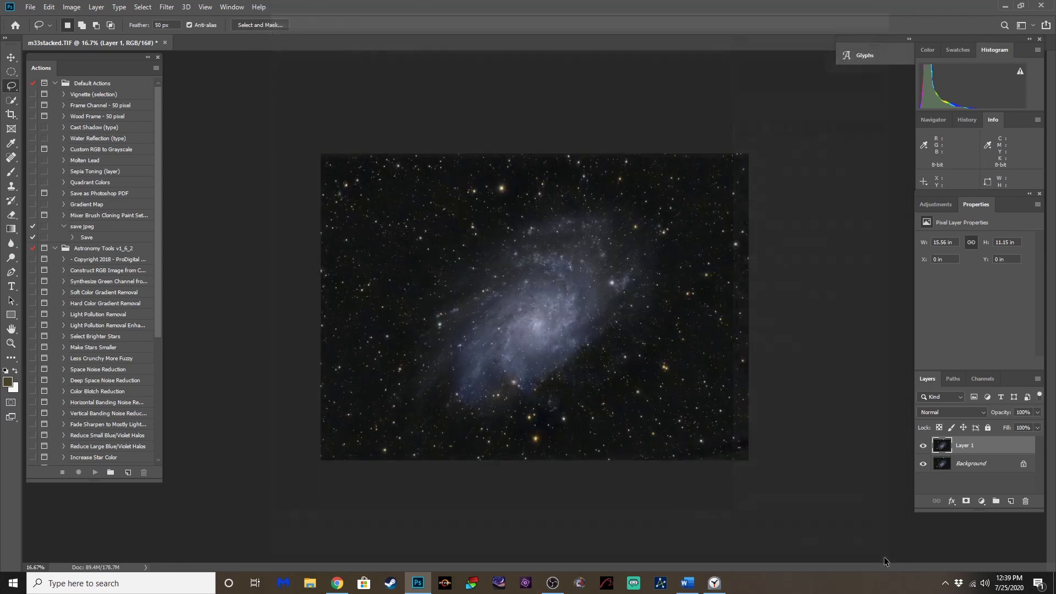
Check the elapsed time, then flatten the denoised layer into a single Background layer
{"action": "left_click", "coordinate": [715, 584]}
{"action": "left_click", "coordinate": [715, 584]}
{"action": "left_click", "coordinate": [97, 7]}
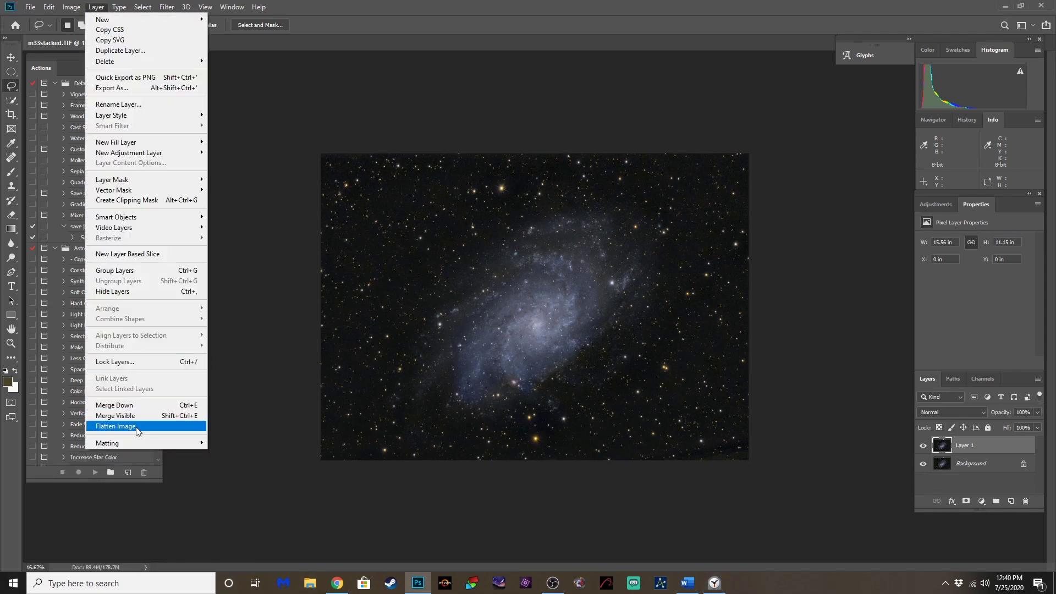
{"action": "left_click", "coordinate": [116, 426]}
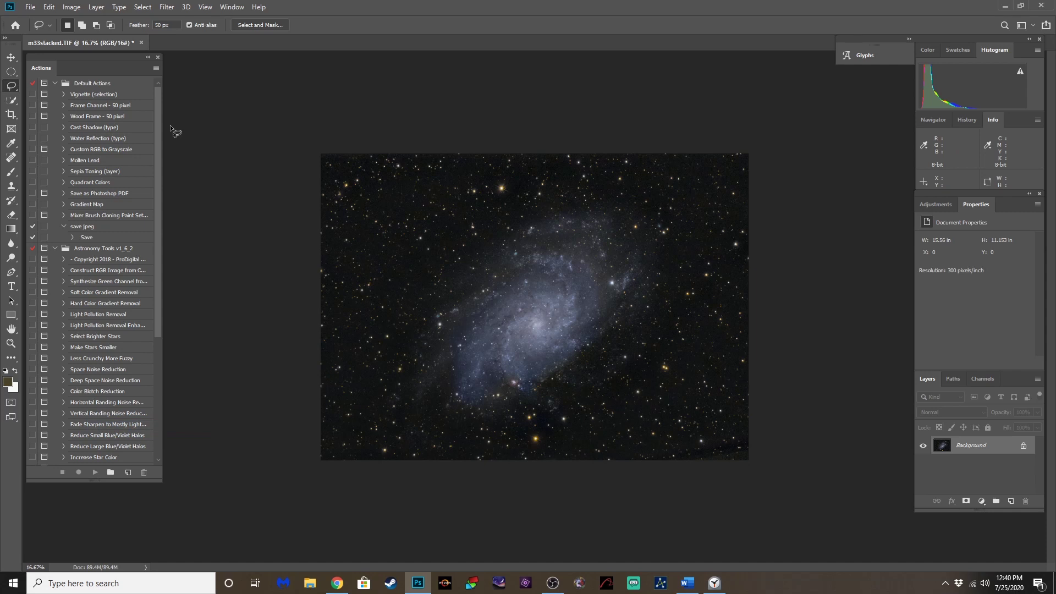
{"action": "left_click", "coordinate": [715, 584]}
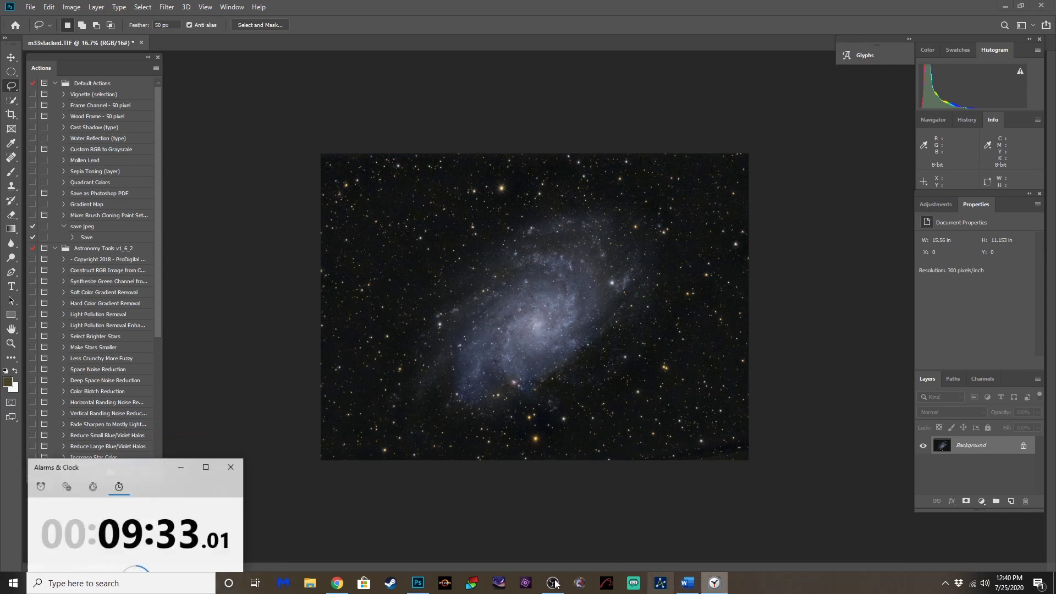
{"action": "left_click_drag", "start_coordinate": [136, 468], "coordinate": [138, 285]}
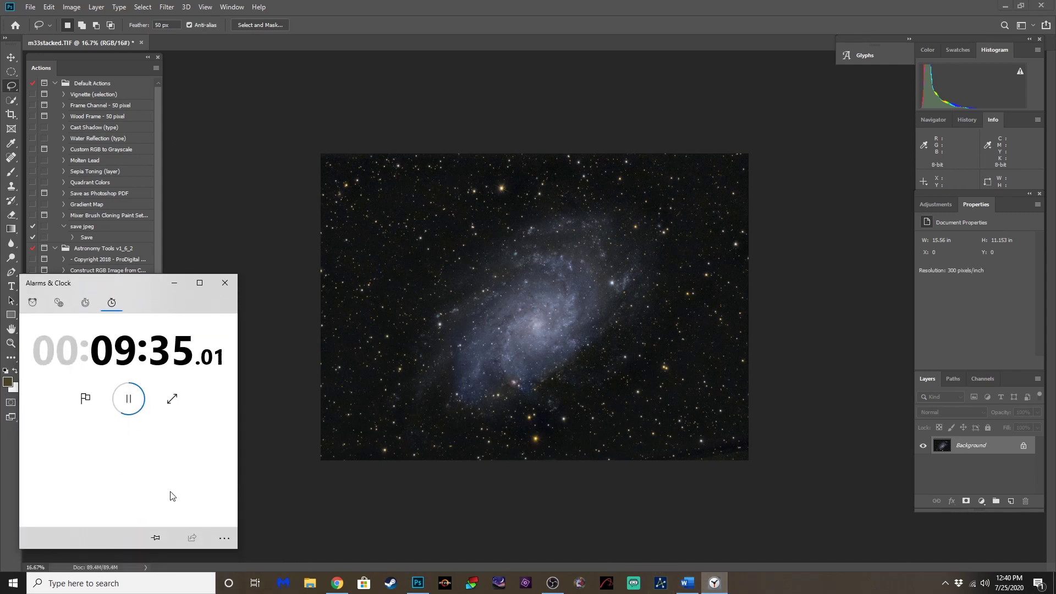
{"action": "left_click", "coordinate": [129, 398]}
{"action": "left_click", "coordinate": [174, 283]}
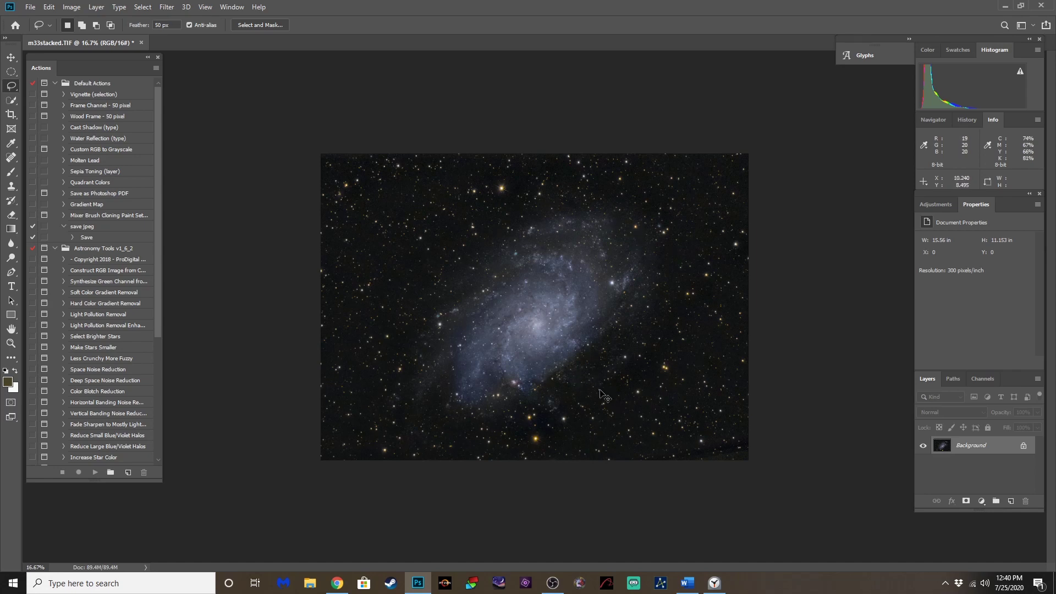
{"action": "key", "text": "ctrl+plus"}
{"action": "key", "text": "ctrl+plus"}
{"action": "key", "text": "ctrl+plus"}
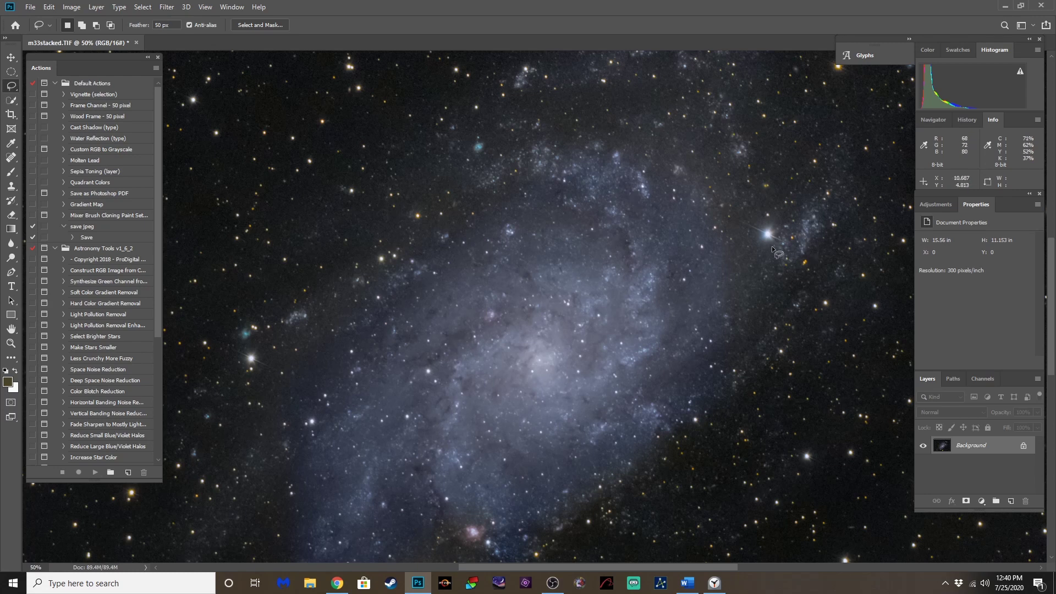
{"action": "key", "text": "ctrl+minus"}
{"action": "key", "text": "ctrl+minus"}
{"action": "key", "text": "ctrl+minus"}
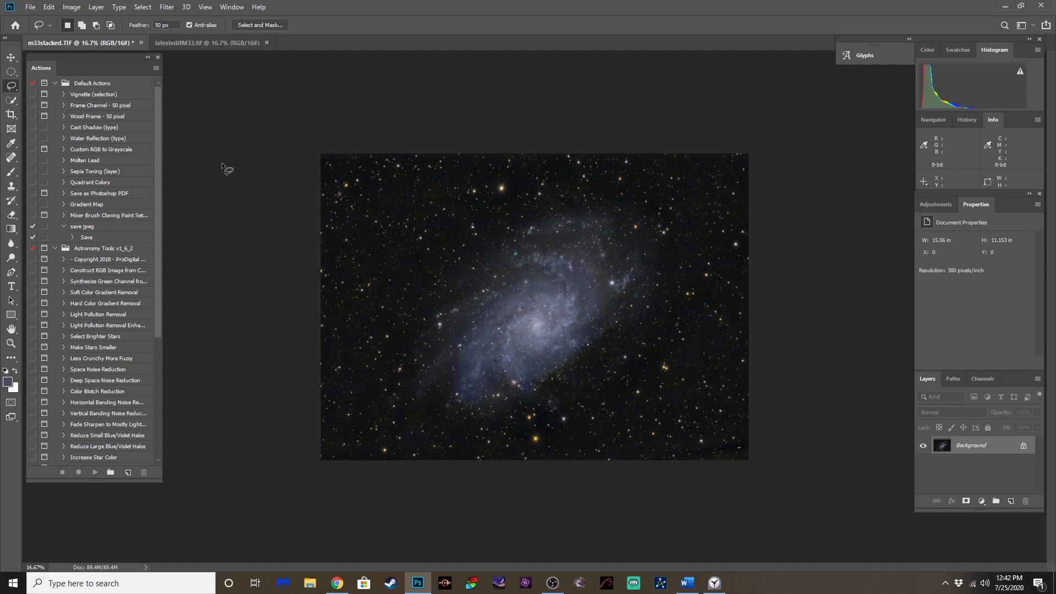
{"action": "left_click_drag", "start_coordinate": [95, 55], "coordinate": [94, 54]}
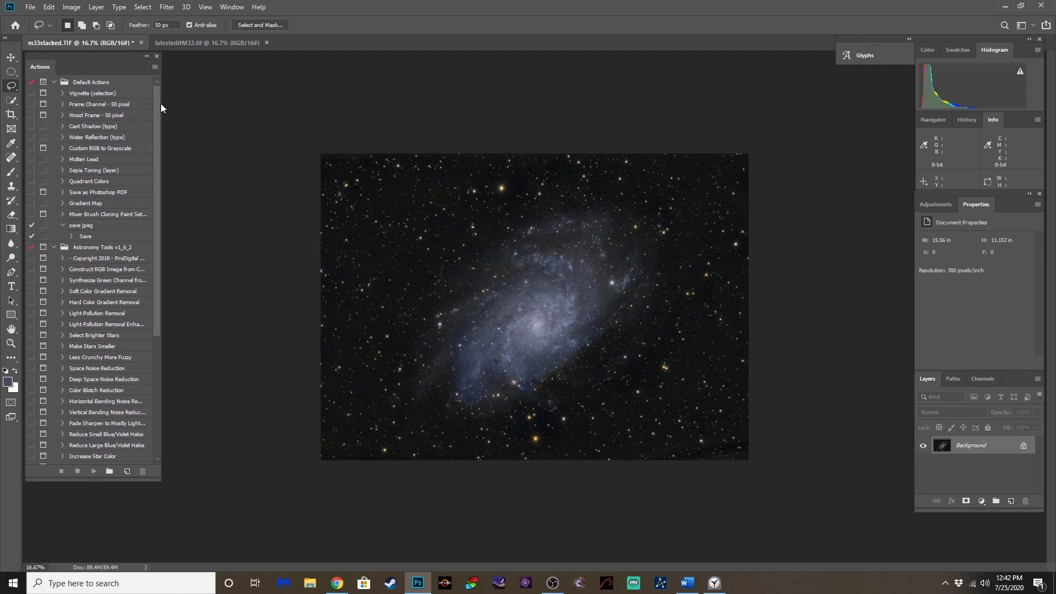